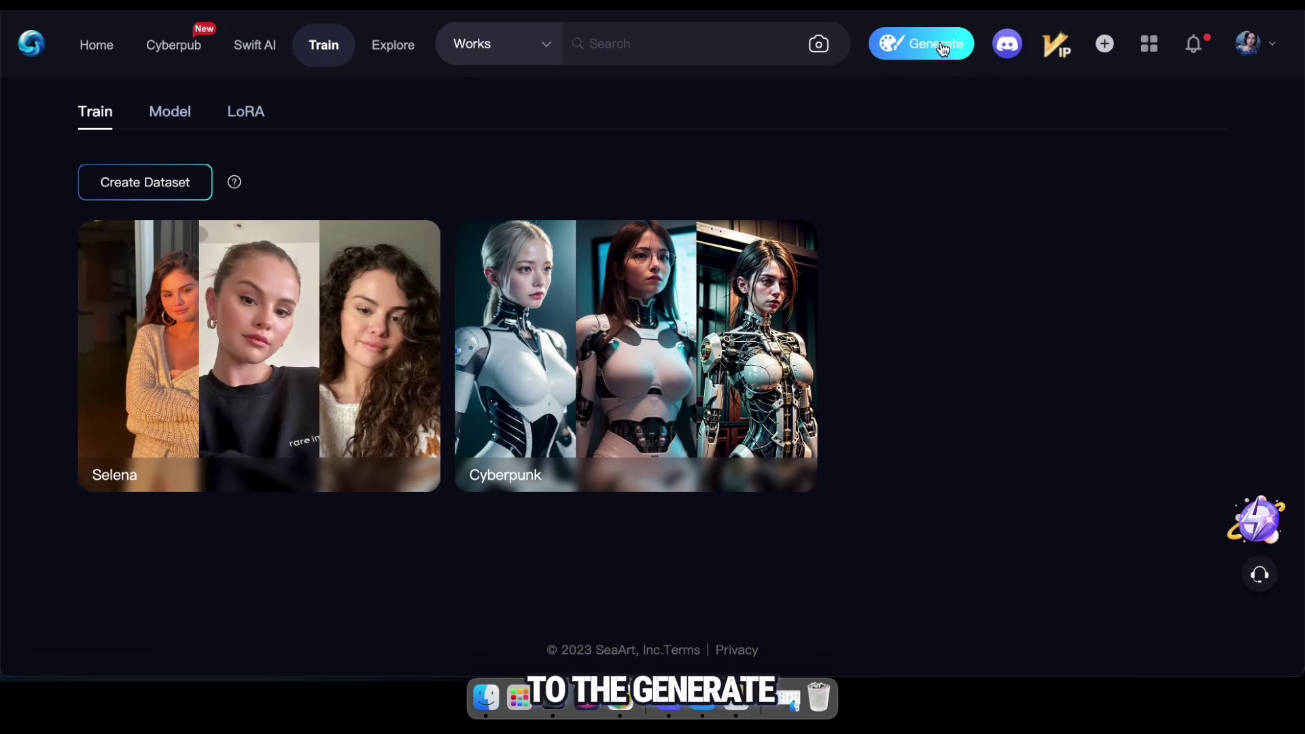
Generate two images with the CyberRealistic model from the earlier prompt for a realistic portrait in a black suite at hotel room
left_click(943, 49)
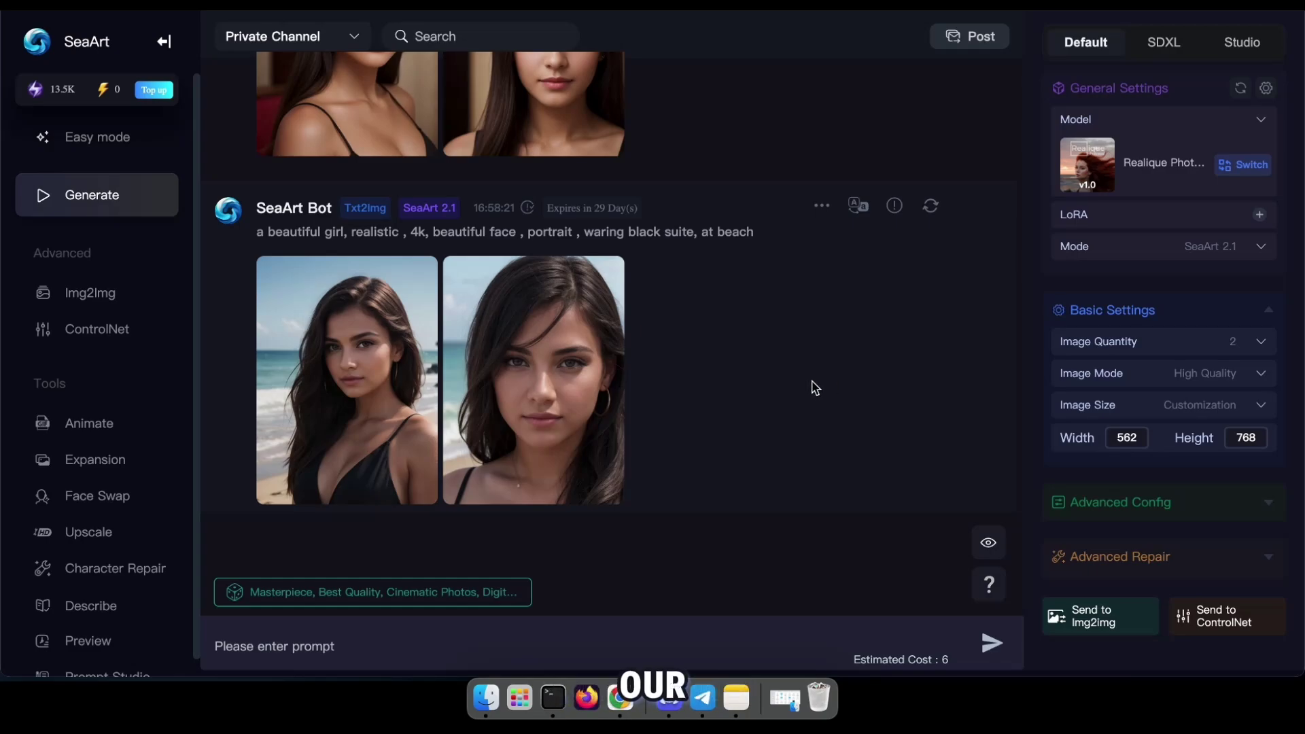
scroll(815, 388, "up", 5)
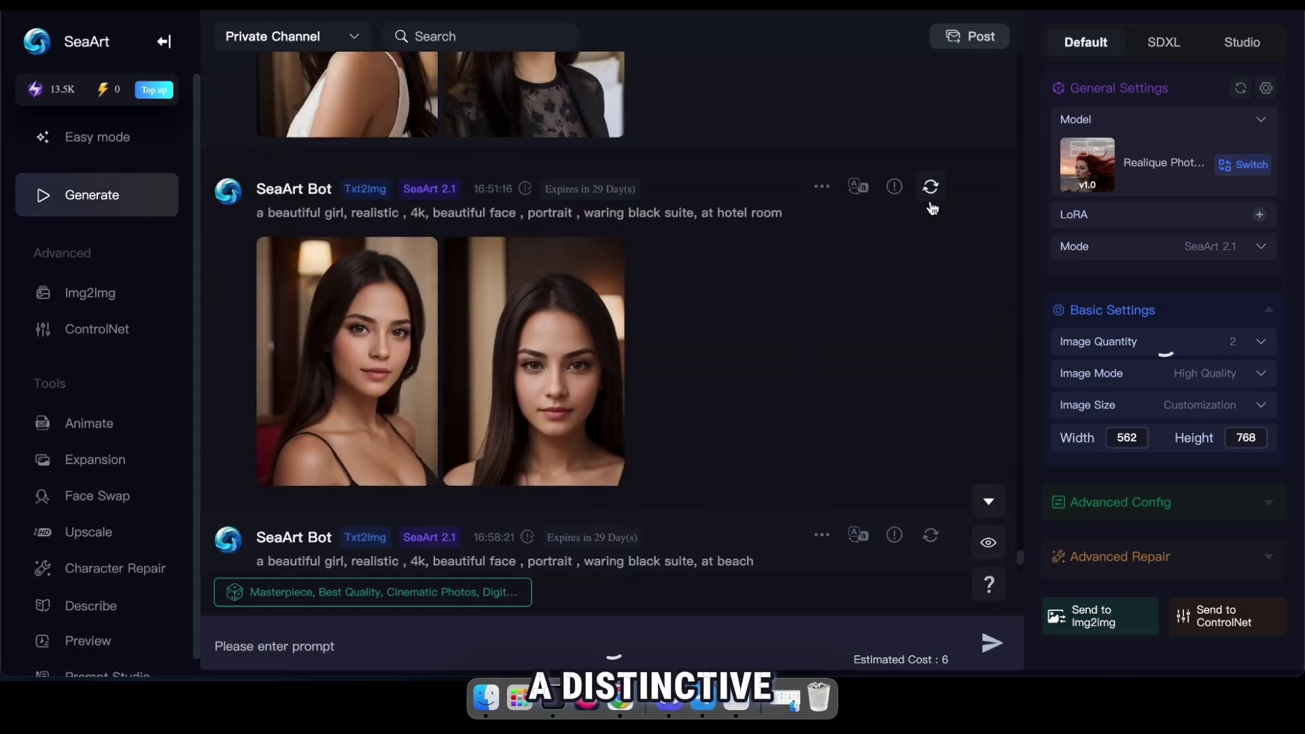
scroll(841, 342, "down", 5)
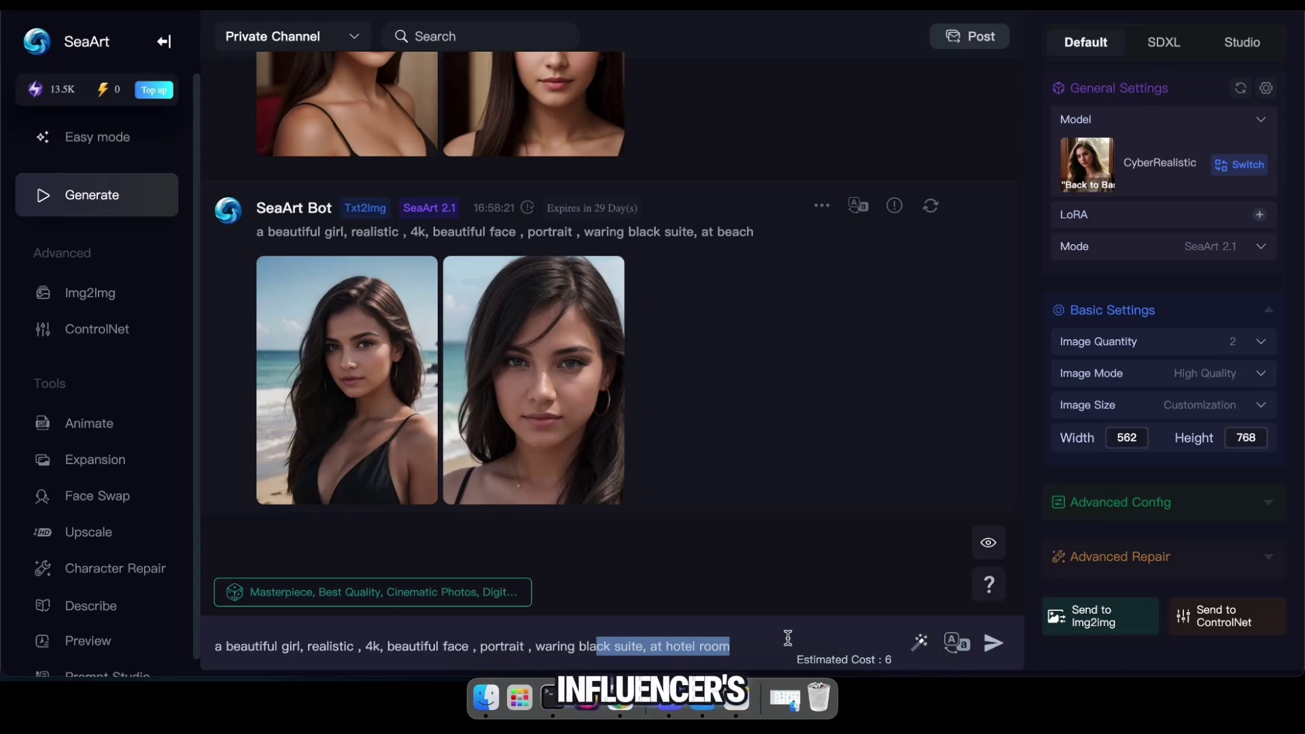
left_click(994, 644)
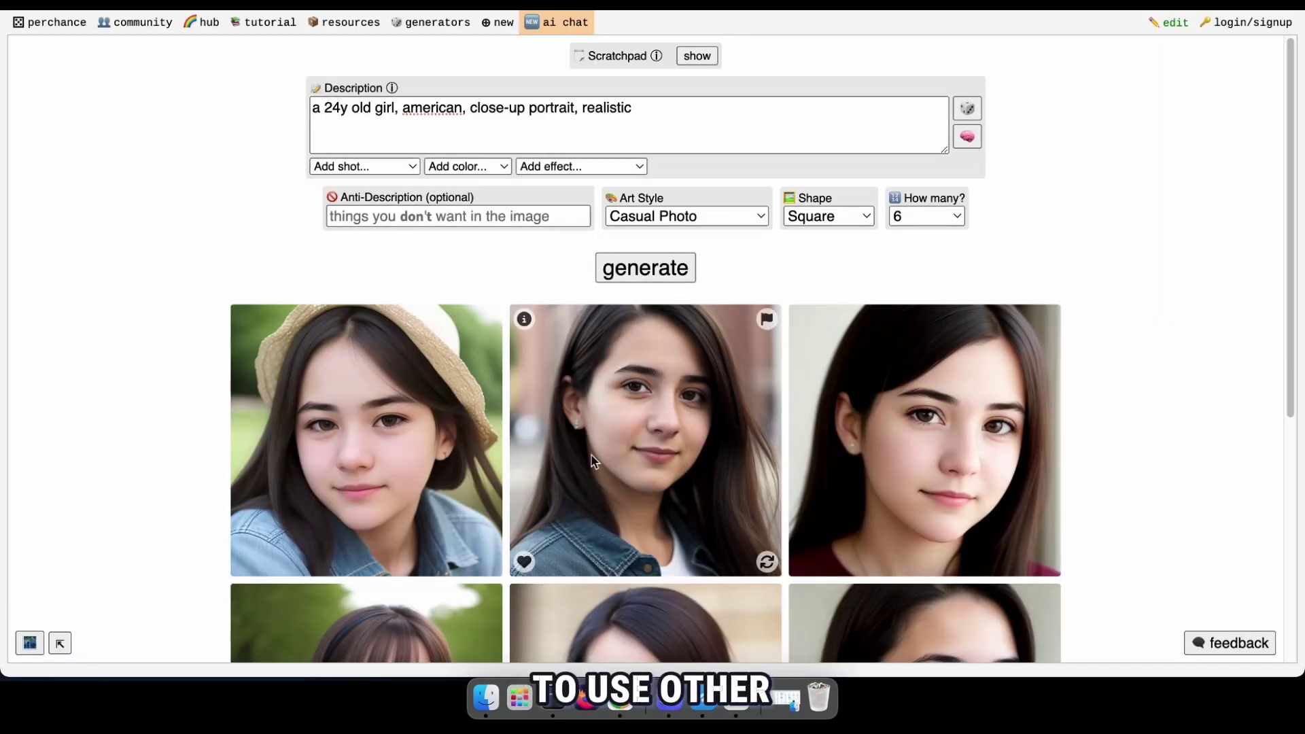
Switch to the Perchance image generator and look through its six portraits of a 24-year-old
scroll(700, 482, "down", 3)
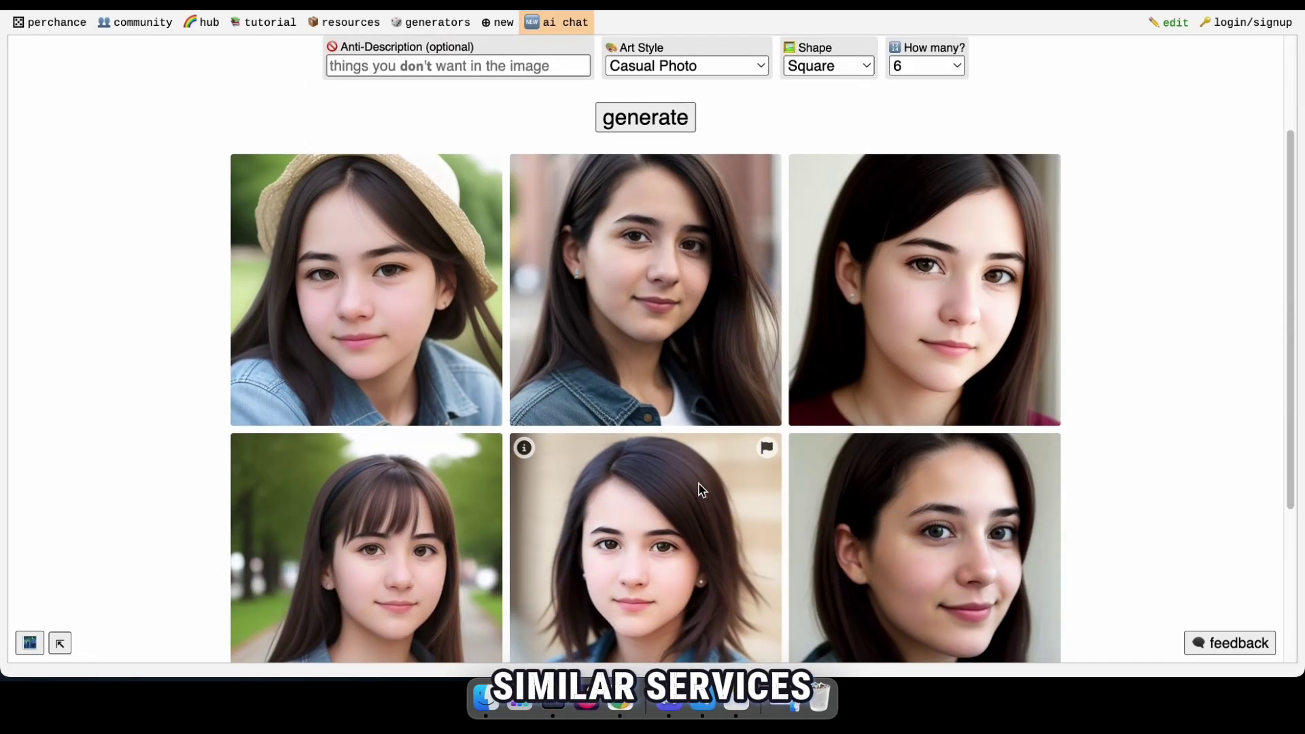
scroll(697, 488, "up", 3)
scroll(679, 384, "down", 5)
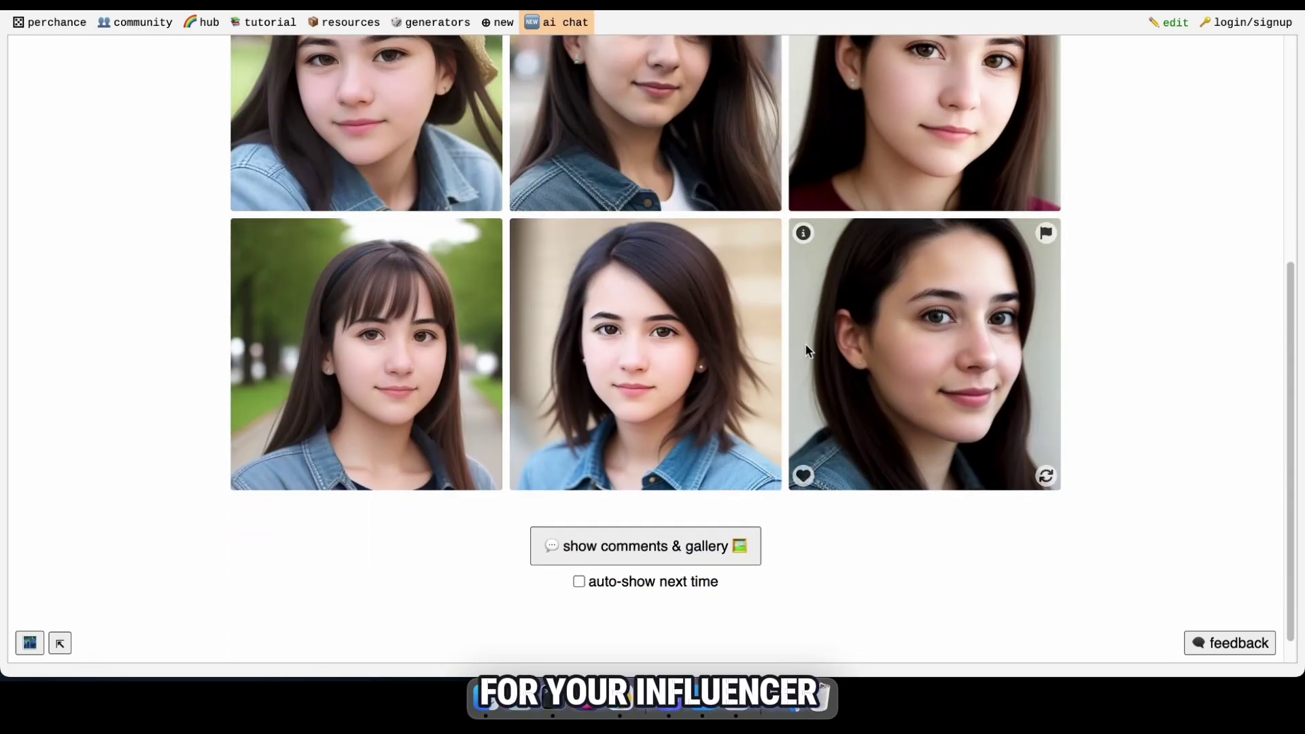
scroll(734, 360, "up", 5)
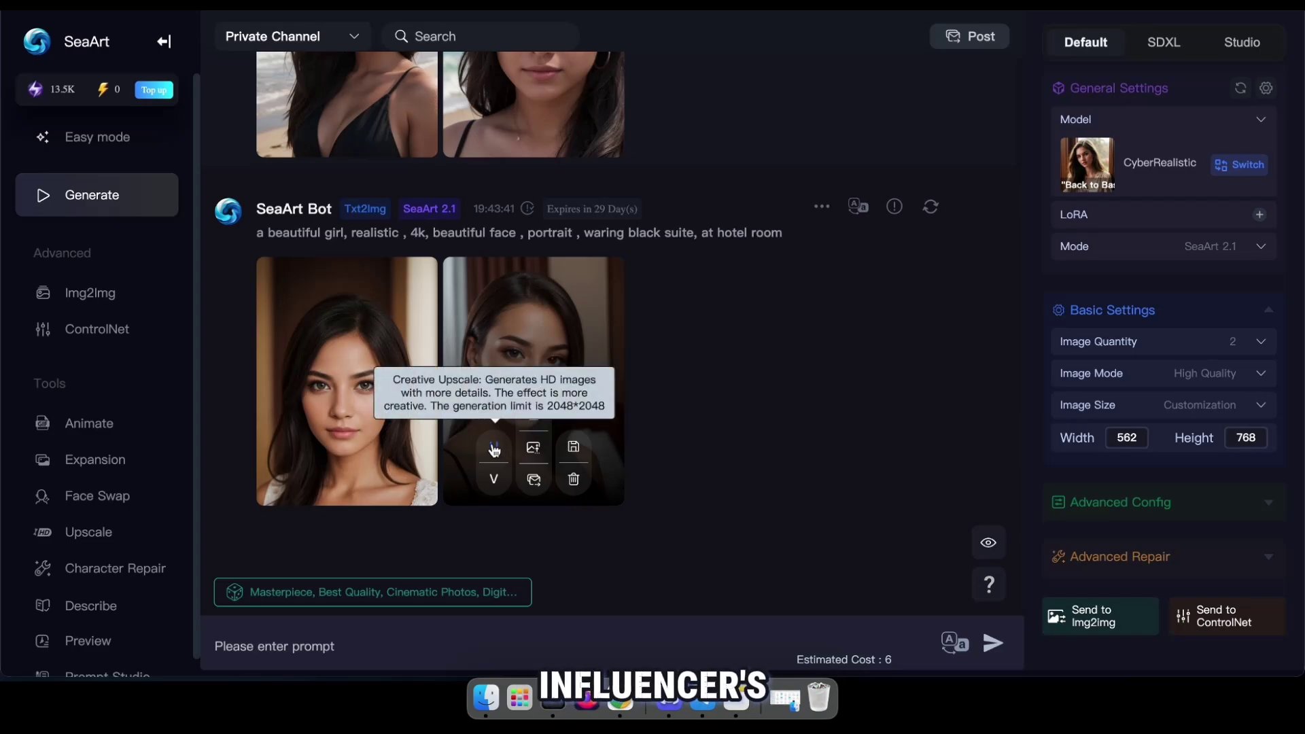
Upscale the second of the new hotel-room portraits and inspect the upscaled image at full size
left_click(489, 291)
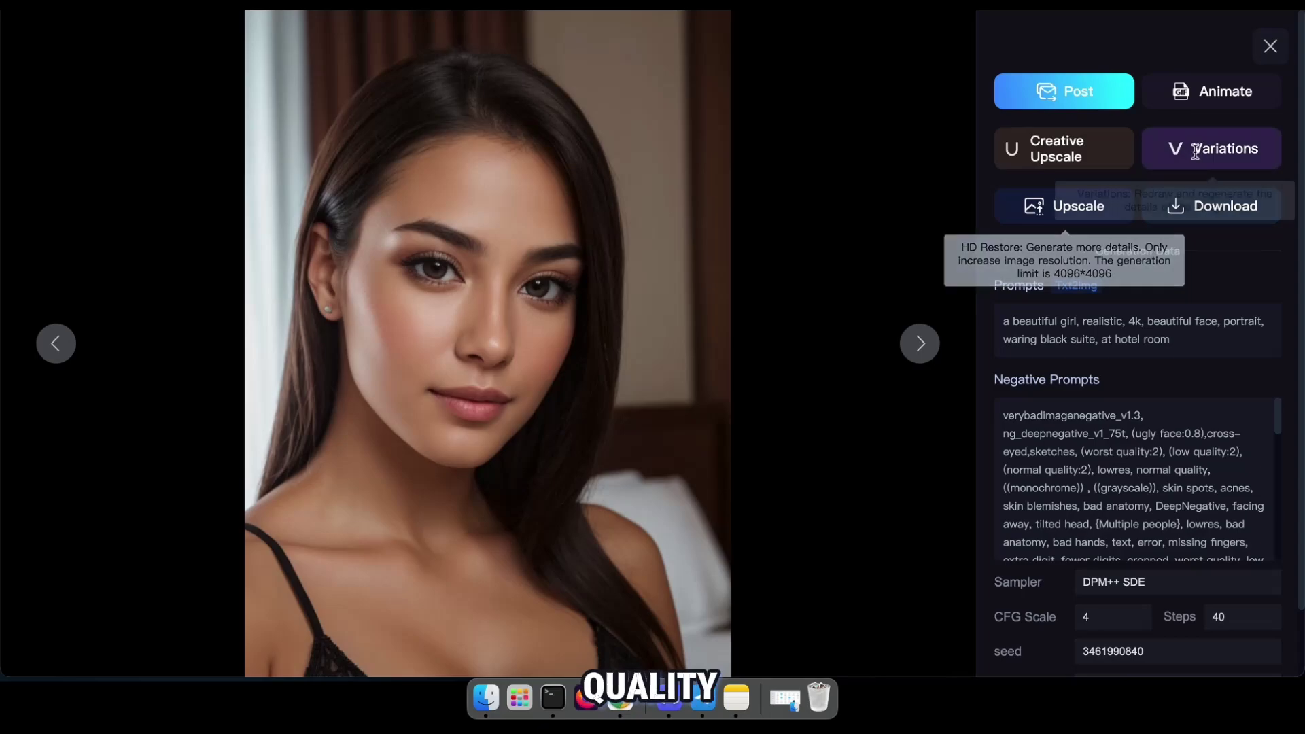
left_click(816, 394)
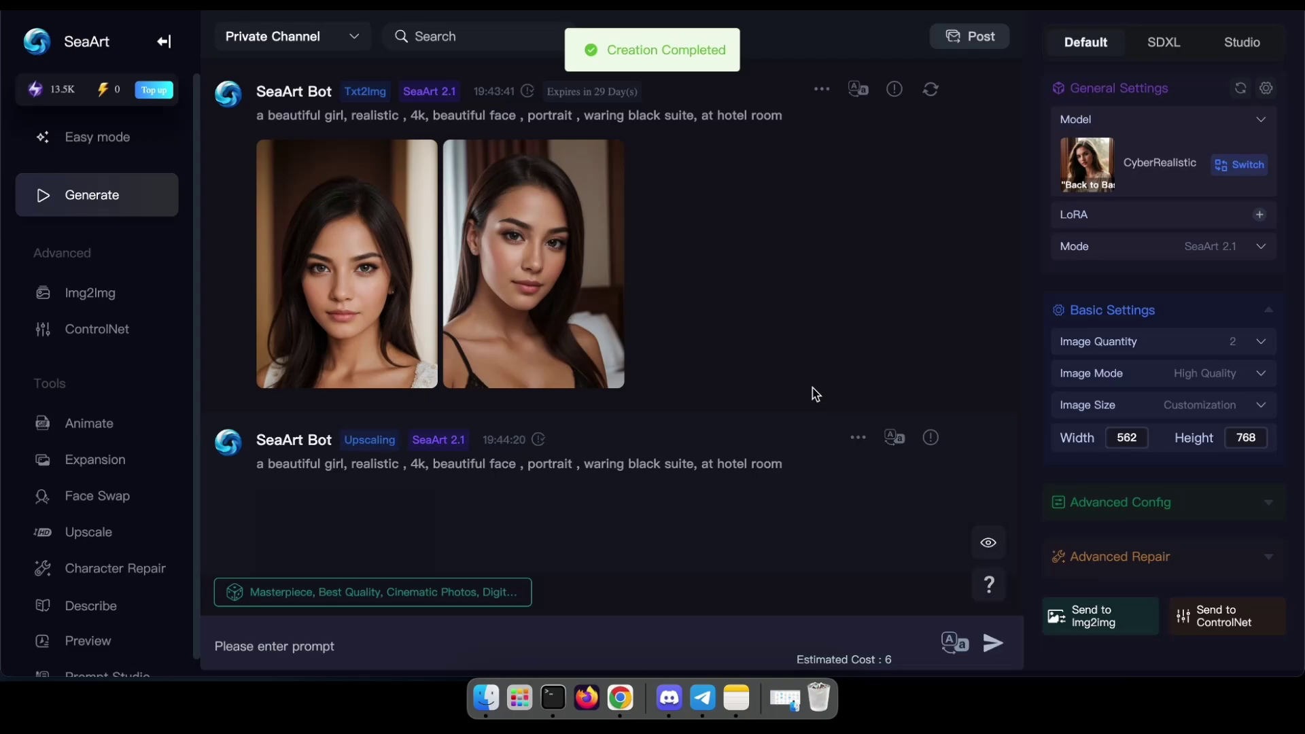
mouse_move(306, 386)
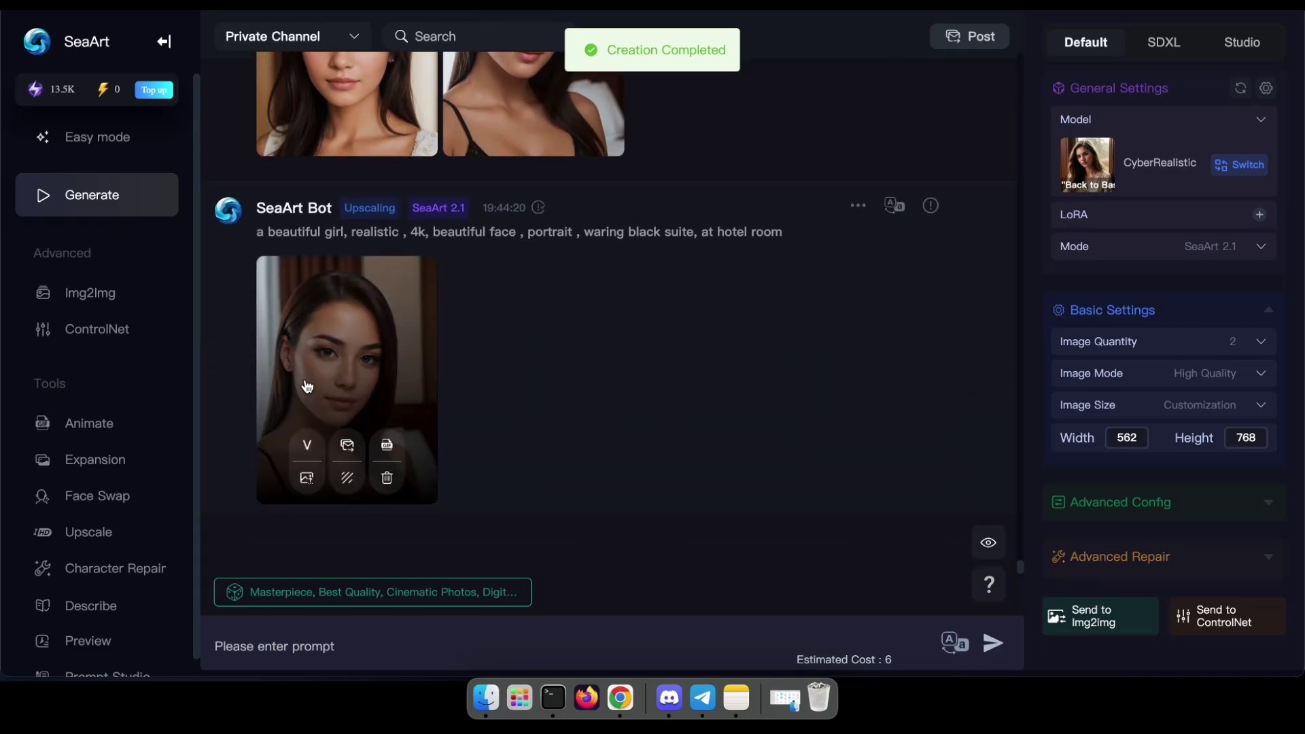
left_click(369, 358)
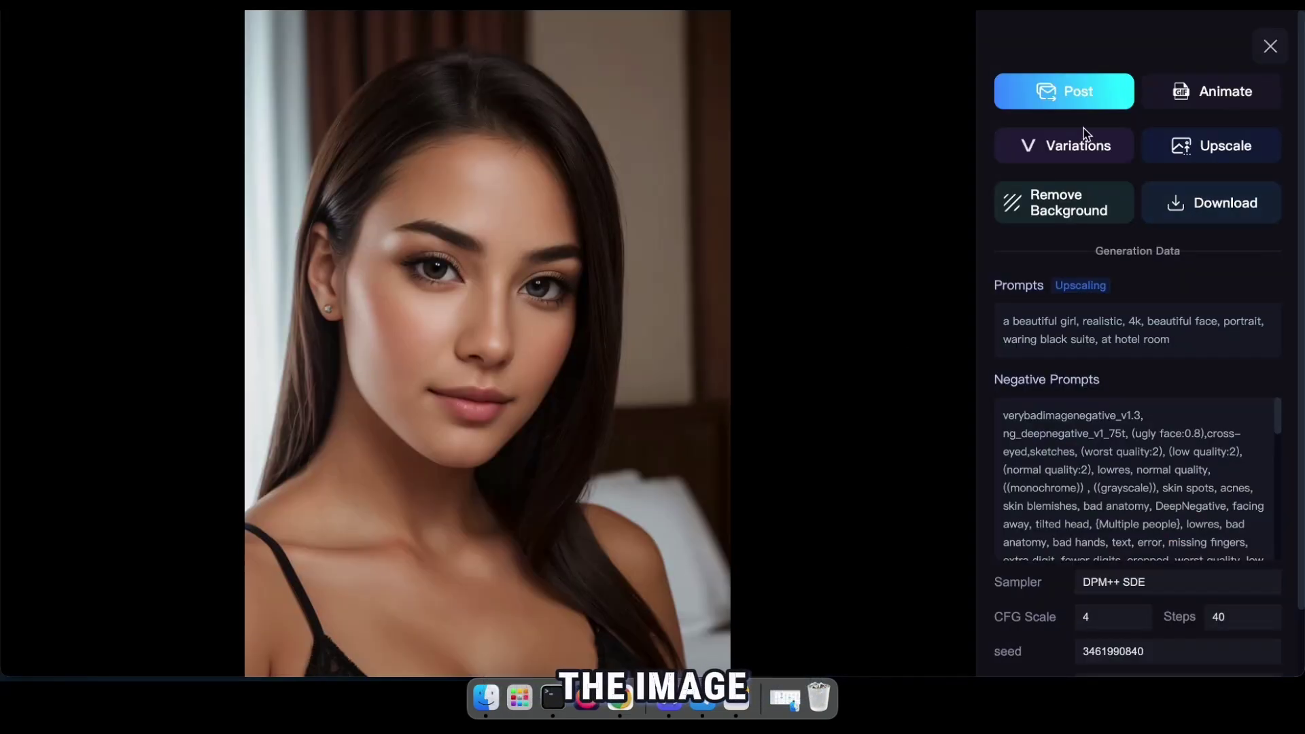
left_click(1270, 46)
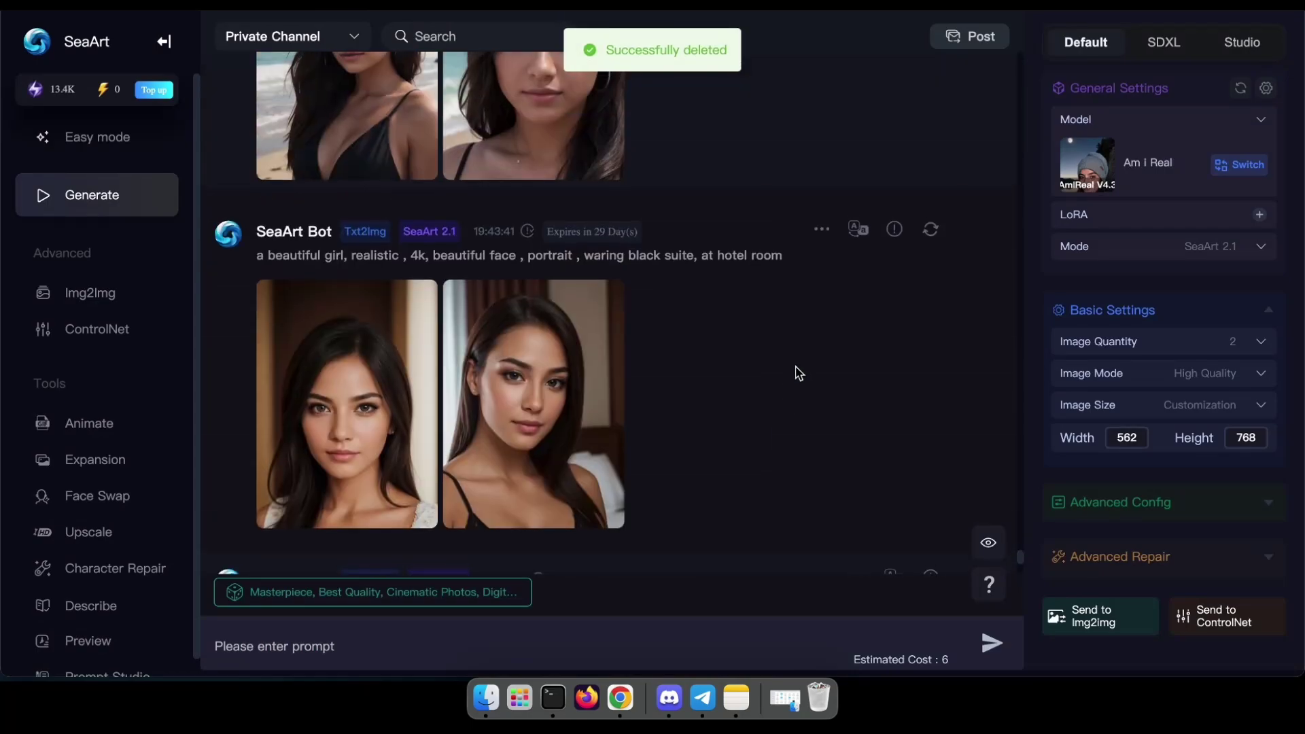
Reuse the beach prompt with its Realique model, replace "beach" with "garden", append ", full body" and generate the images
left_click(932, 275)
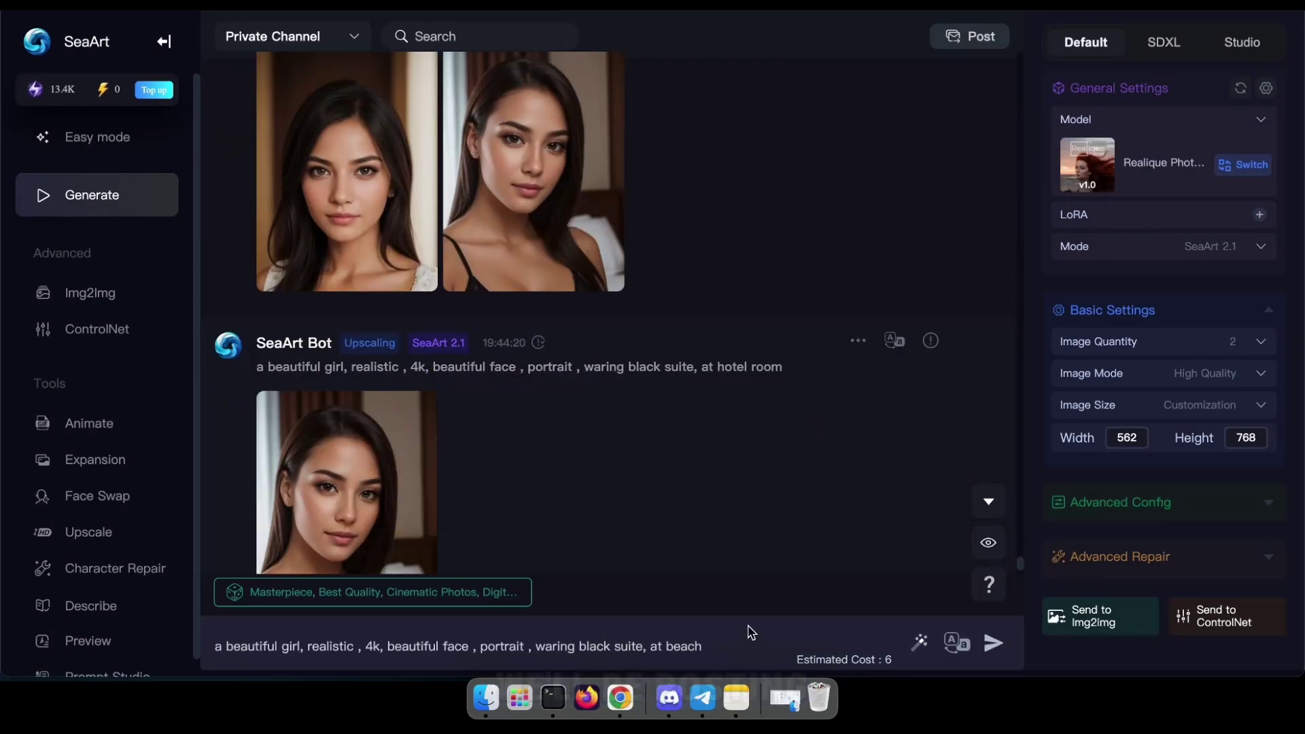
type(",full body")
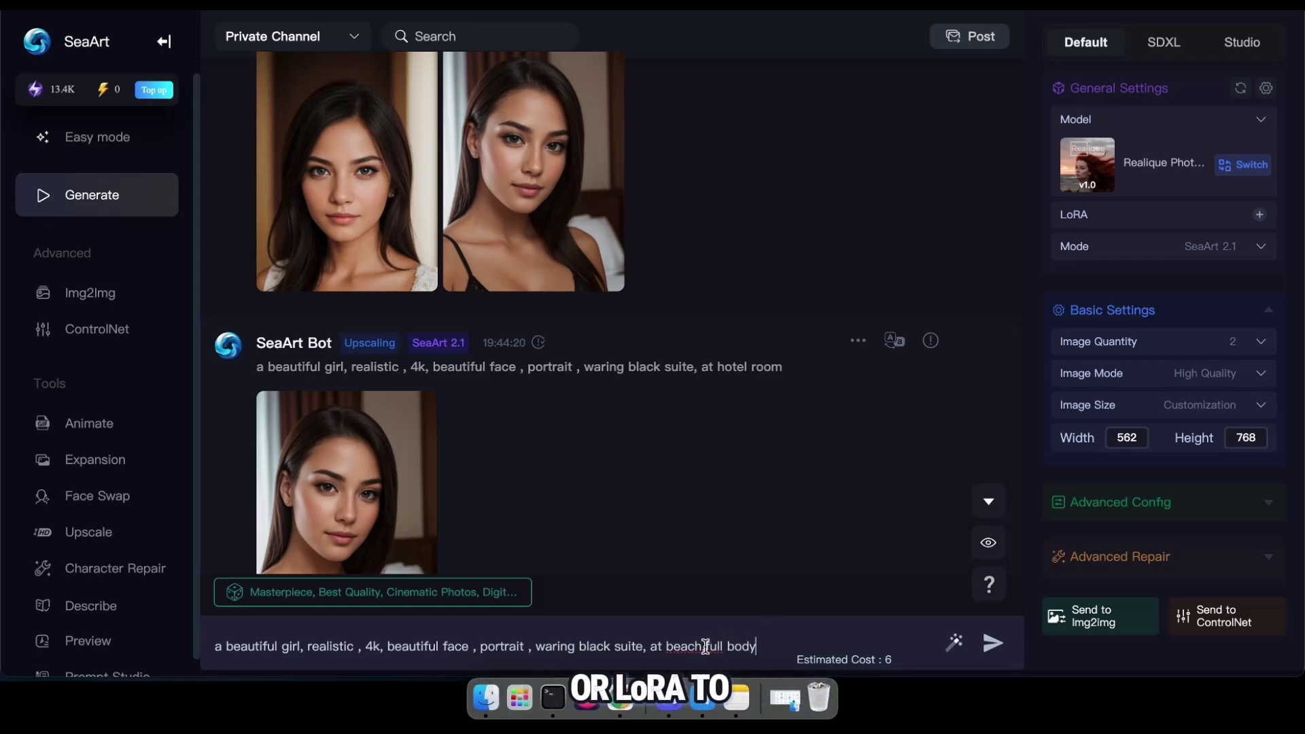
left_click(706, 646)
type("ga")
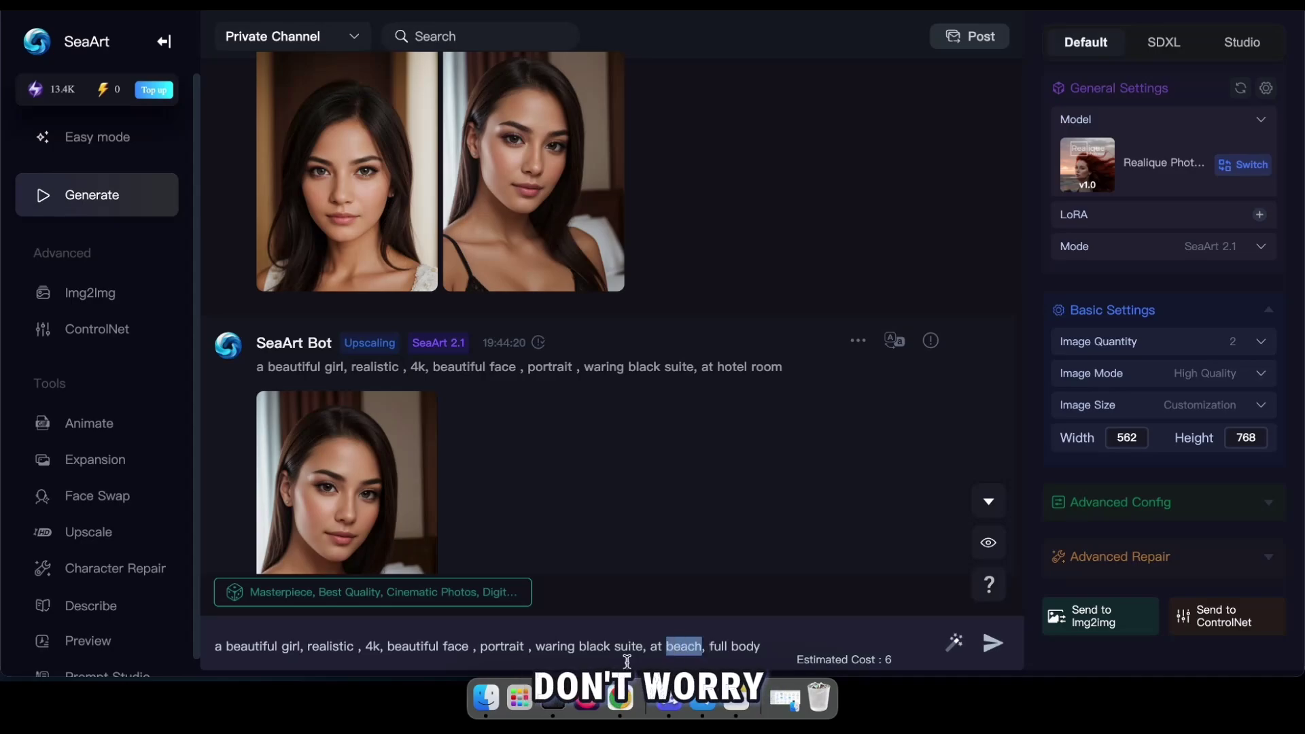
type("rden")
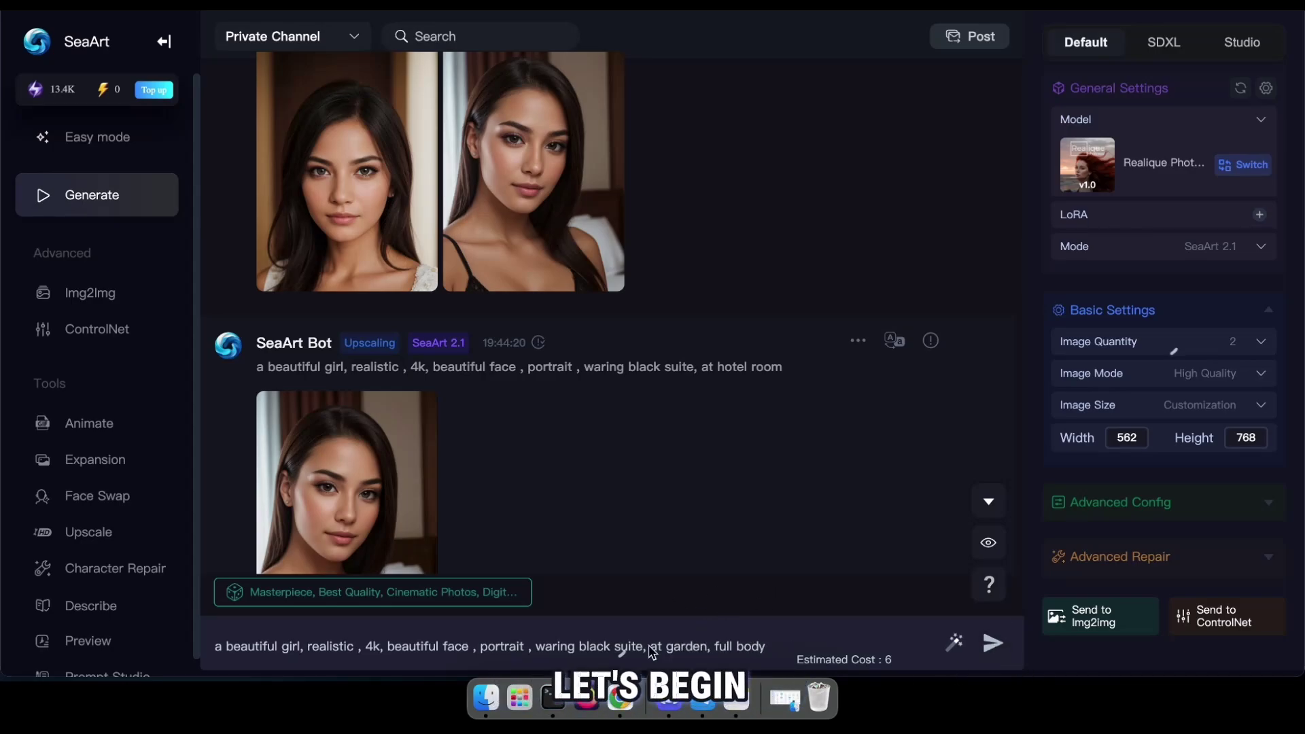
key("Return")
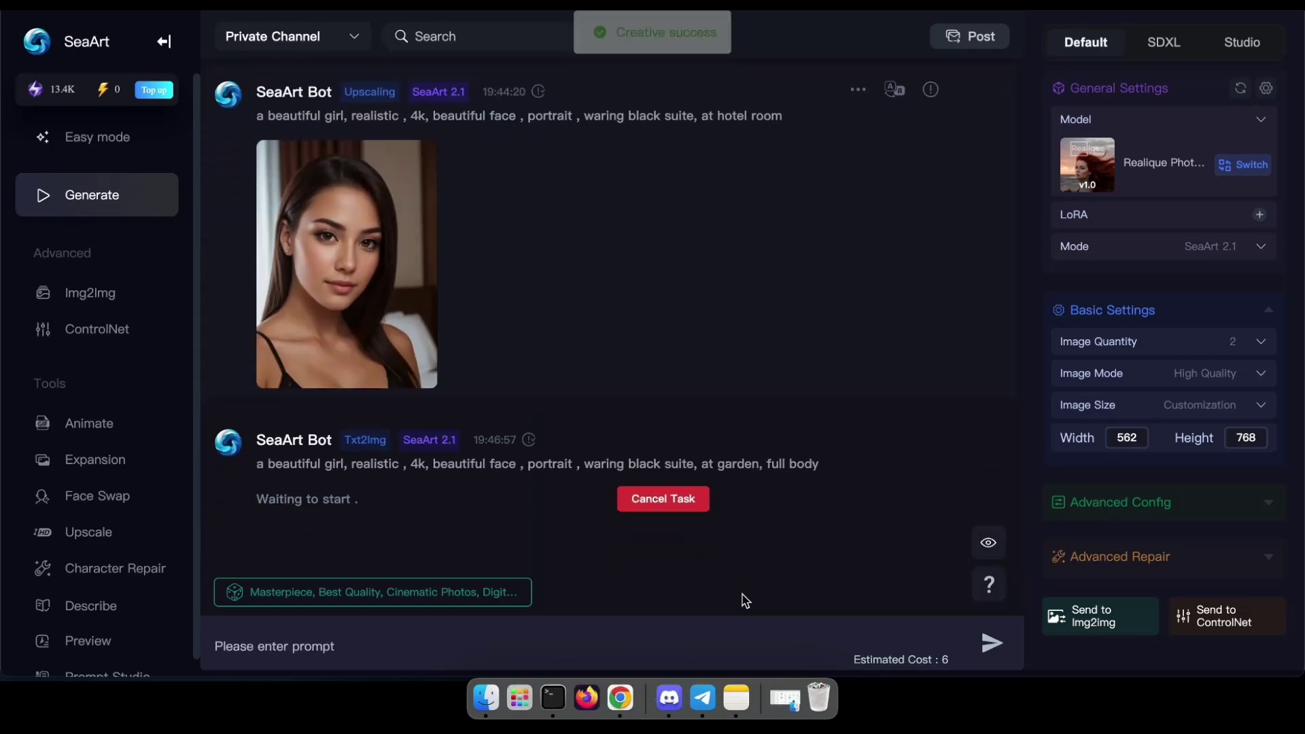
Reuse the "at garden, full body" prompt for another generation with the Vendo Realis model
triple_click(789, 464)
key("super+c")
scroll(784, 300, "up", 5)
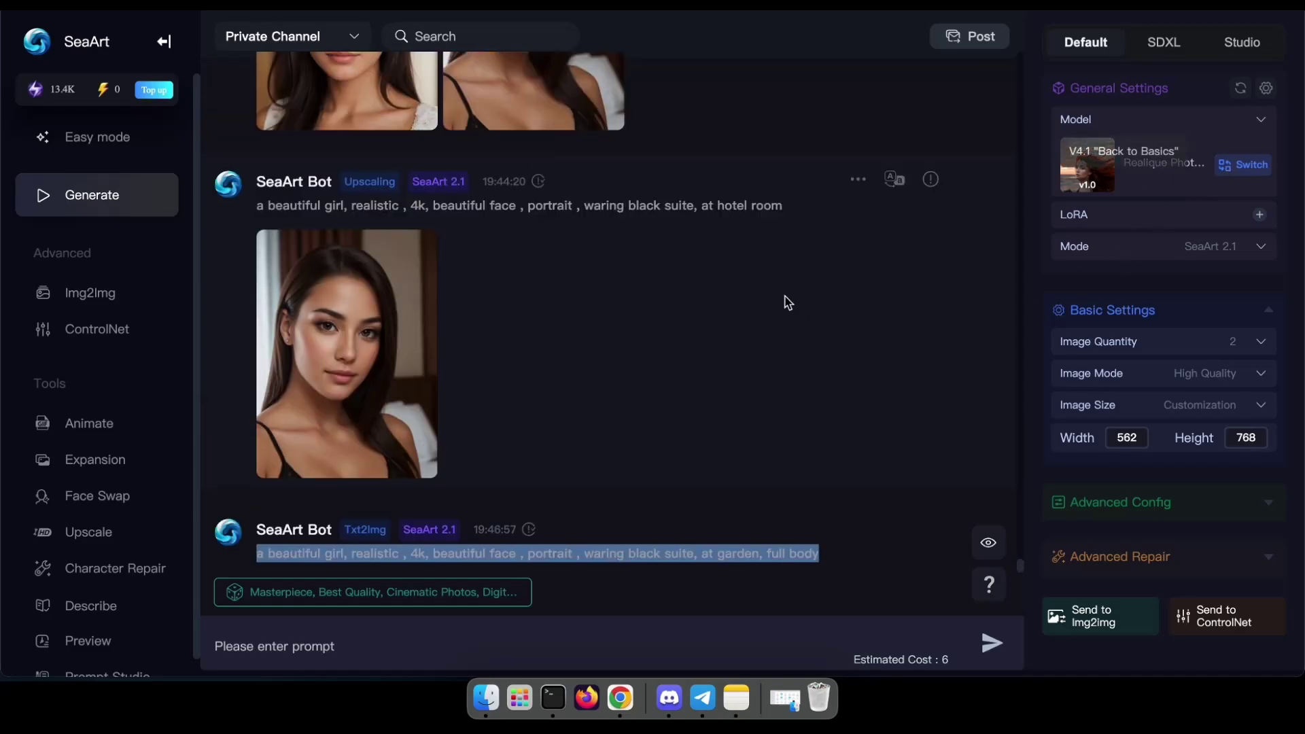
scroll(953, 254, "down", 10)
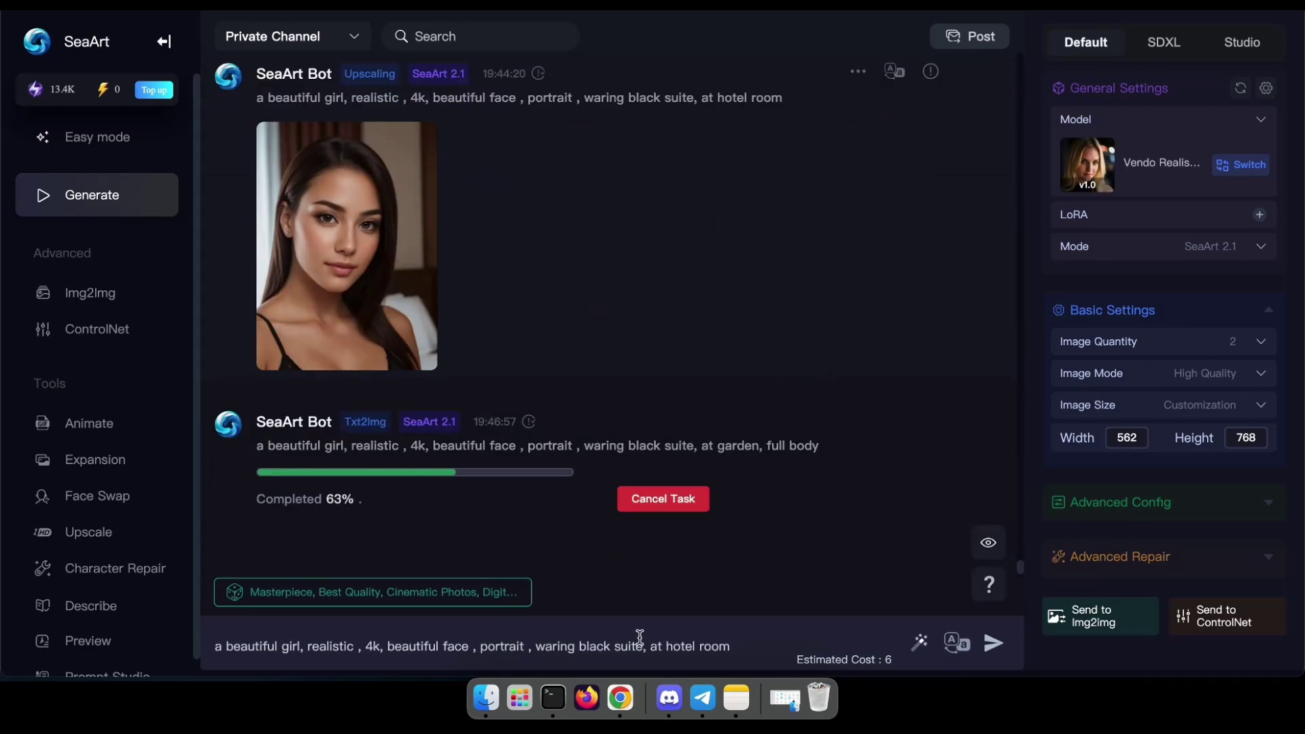
key("super+a")
key("super+v")
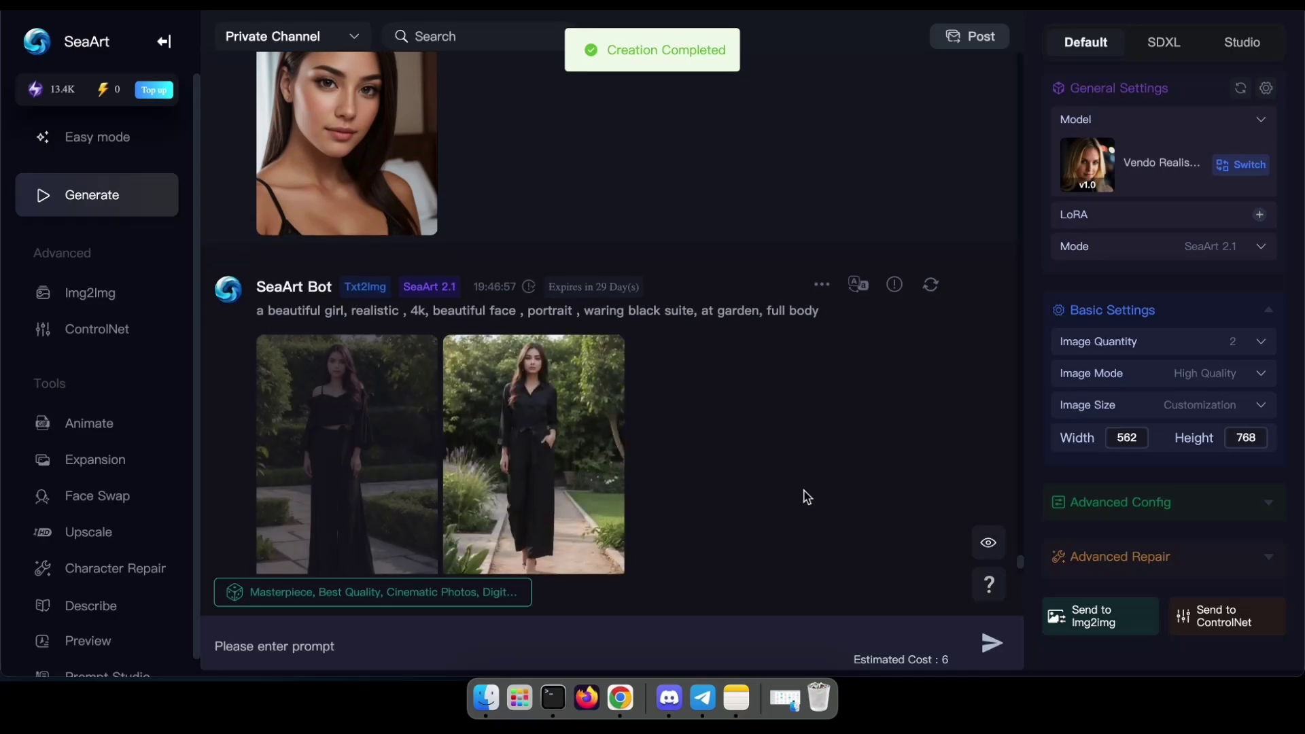
Inspect both images of the first garden batch at full size and upscale the one with the off-shoulder top
left_click(563, 235)
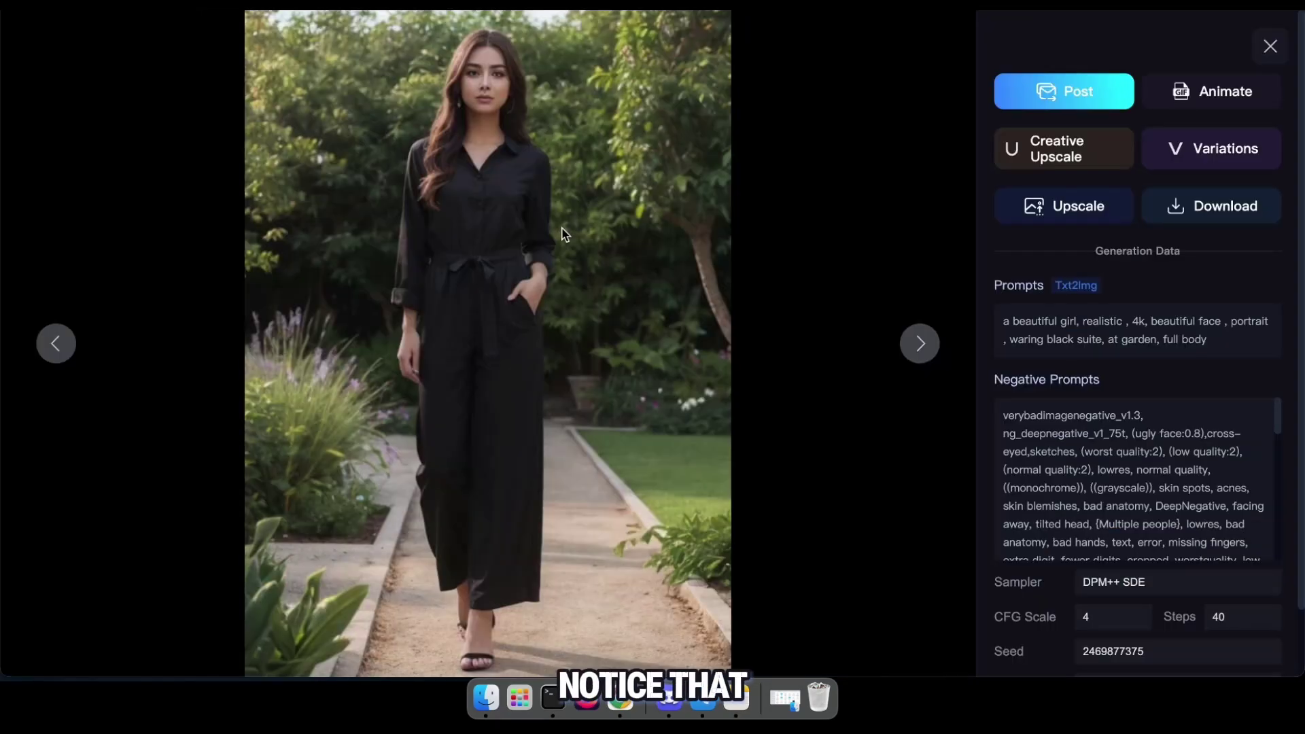
left_click(1280, 52)
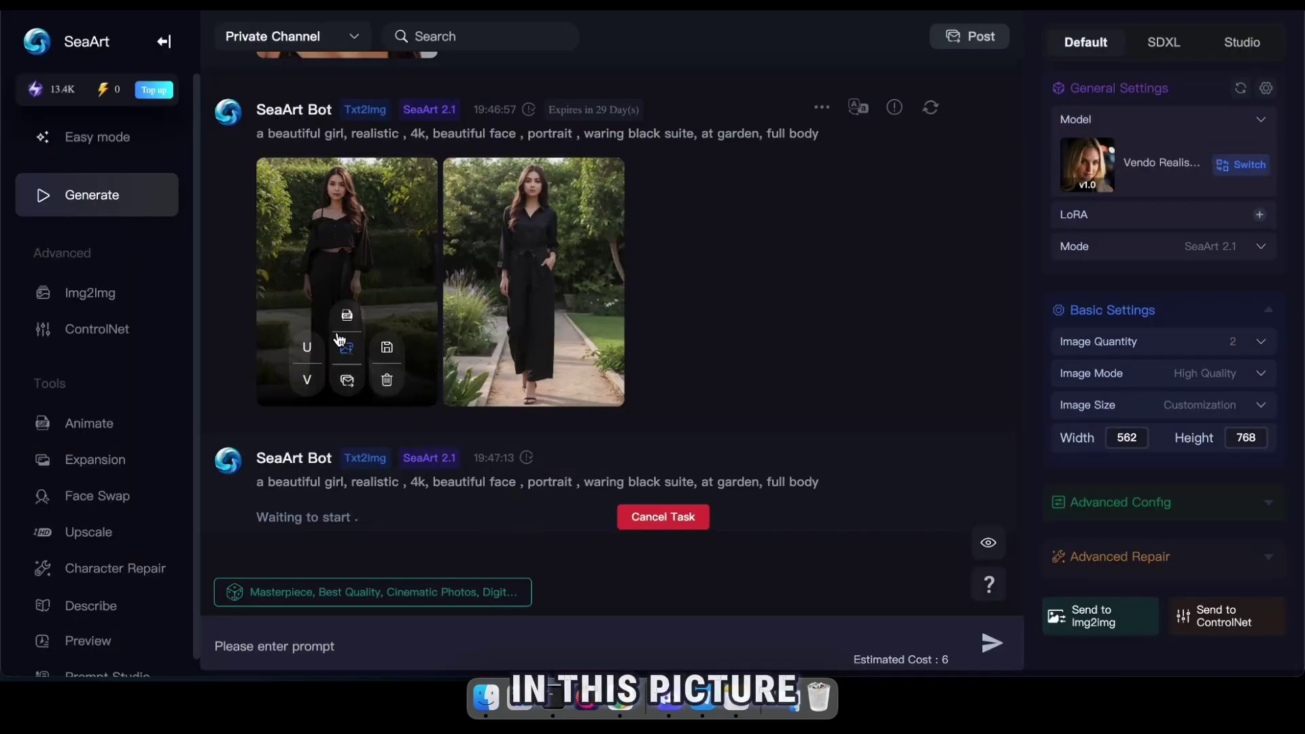
left_click(341, 343)
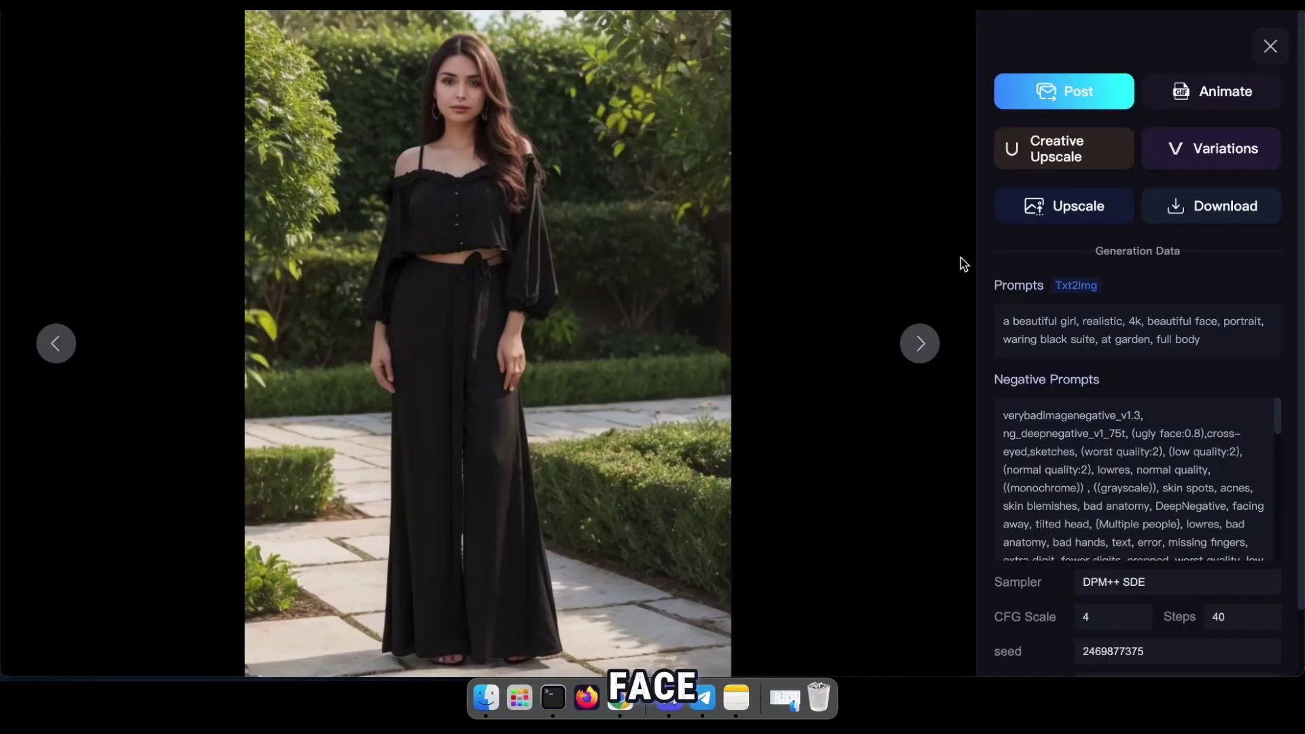
key("Escape")
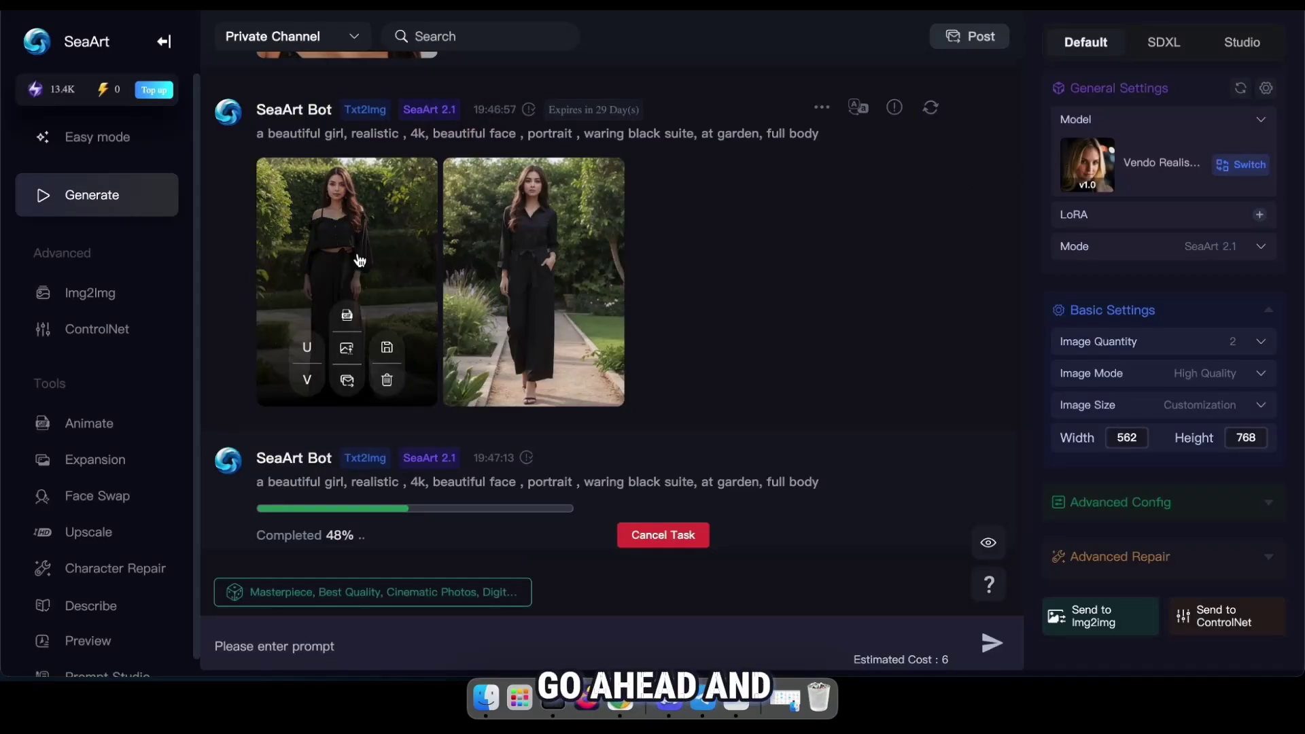
left_click(351, 348)
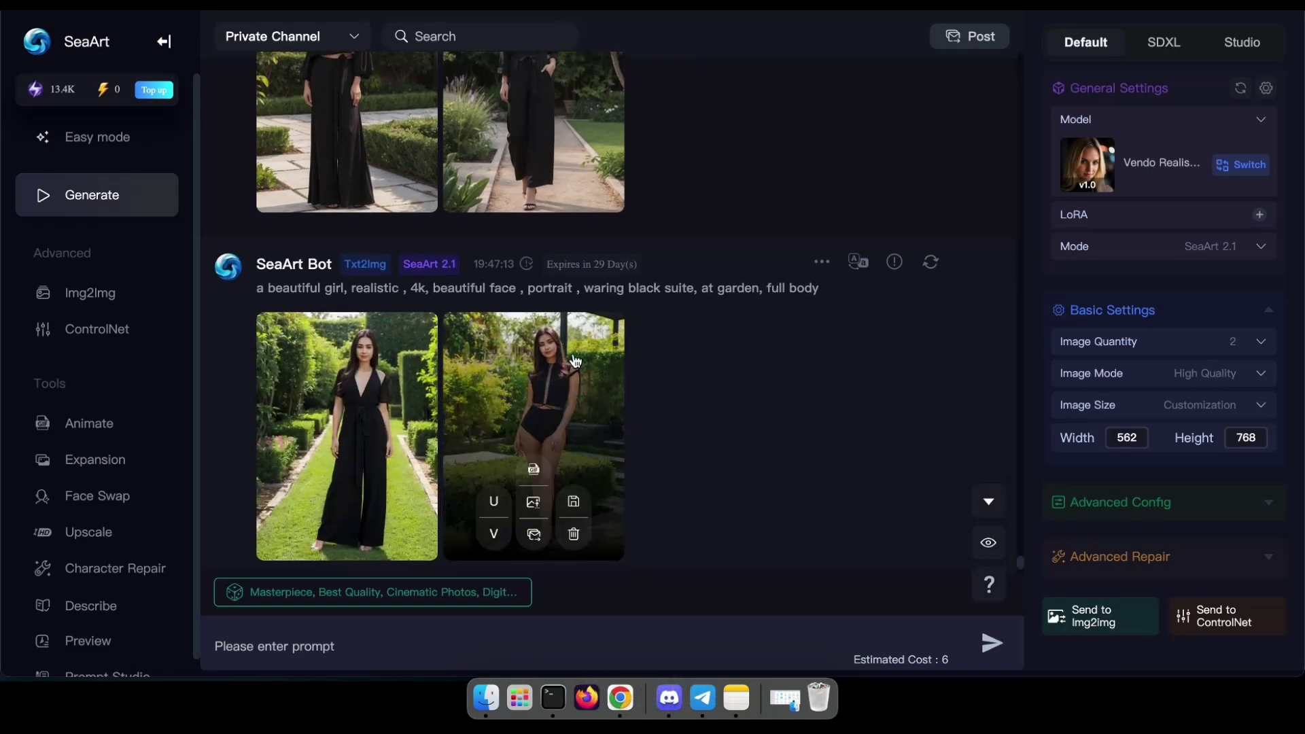
Inspect both images of the second garden batch and apply Creative Upscale to the one with the long black jumpsuit
mouse_move(398, 378)
left_click(535, 374)
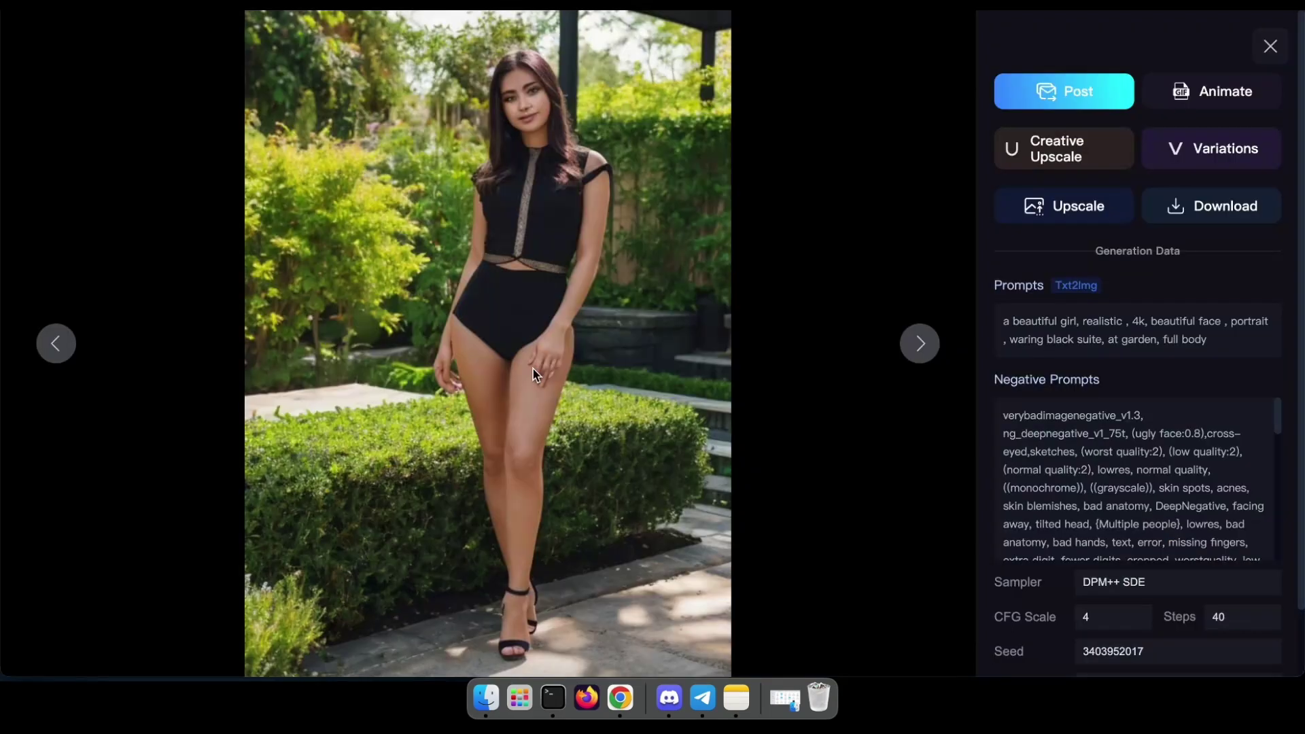
left_click(1267, 58)
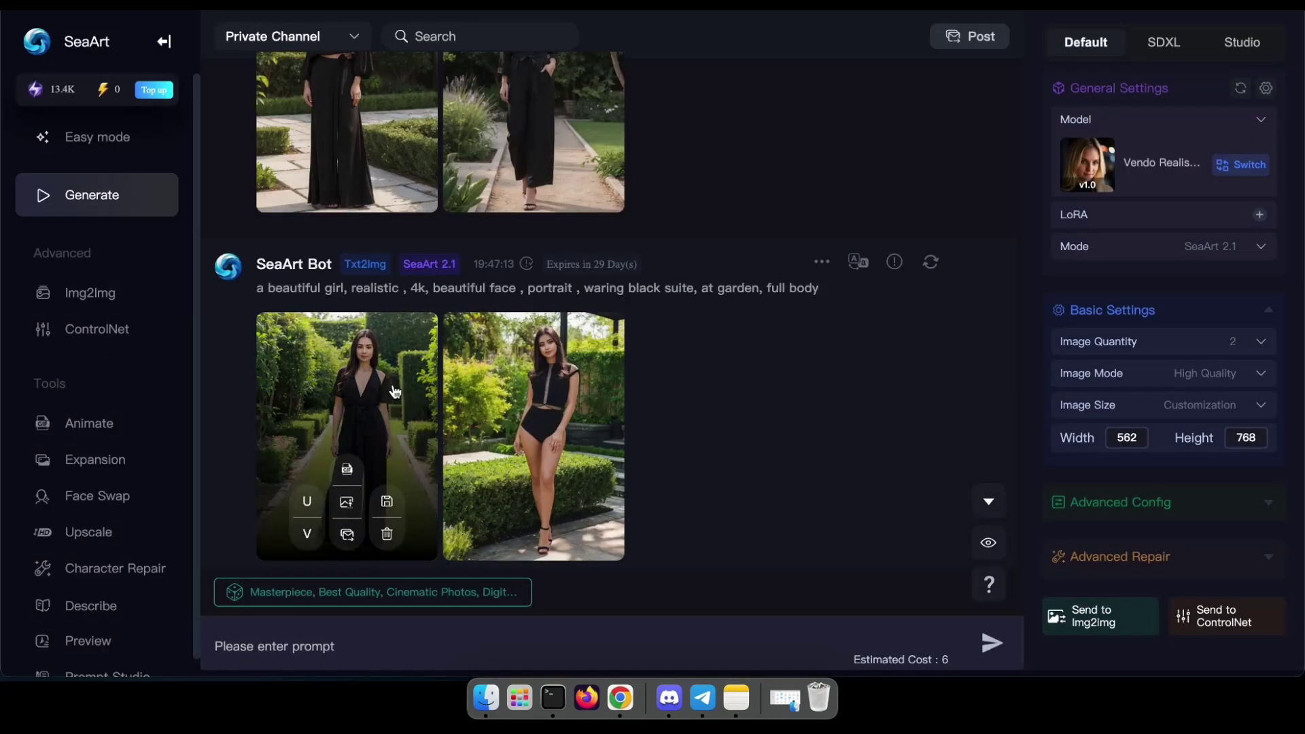
left_click(393, 363)
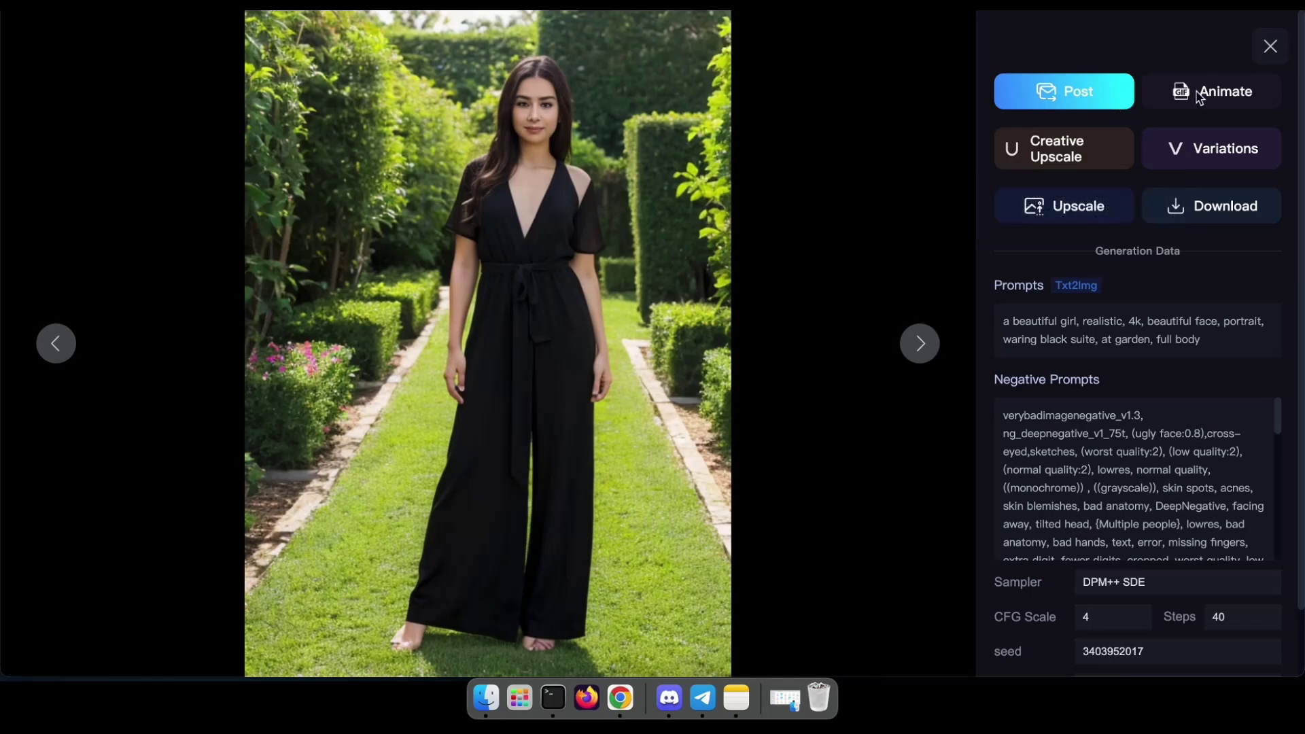
left_click(1062, 151)
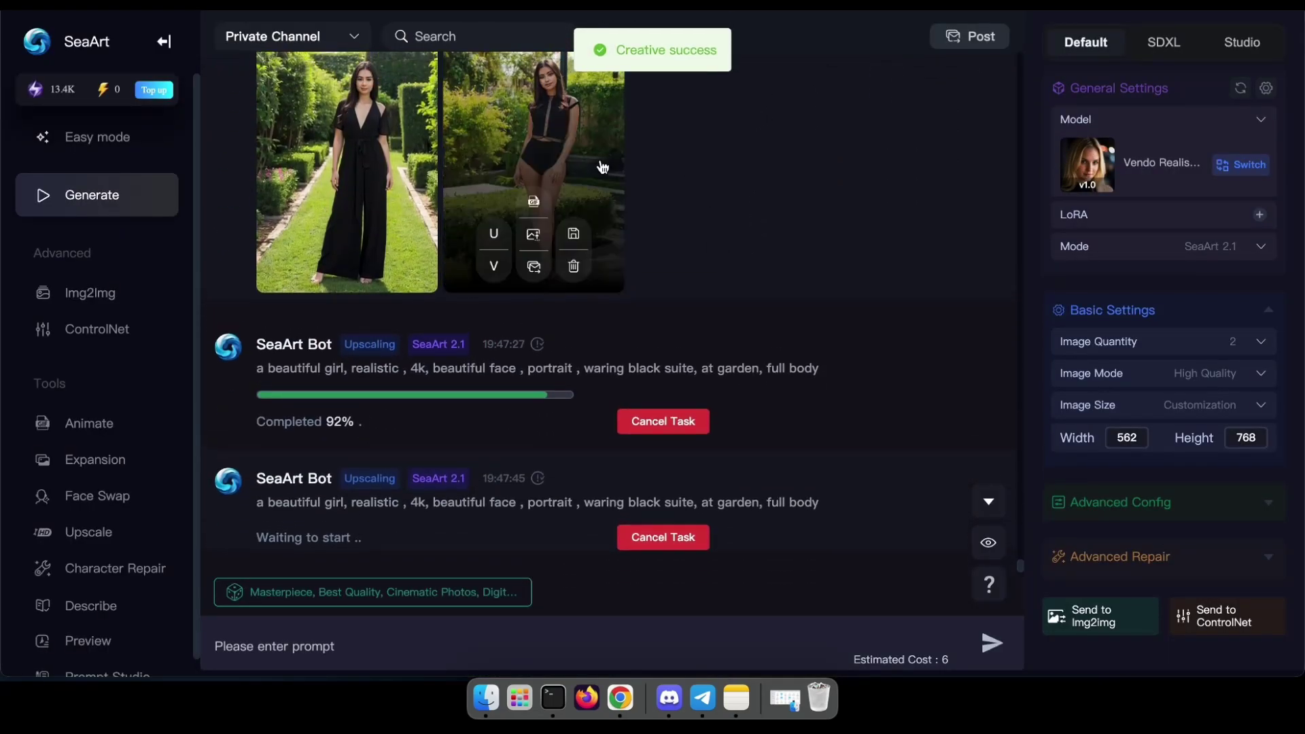
Reuse the garden prompt with "black" changed to "red" and ", full body" removed, and generate the images
scroll(592, 197, "up", 2)
triple_click(584, 178)
key("ctrl+c")
left_click(452, 644)
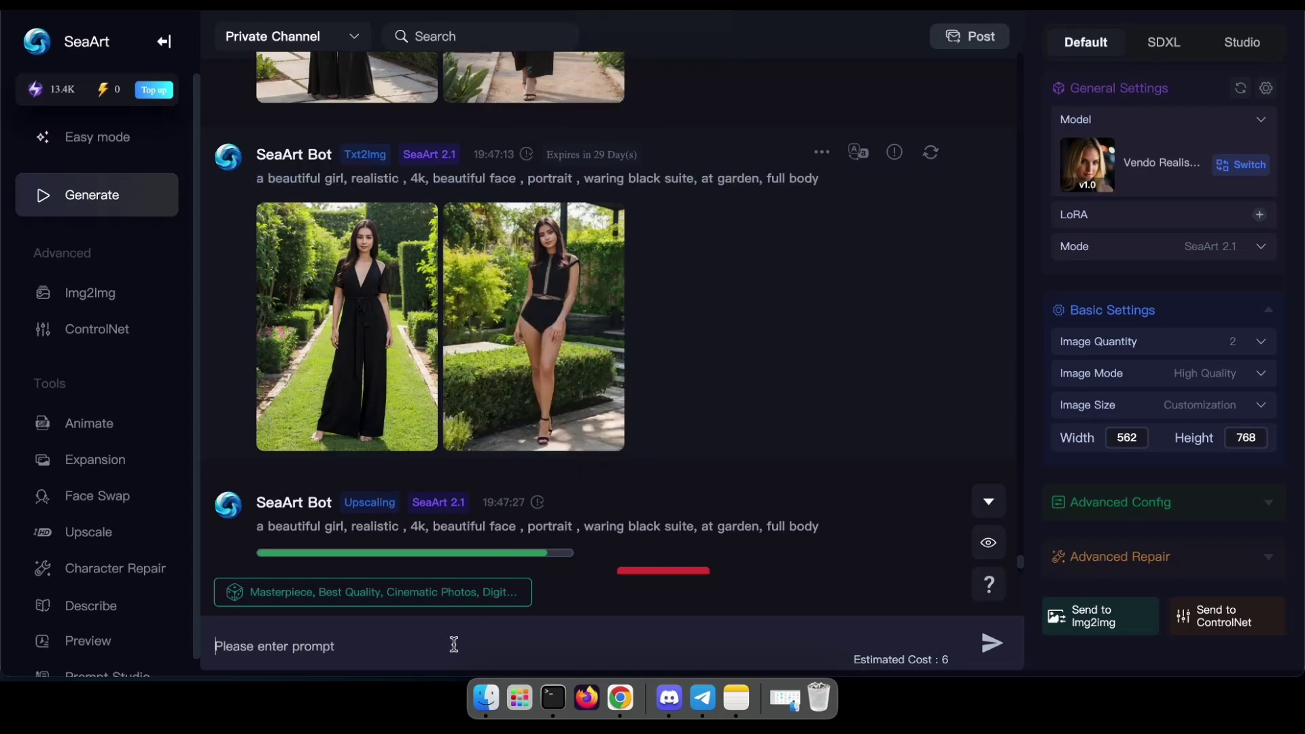
key("ctrl+v")
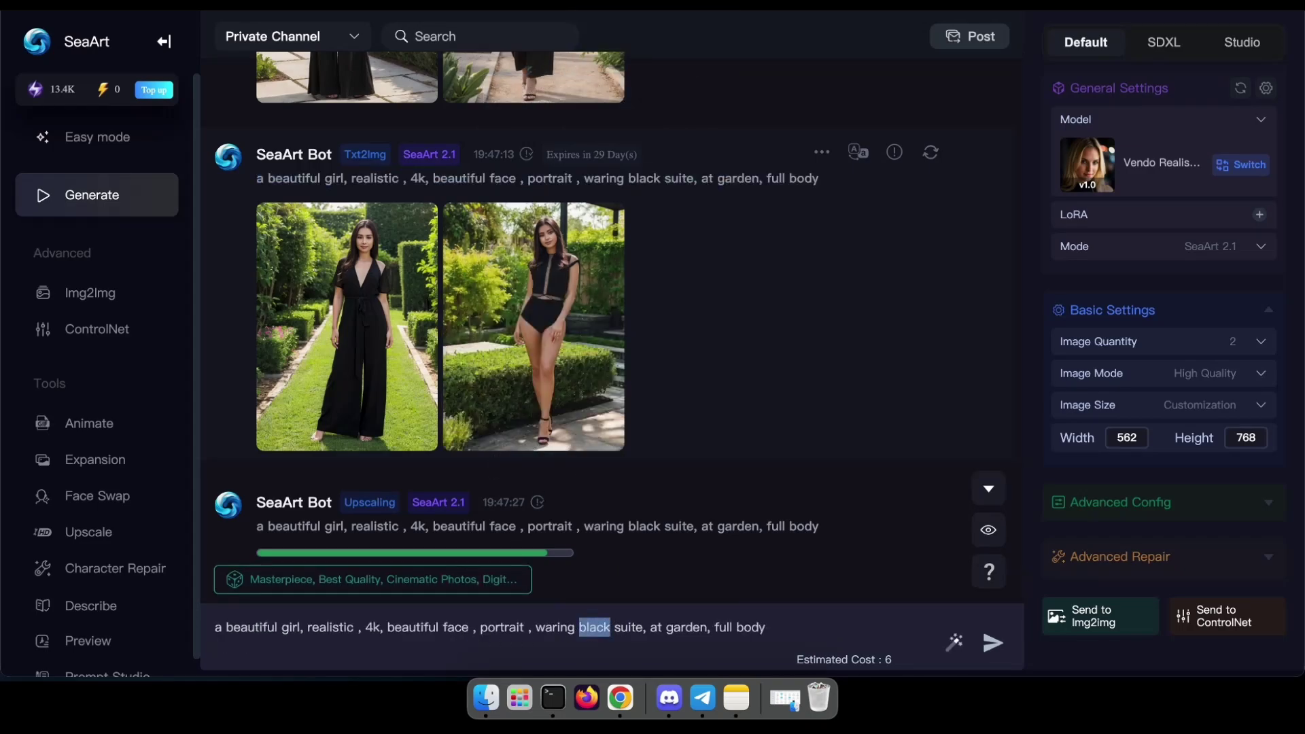
type("red")
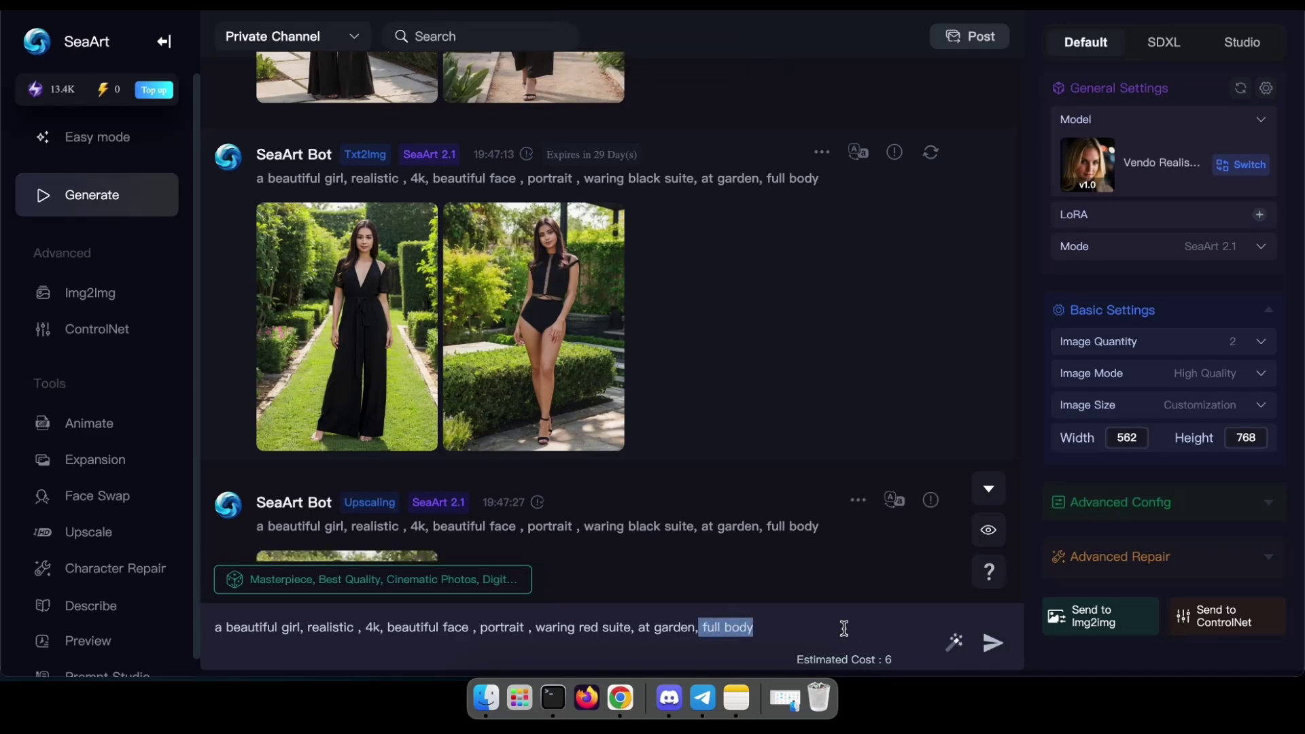
key("BackSpace")
key("BackSpace")
left_click(990, 643)
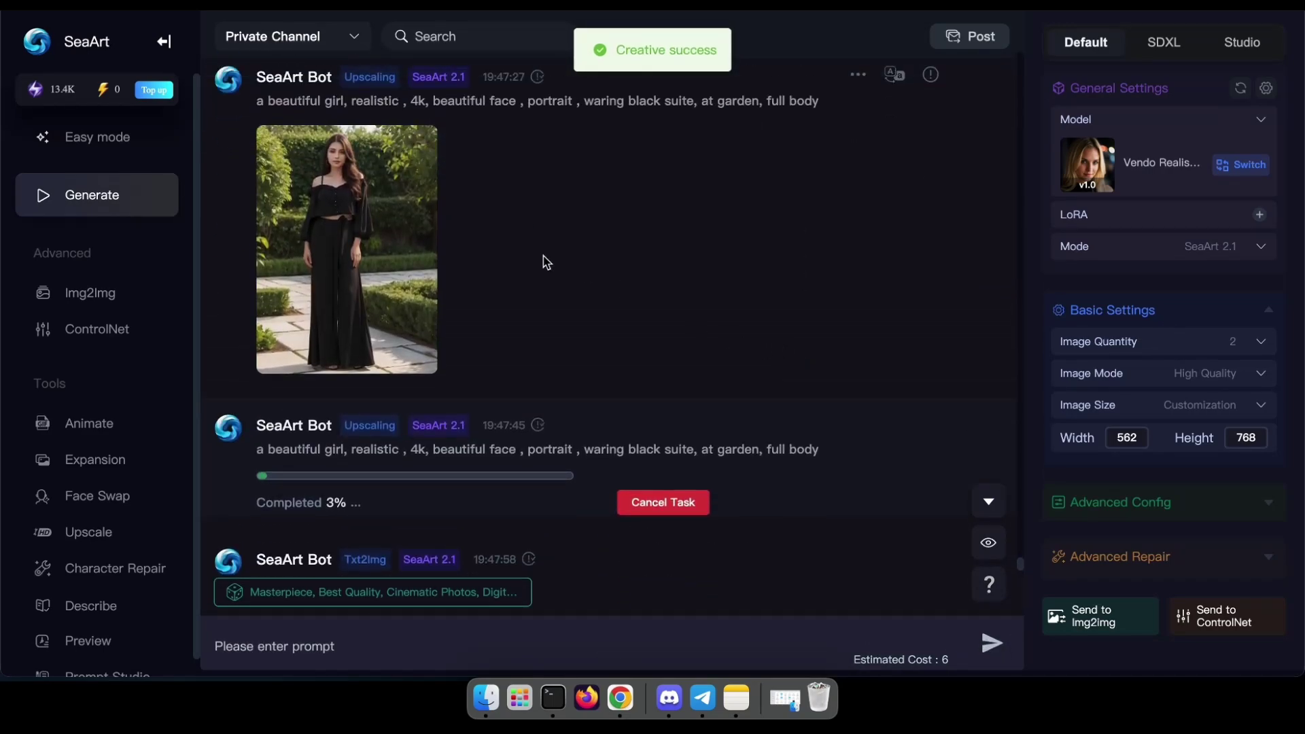
View the upscaled off-shoulder garden image at full size and return to the results
left_click(397, 197)
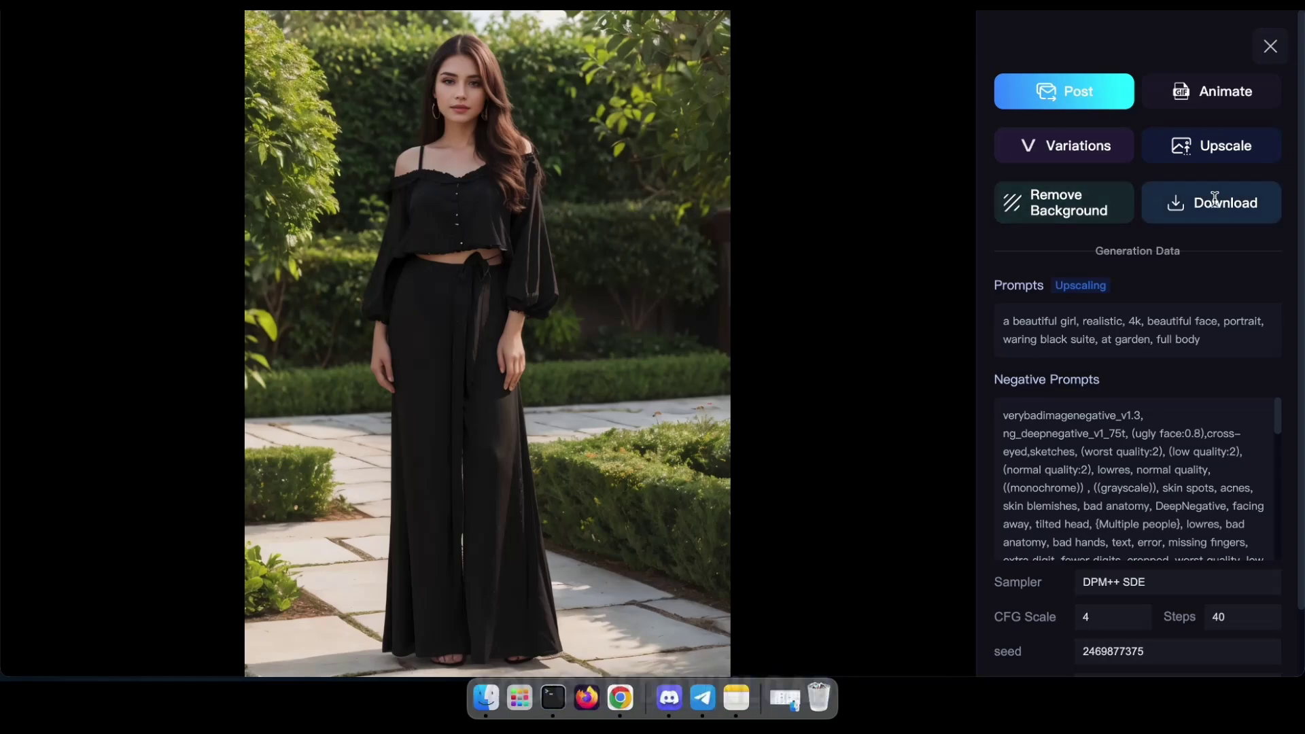
left_click(1270, 49)
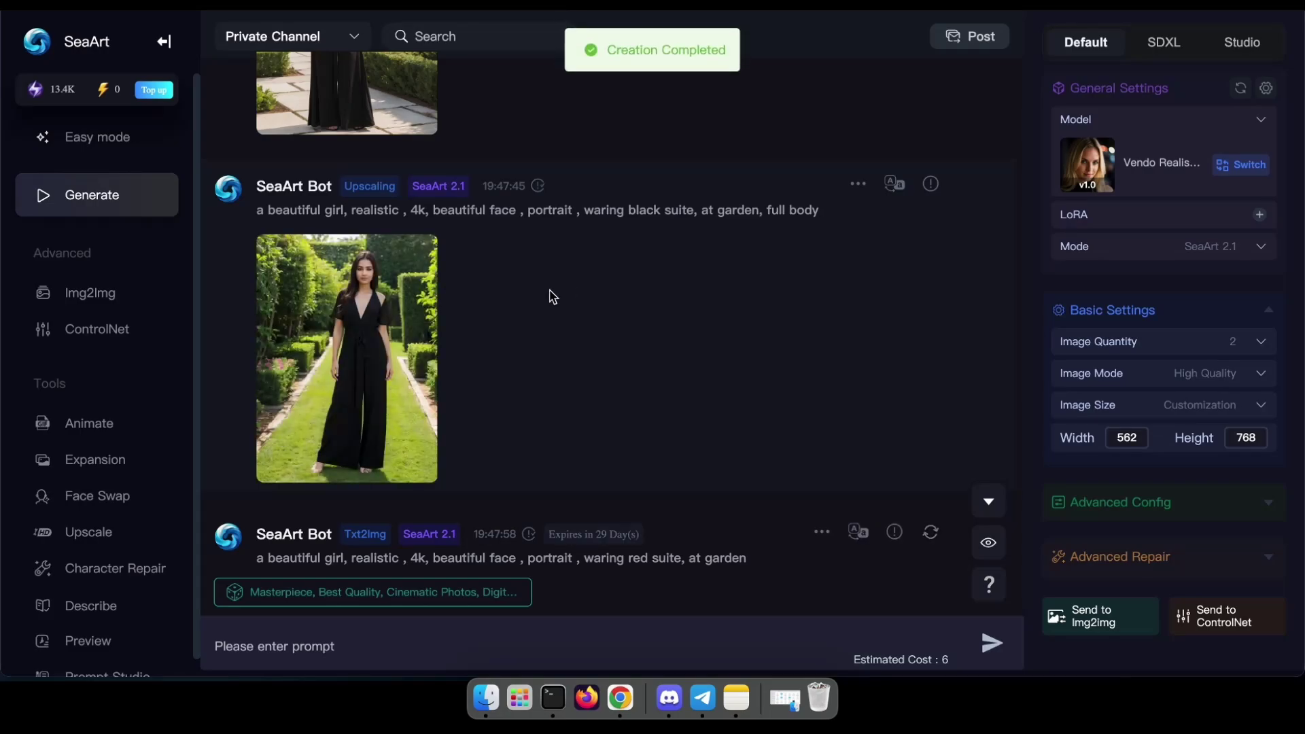
View the upscaled long black jumpsuit image at full size and return to the results
left_click(387, 290)
left_click(767, 219)
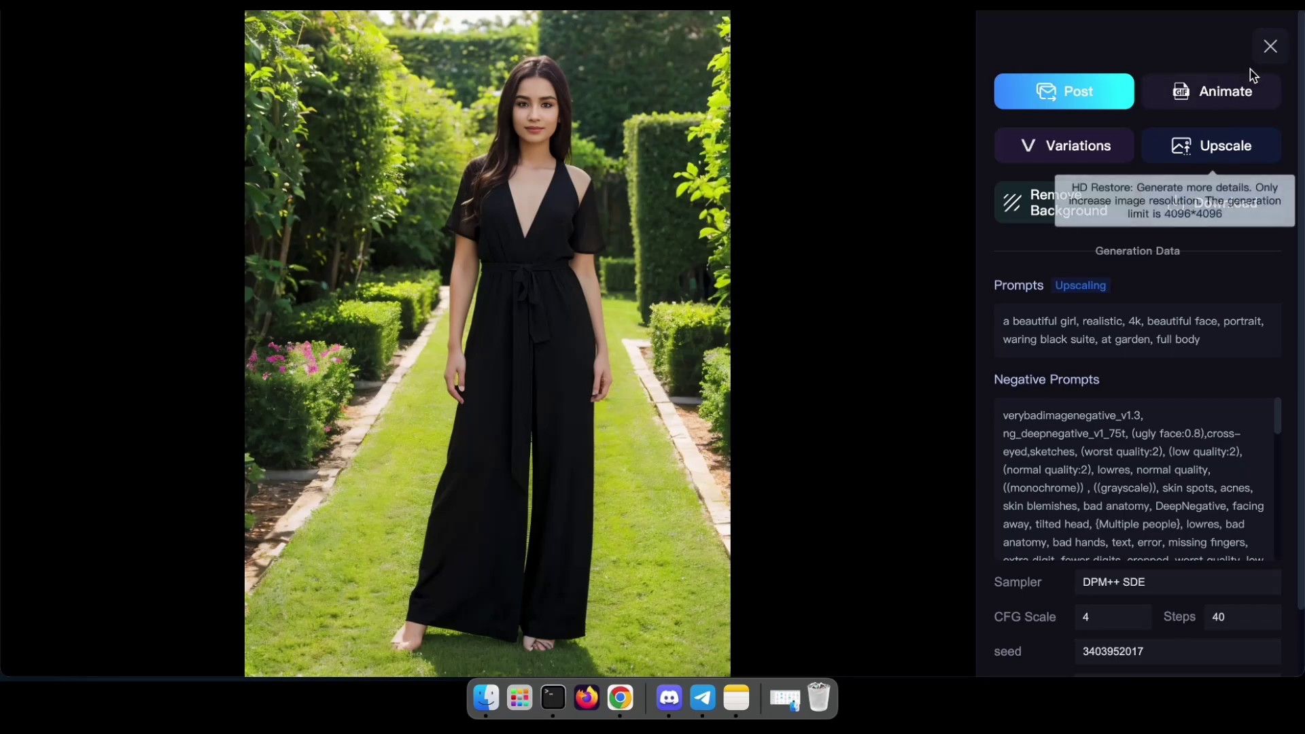
left_click(1269, 48)
Open the crossed-arms image from the red garden batch and apply Creative Upscale to it
scroll(788, 348, "down", 3)
scroll(786, 346, "down", 2)
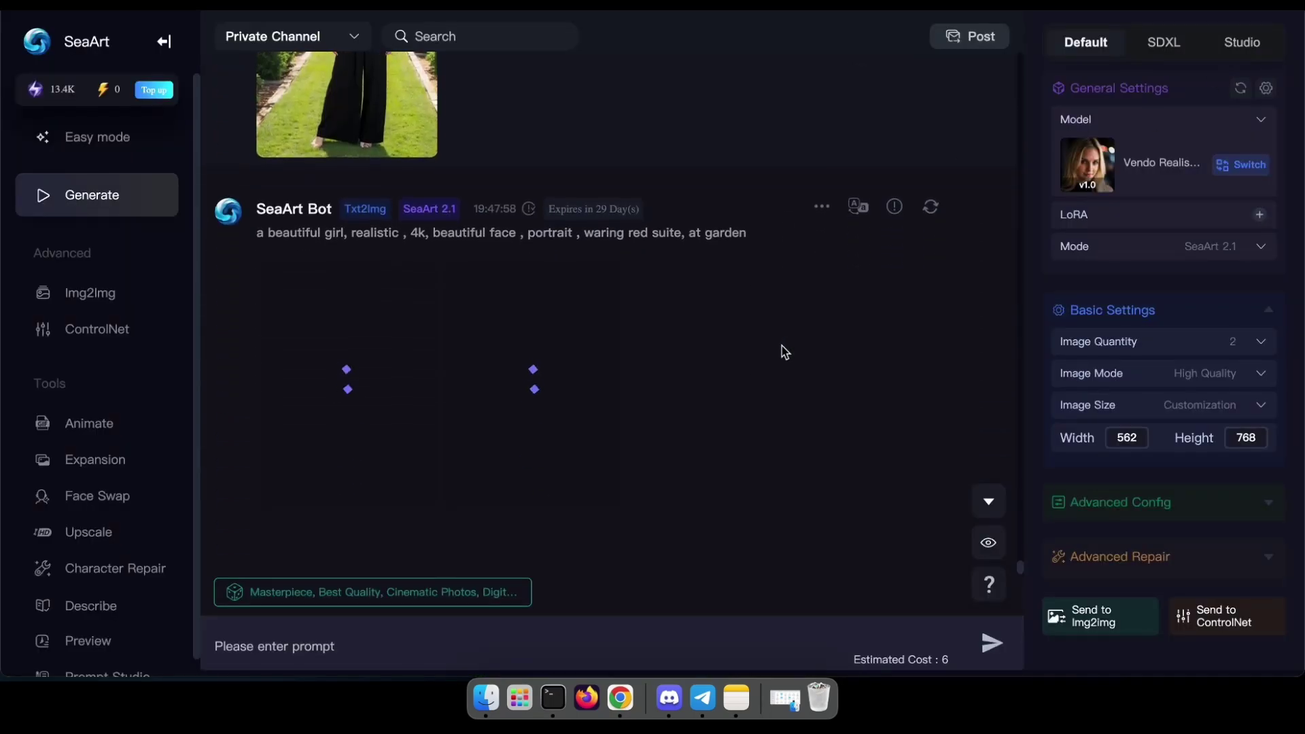
left_click(544, 334)
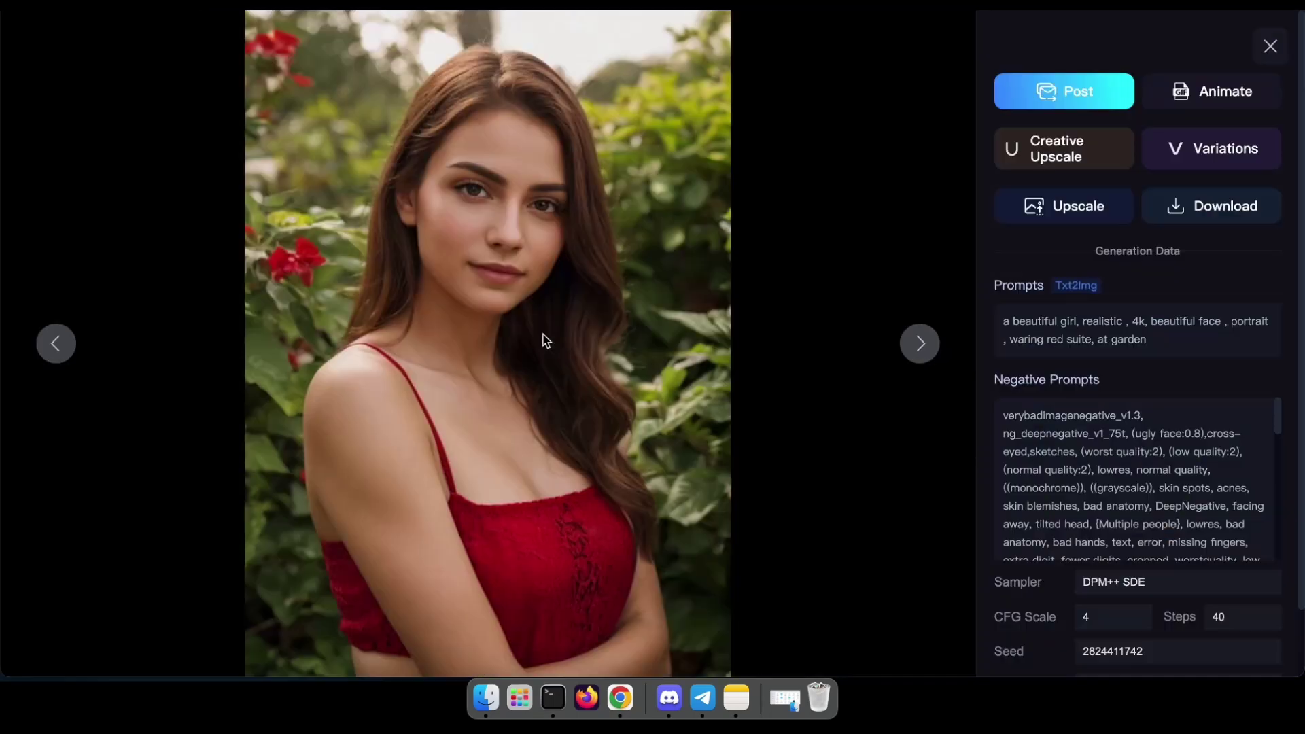
left_click(1034, 151)
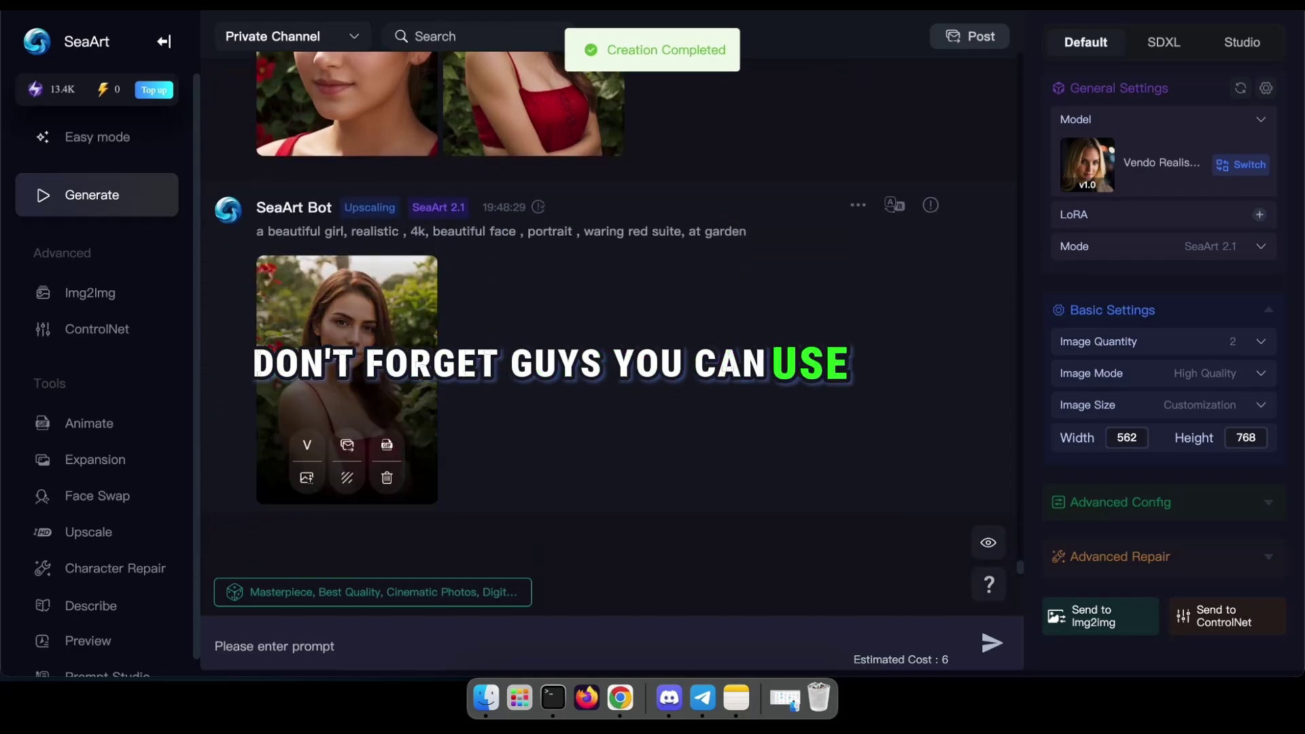
View the upscaled red-top image at full size and look back over the earlier garden results
left_click(347, 448)
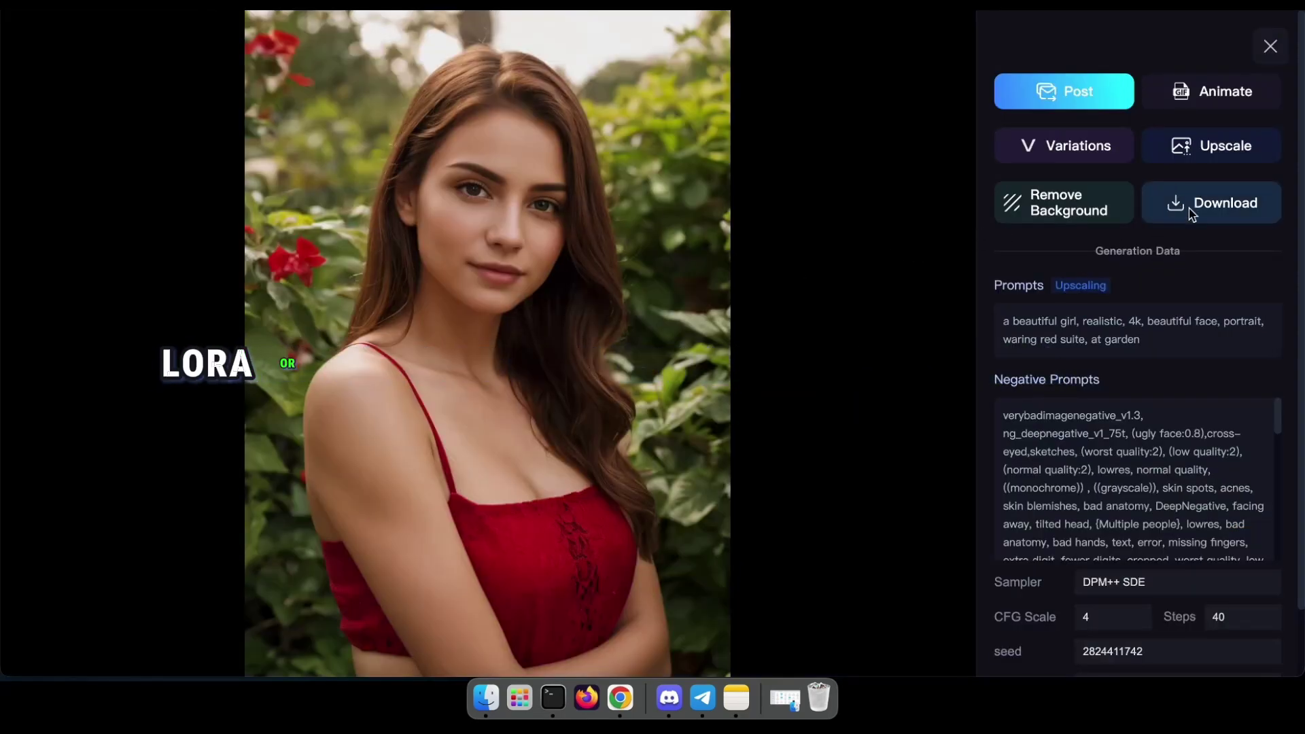
left_click(1271, 46)
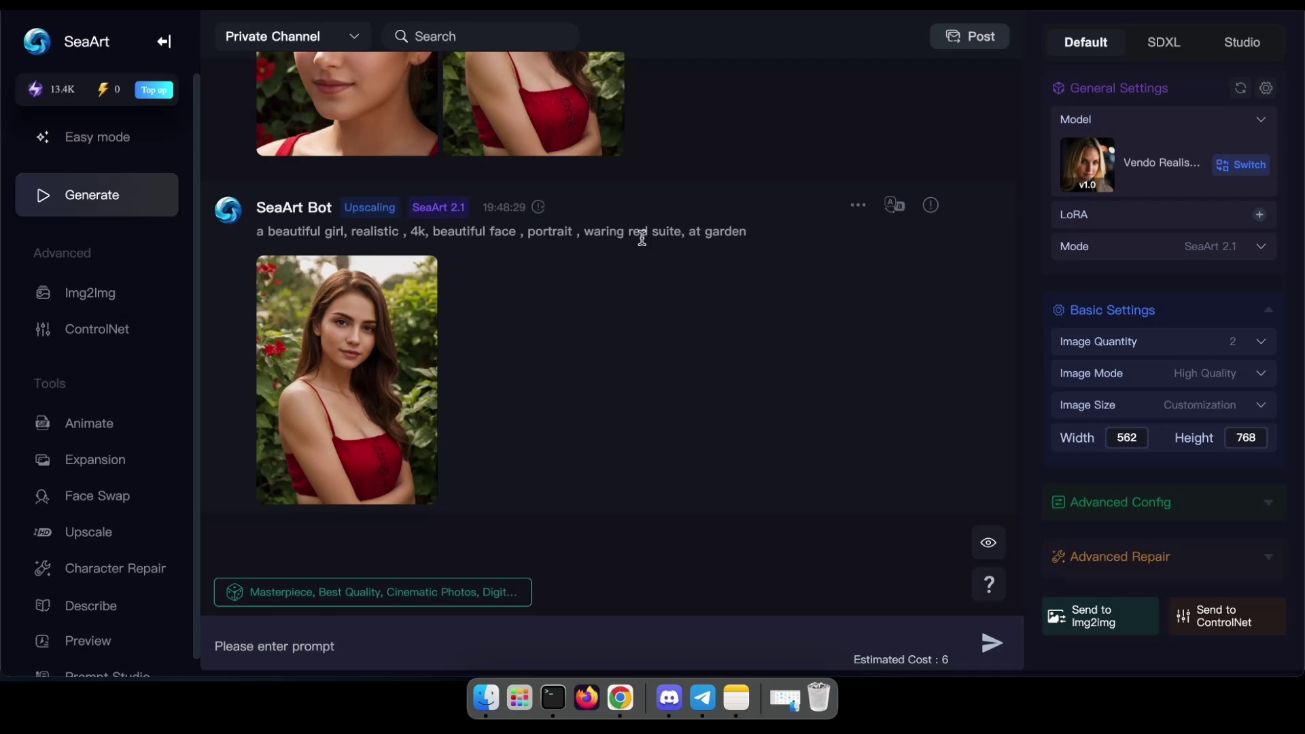
scroll(586, 223, "up", 10)
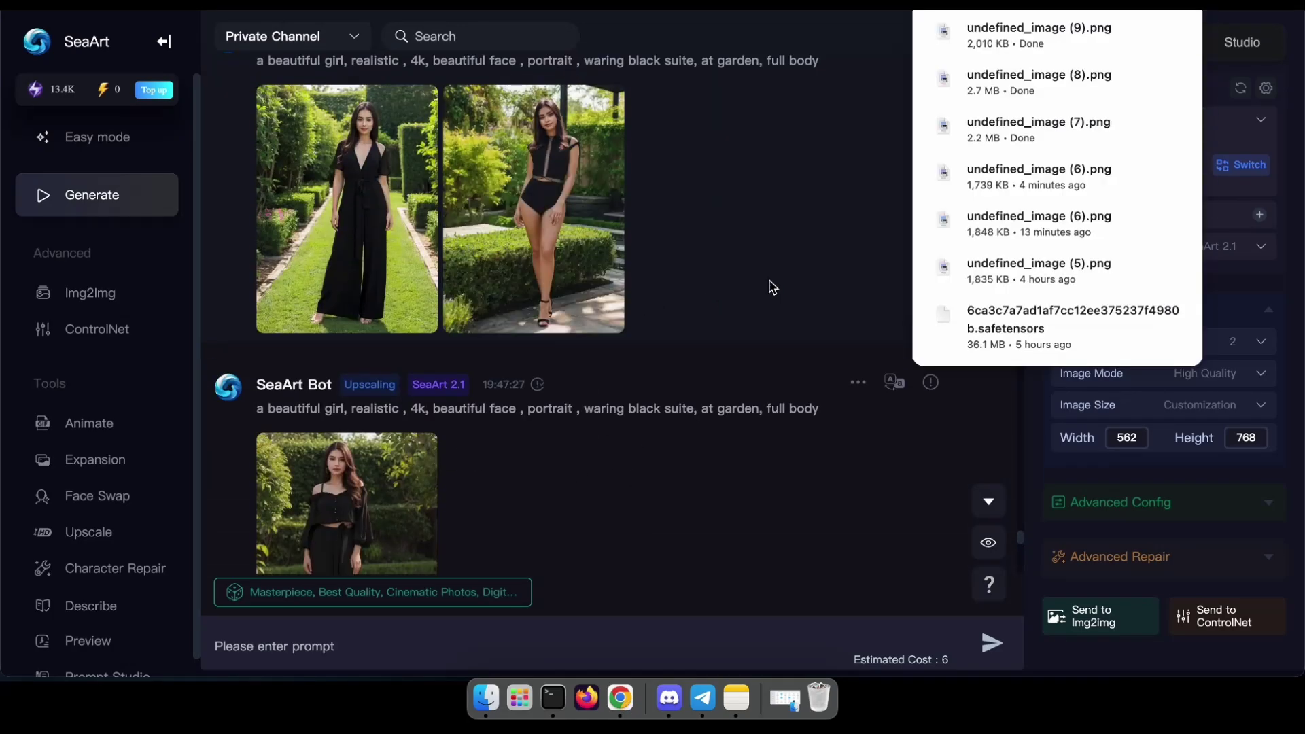
scroll(772, 284, "down", 1)
scroll(806, 284, "down", 10)
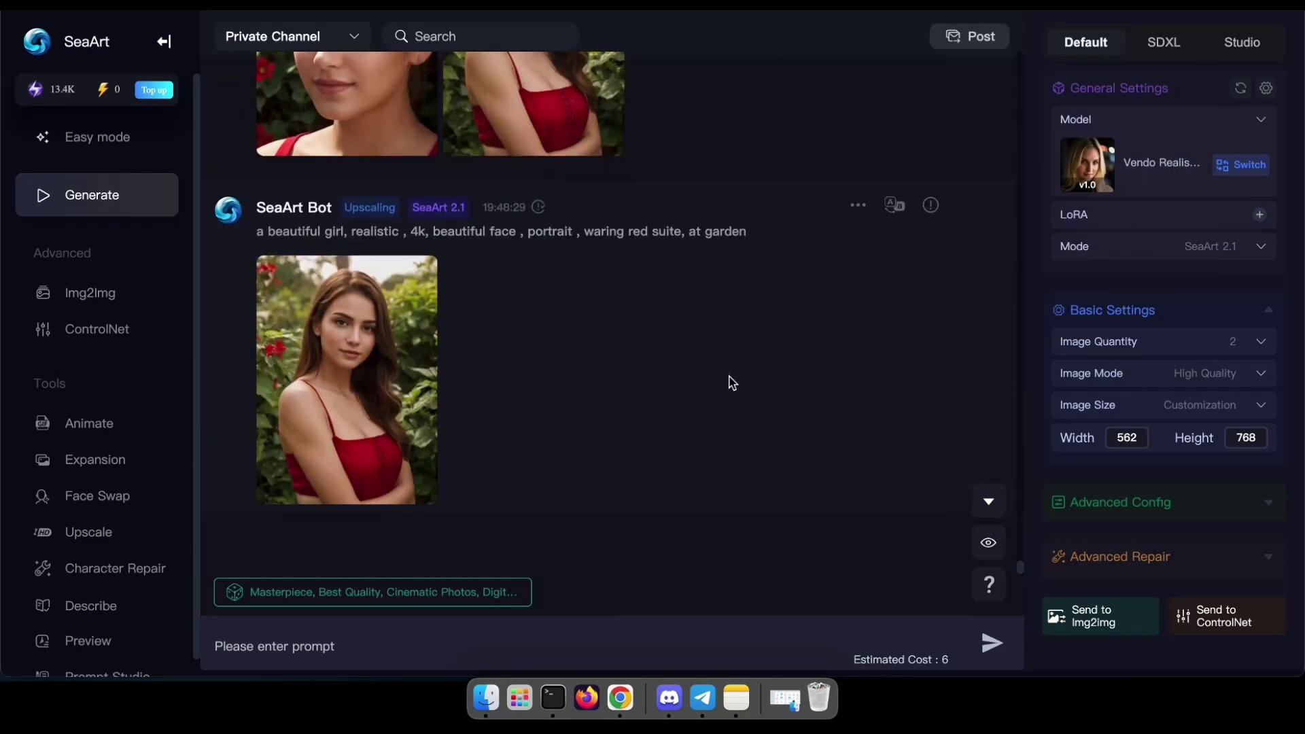
Switch to Finder and preview "photos for insta or fb3.png" and "ai influencer.png" to compare their faces
left_click(487, 696)
left_click(646, 336)
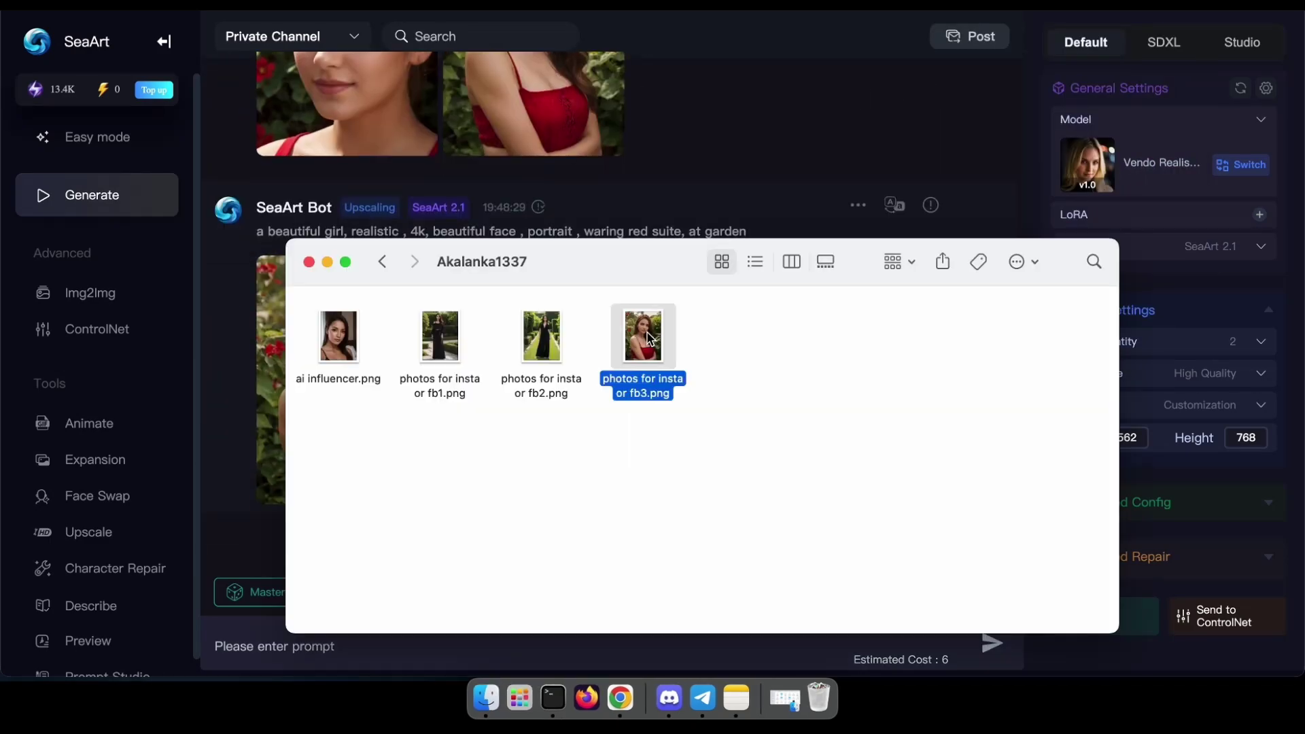
key("space")
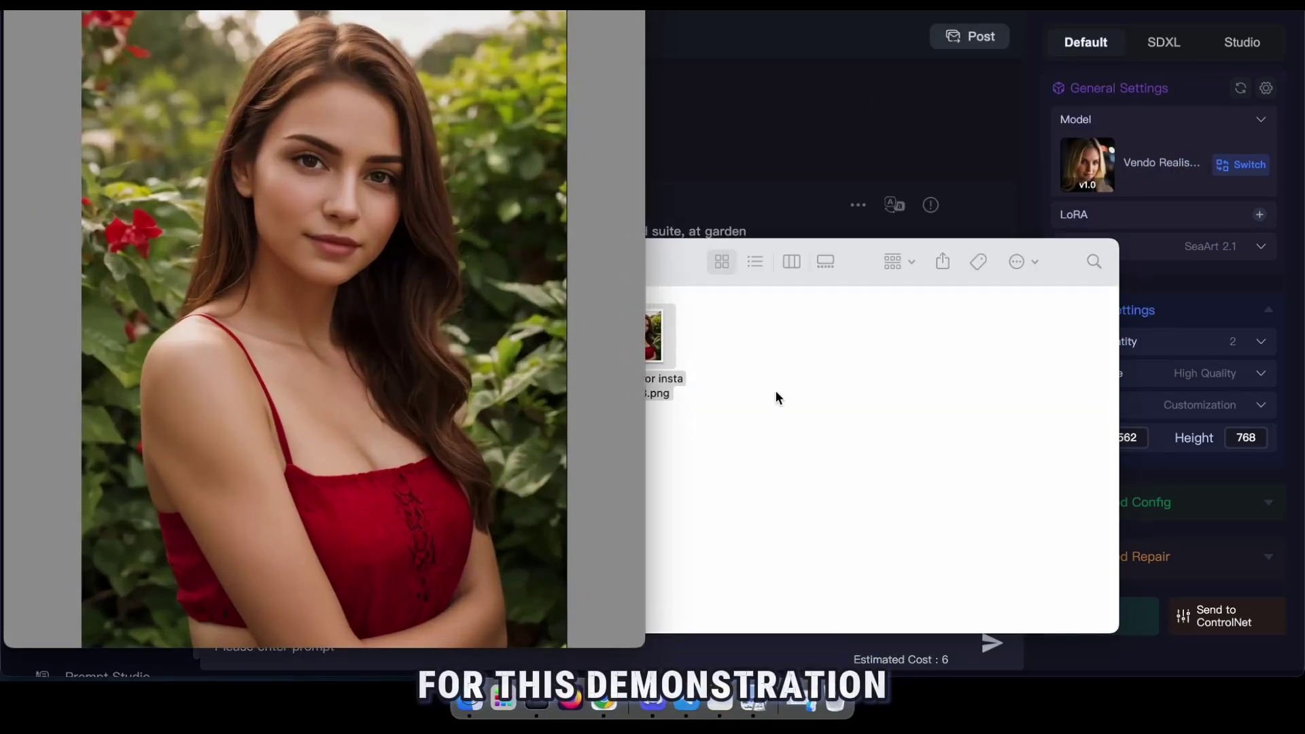
left_click(776, 391)
left_click(347, 347)
key("space")
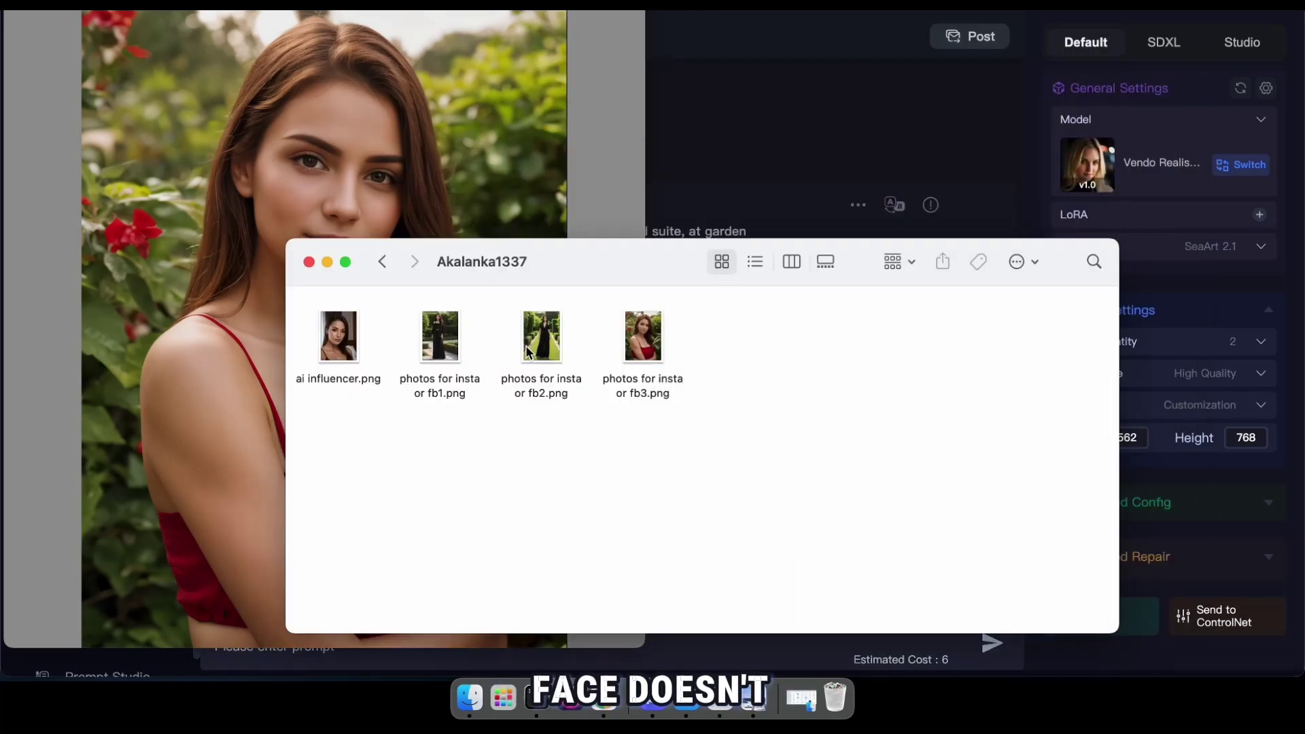
Preview "photos for insta or fb2.png", compare it with "ai influencer.png", and return to SeaArt
left_click(547, 338)
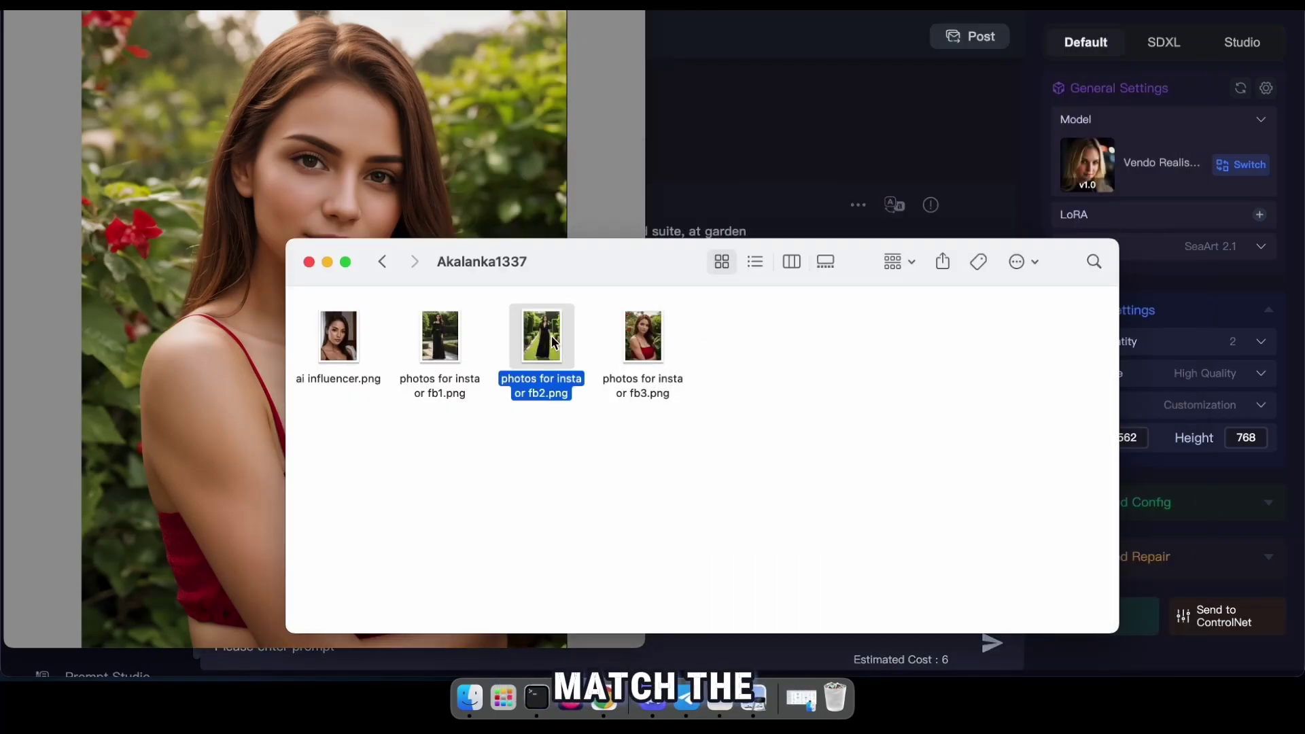
key("space")
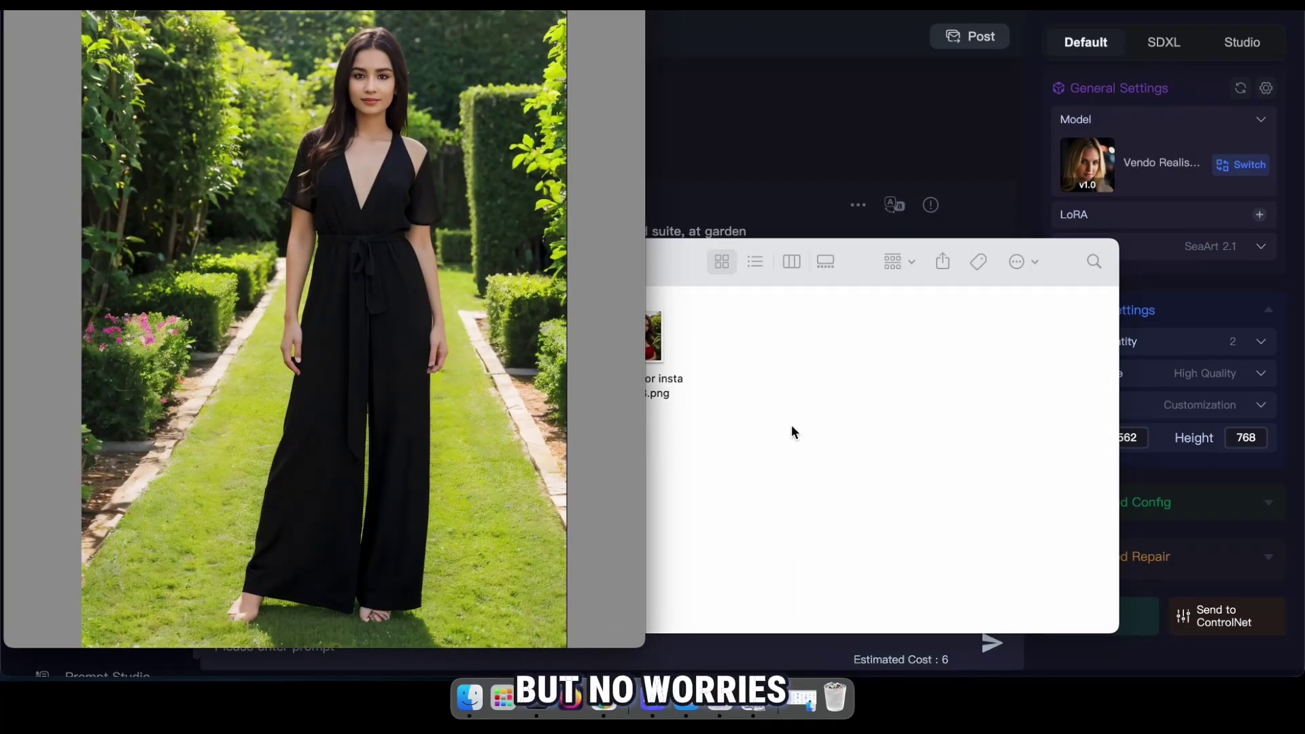
key("space")
left_click(354, 333)
key("space")
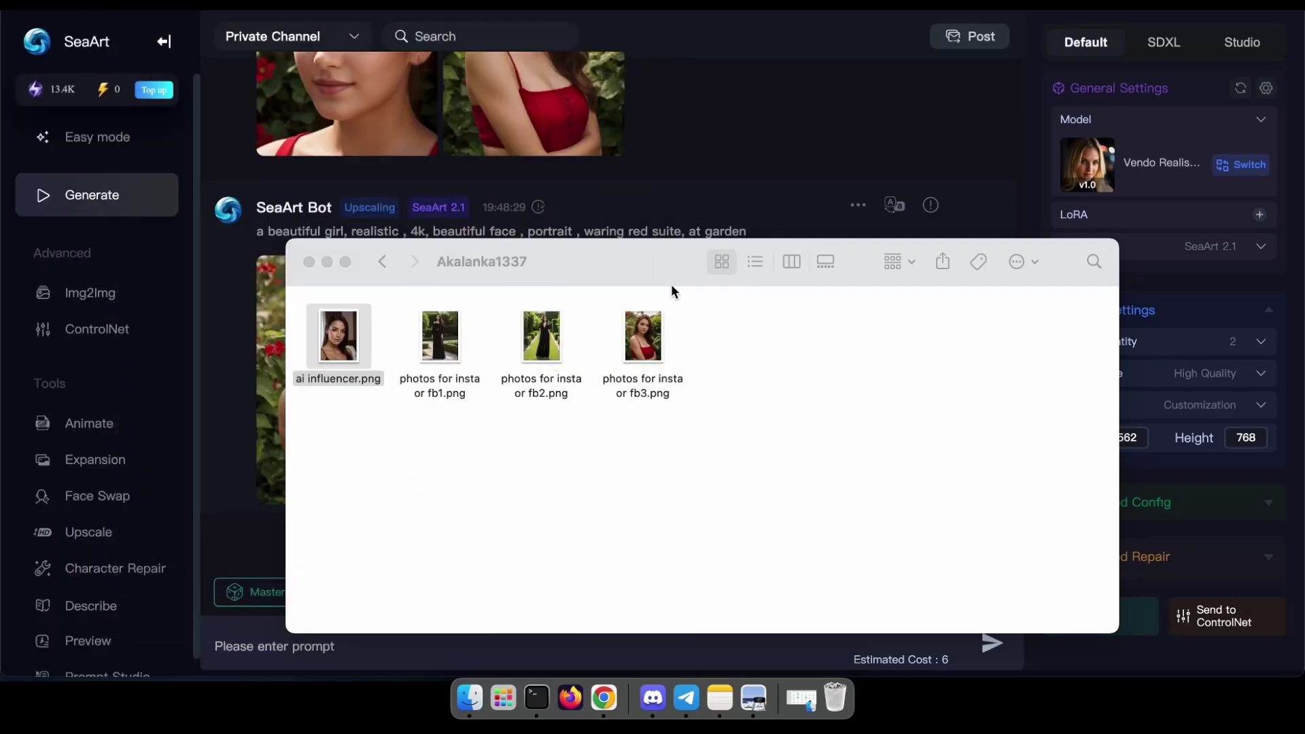
left_click(794, 170)
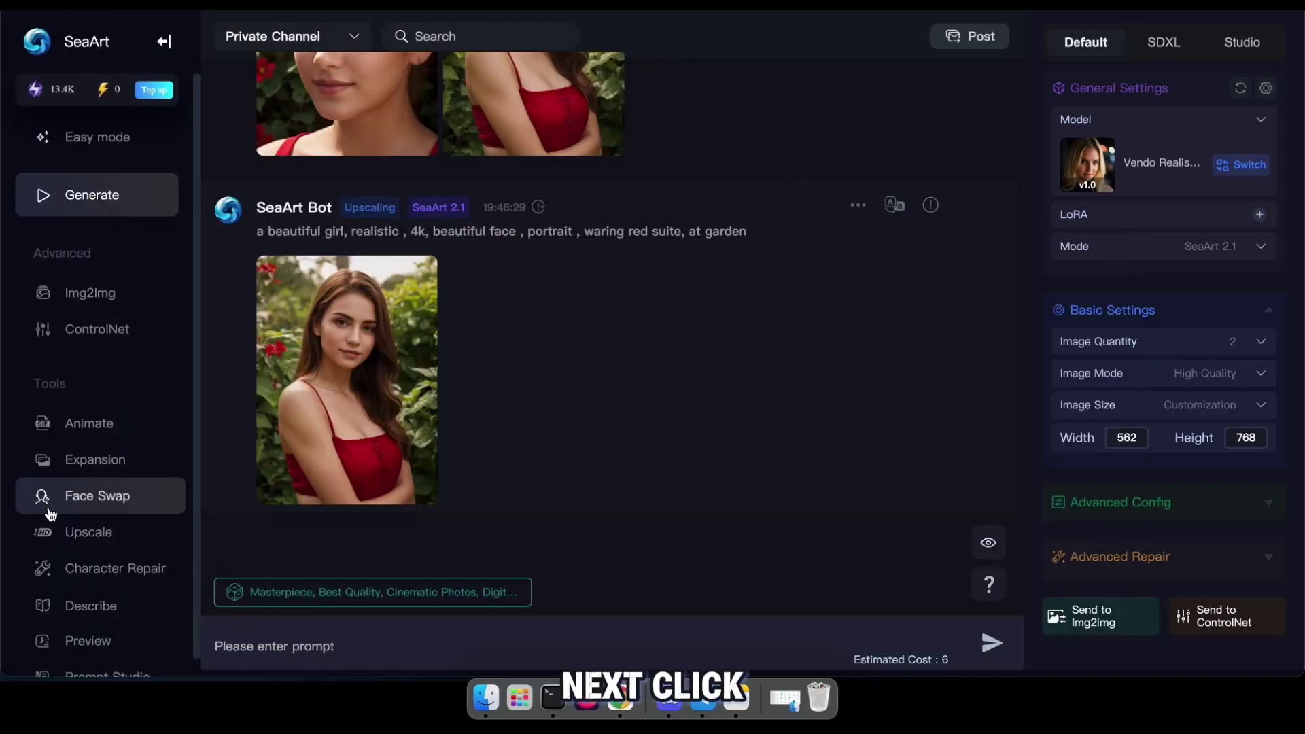
Generate a Face Swap with "photos for insta or fb2.png" as the original photo and "ai influencer.png" as the face
left_click(111, 507)
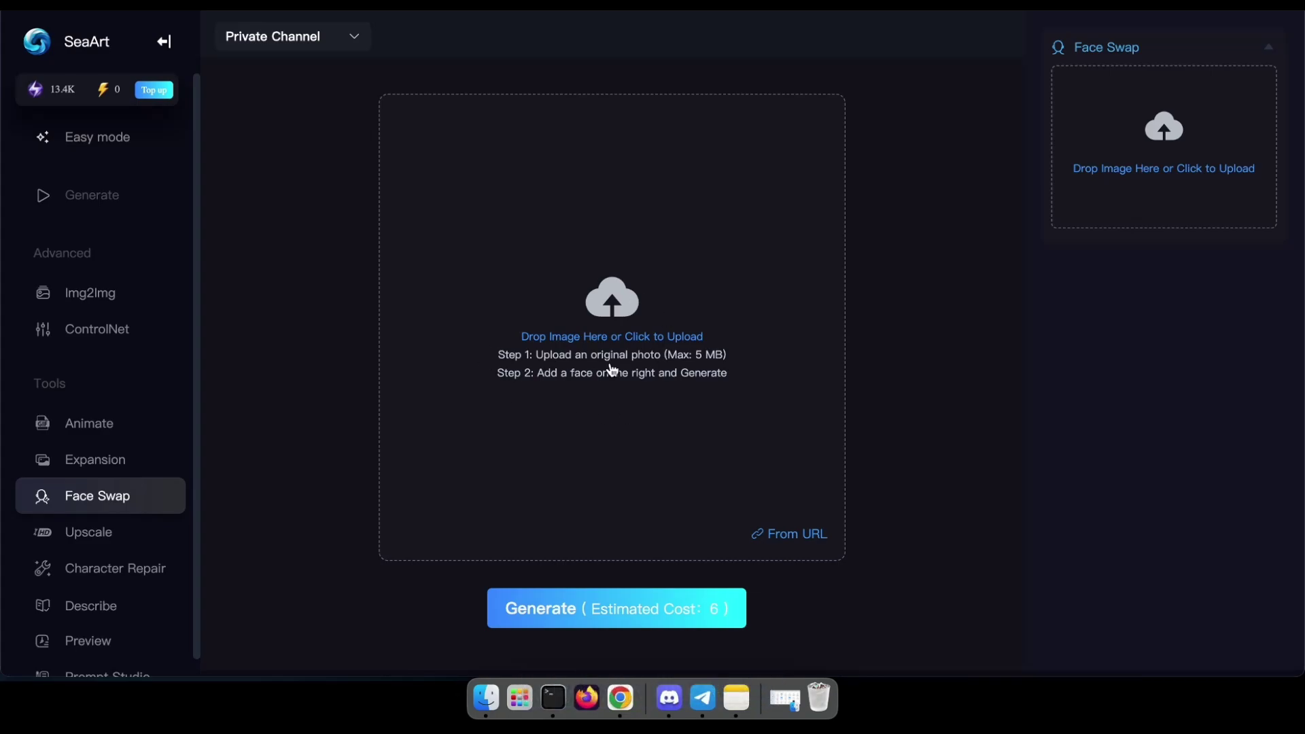
left_click(626, 340)
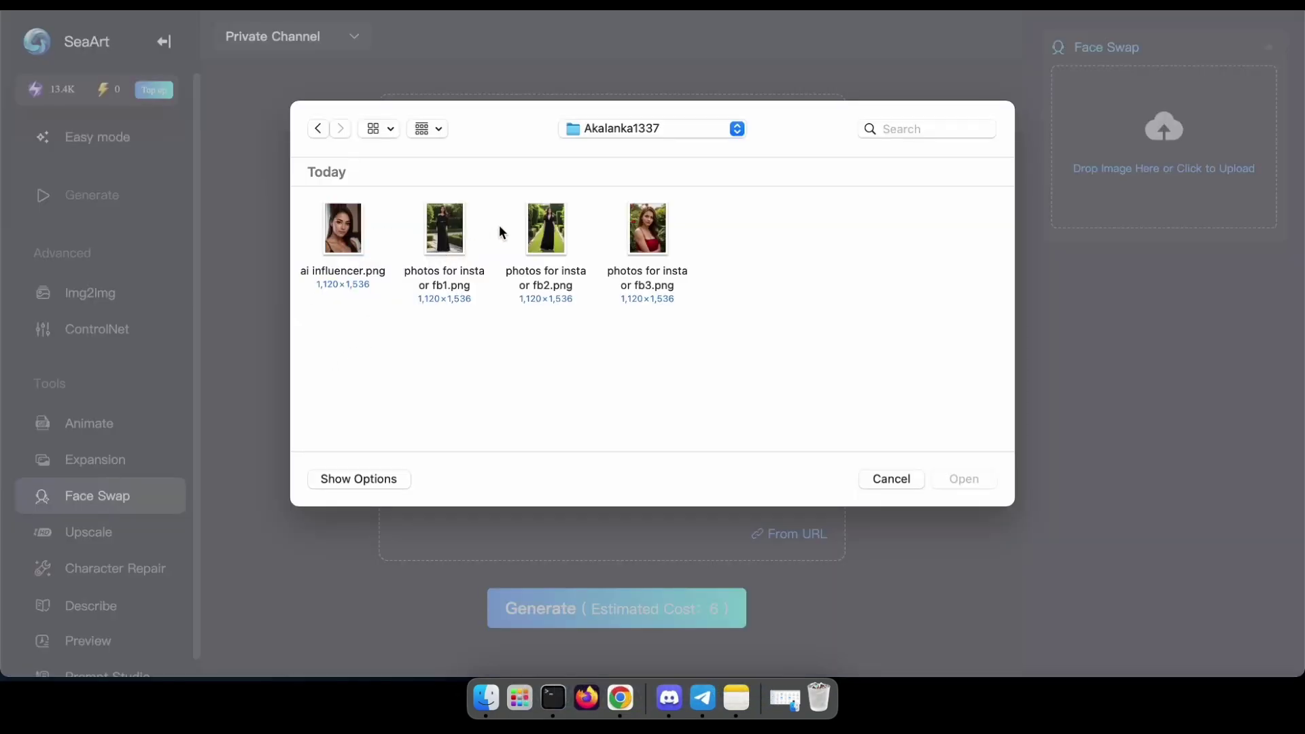
left_click(629, 239)
left_click(563, 235)
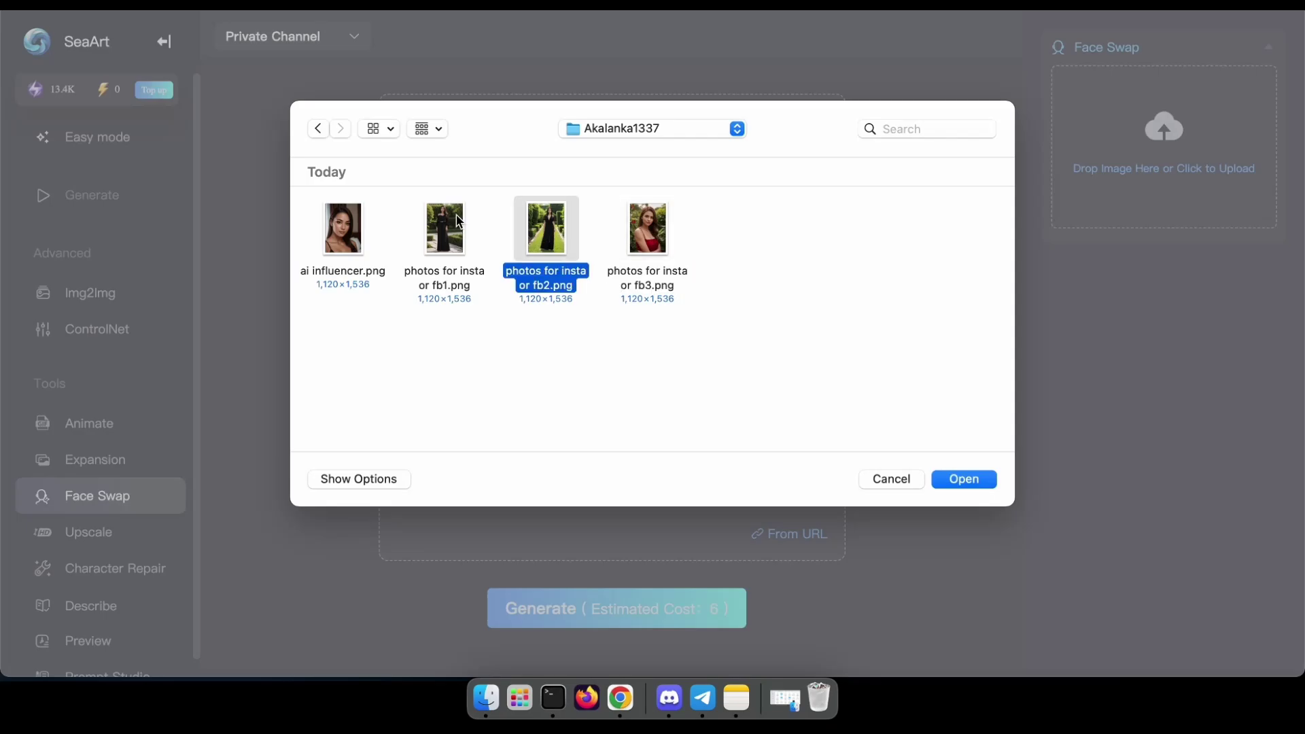
double_click(542, 238)
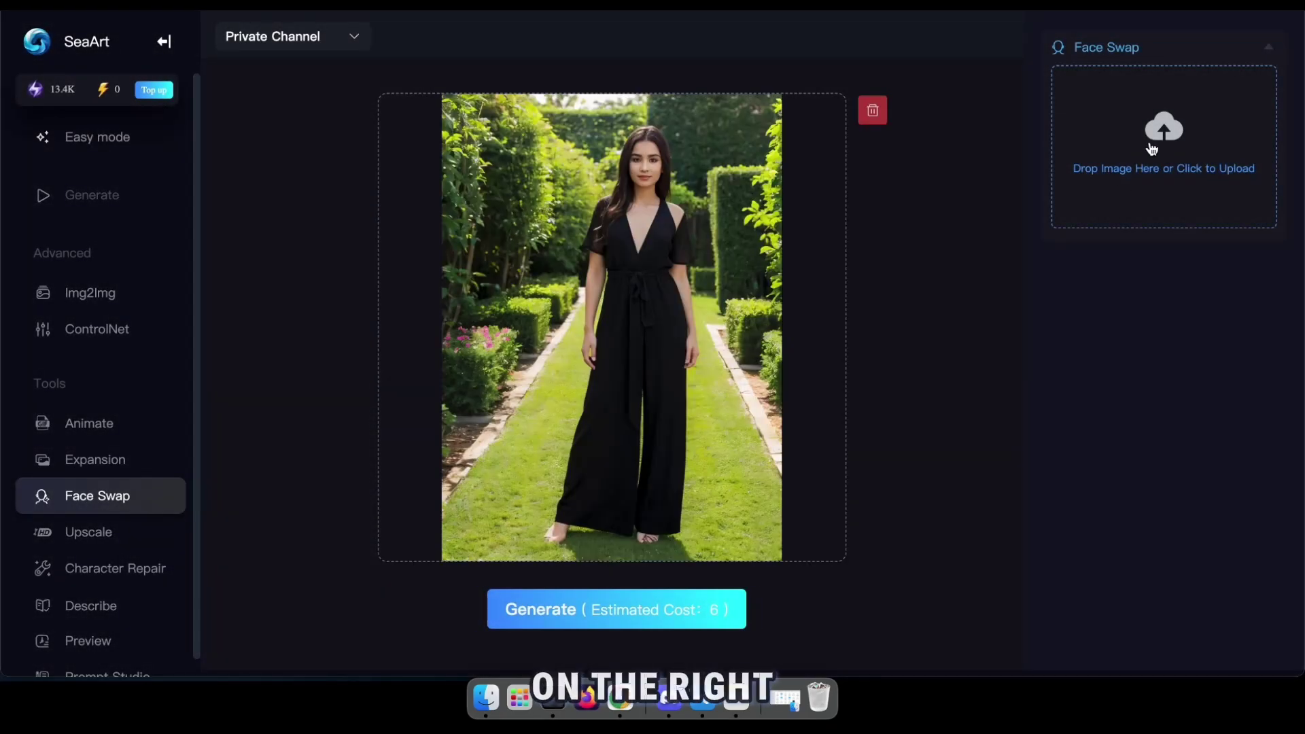
left_click(1123, 154)
double_click(336, 238)
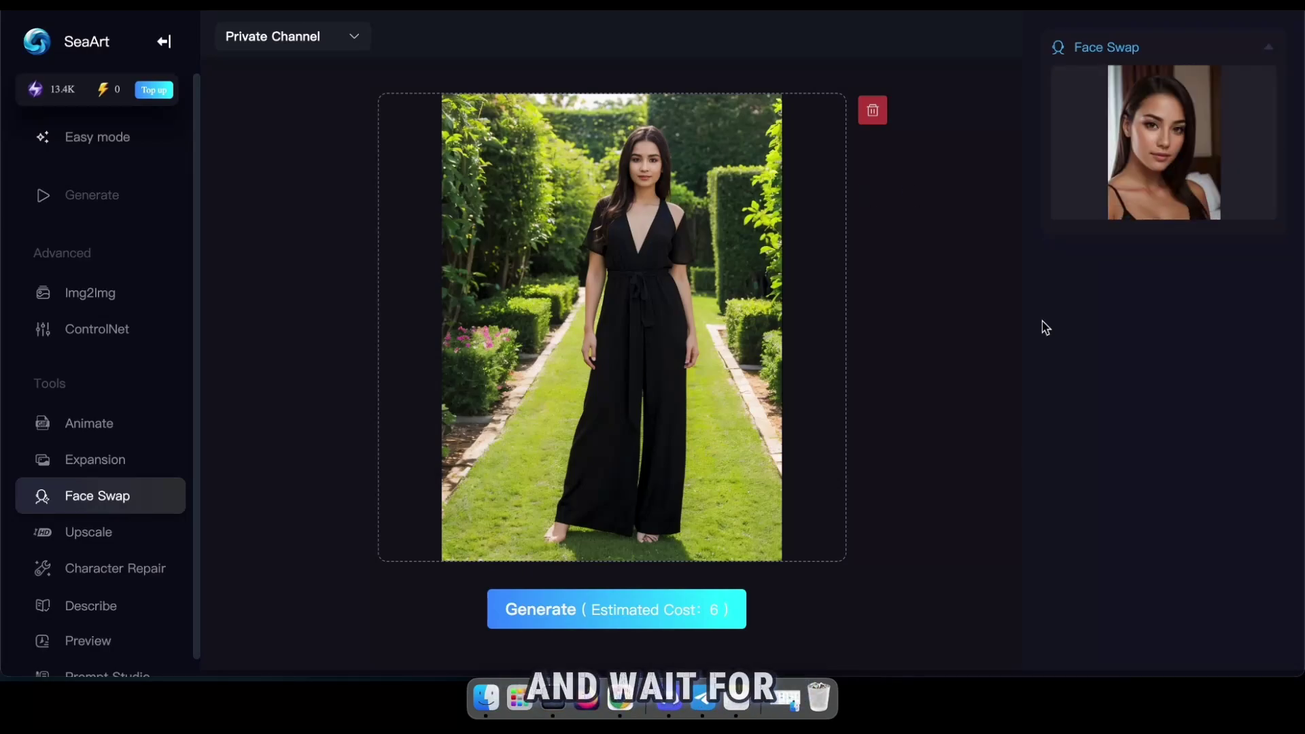
left_click(559, 617)
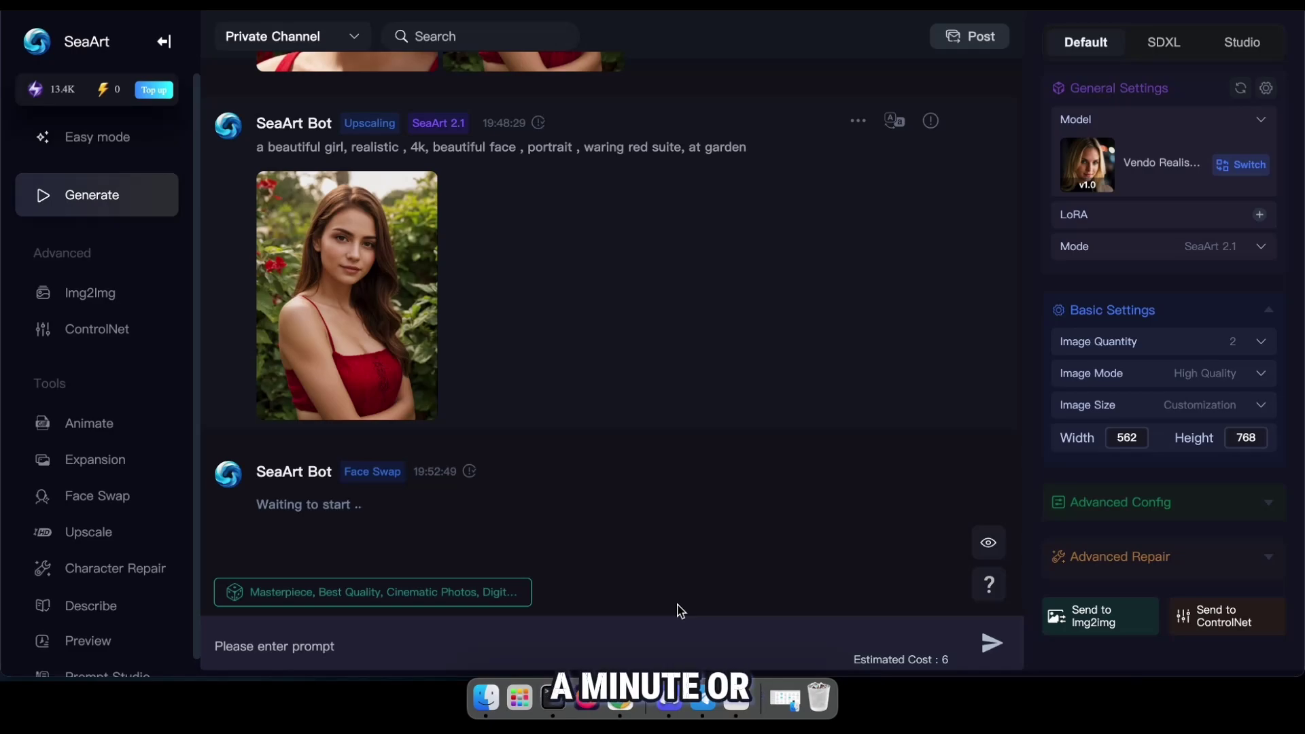
Generate another Face Swap that puts the "ai influencer.png" face on "photos for insta or fb3.png"
left_click(125, 495)
left_click(579, 305)
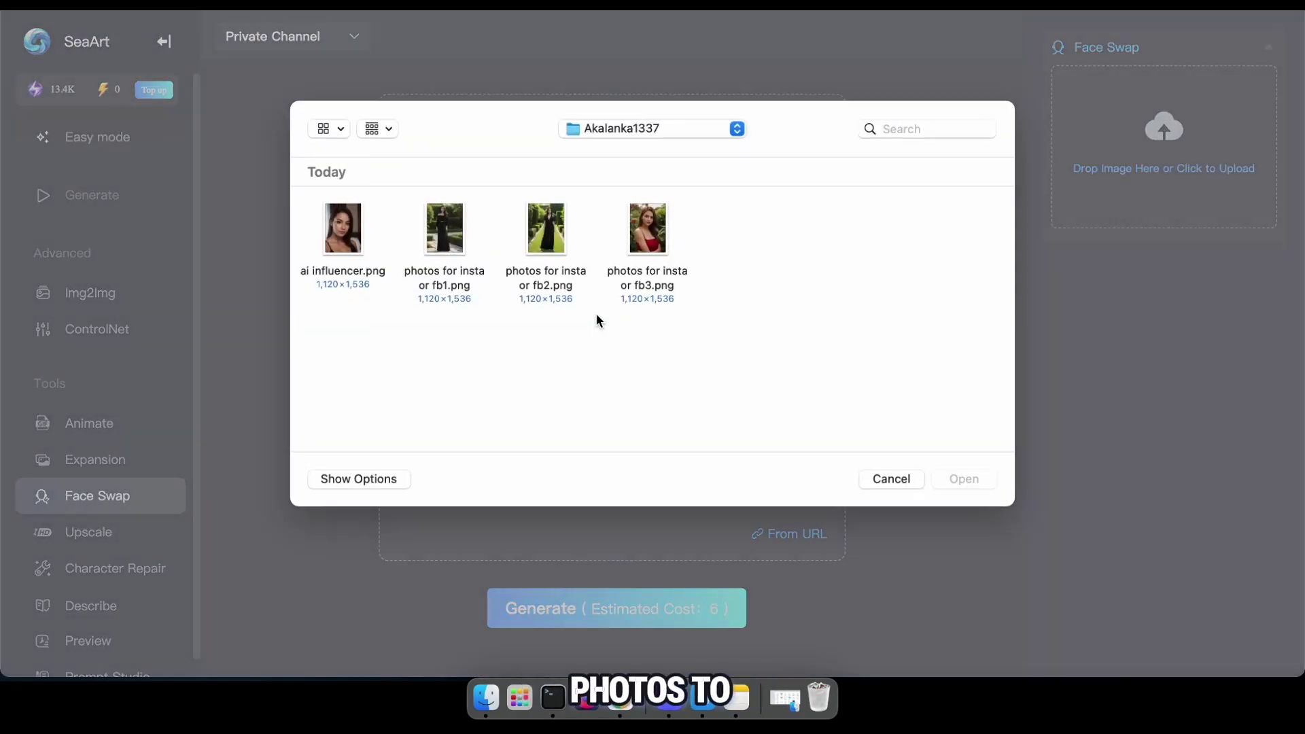
double_click(646, 243)
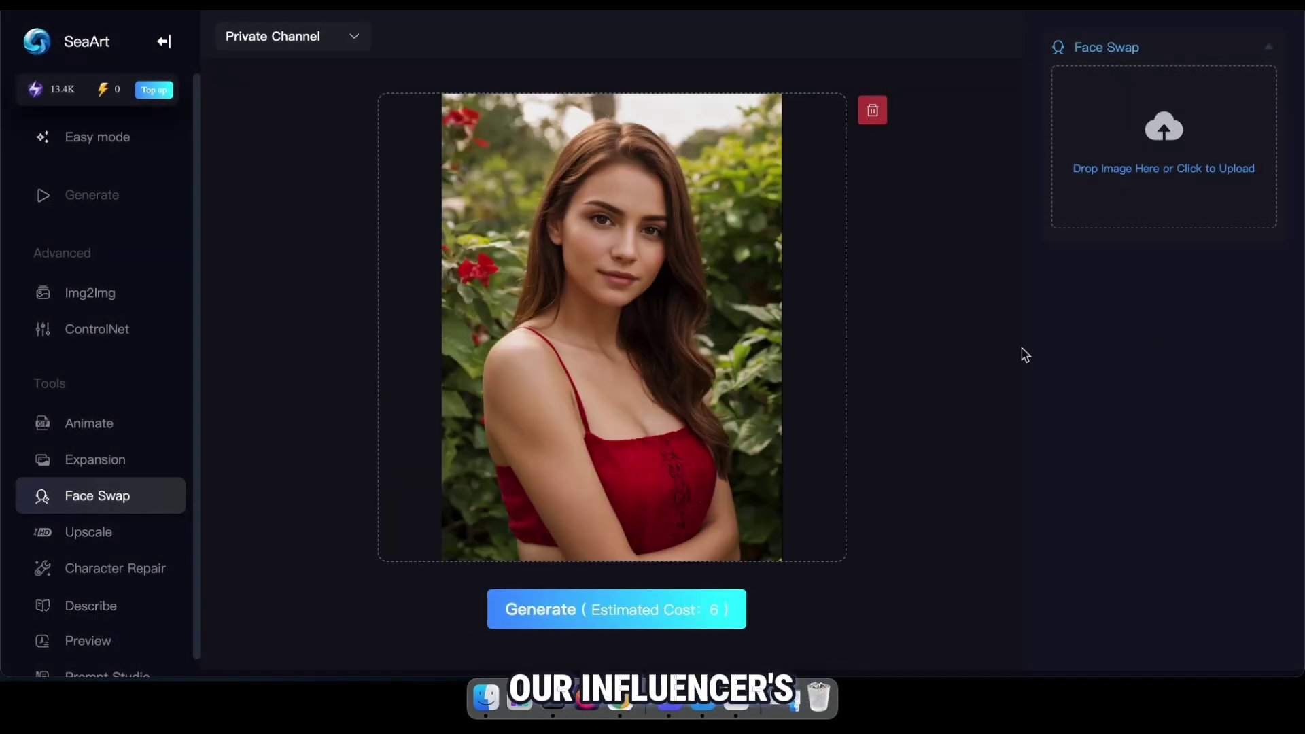
left_click(1187, 191)
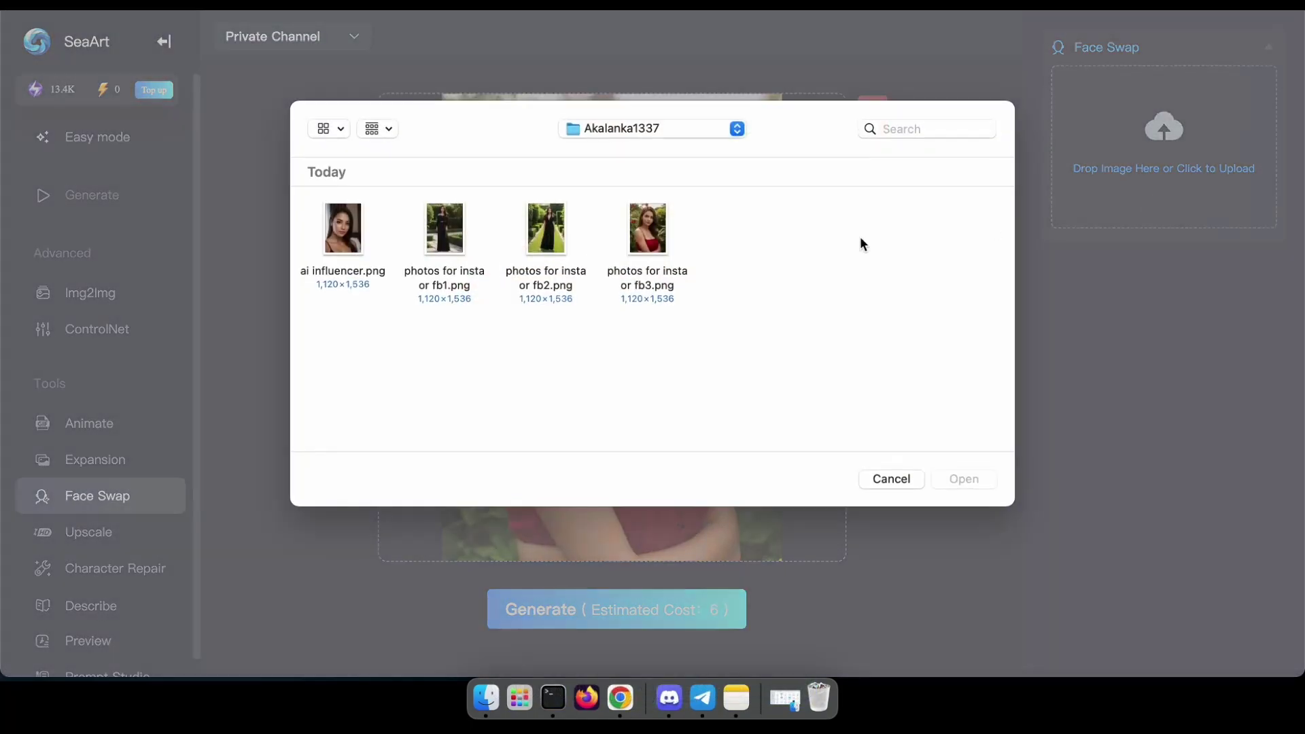
double_click(320, 239)
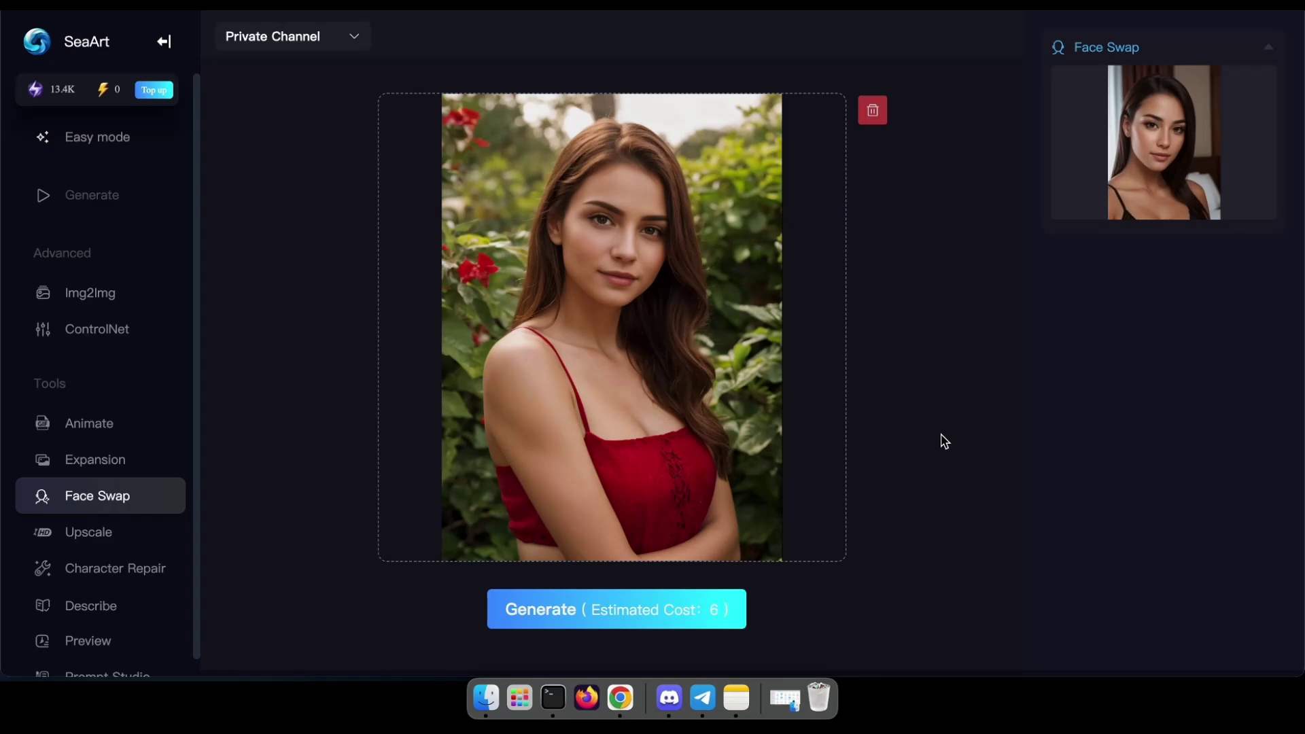
left_click(607, 616)
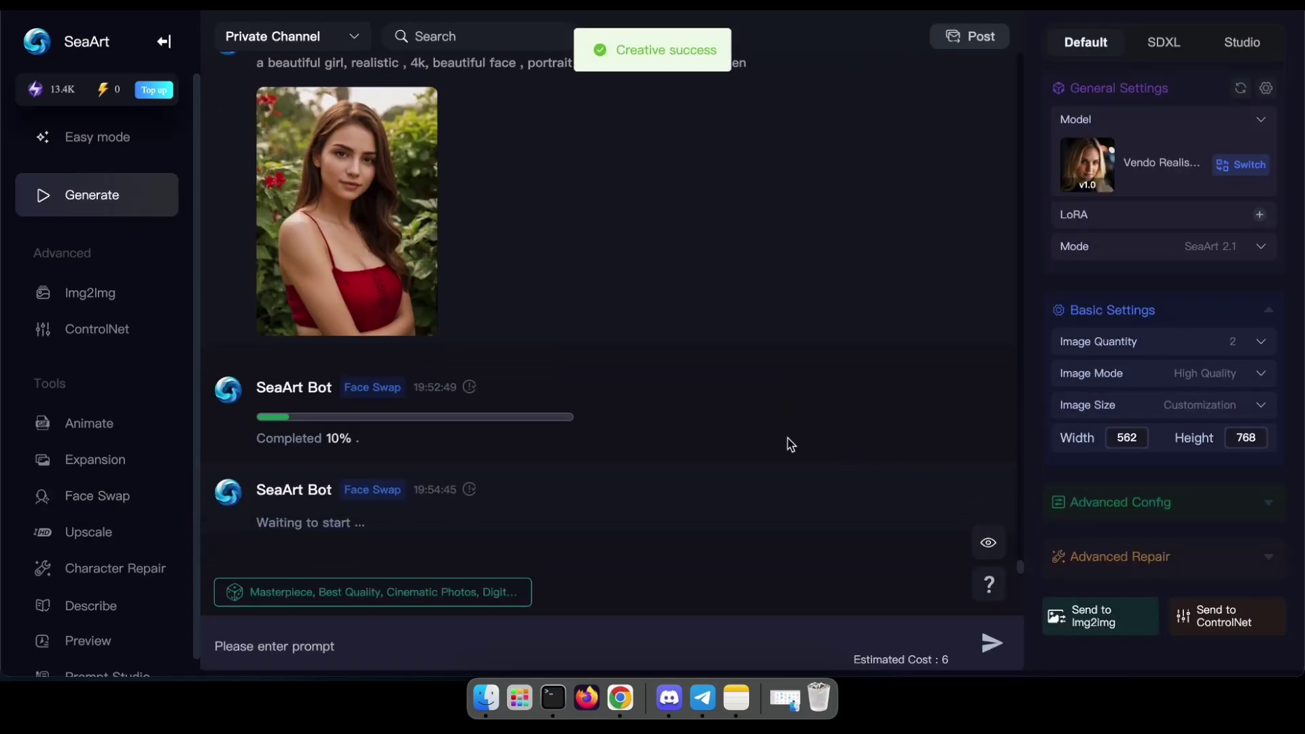
Generate a third Face Swap using "photos for insta or fb1.png" as the original and "ai influencer.png" as the face
left_click(95, 490)
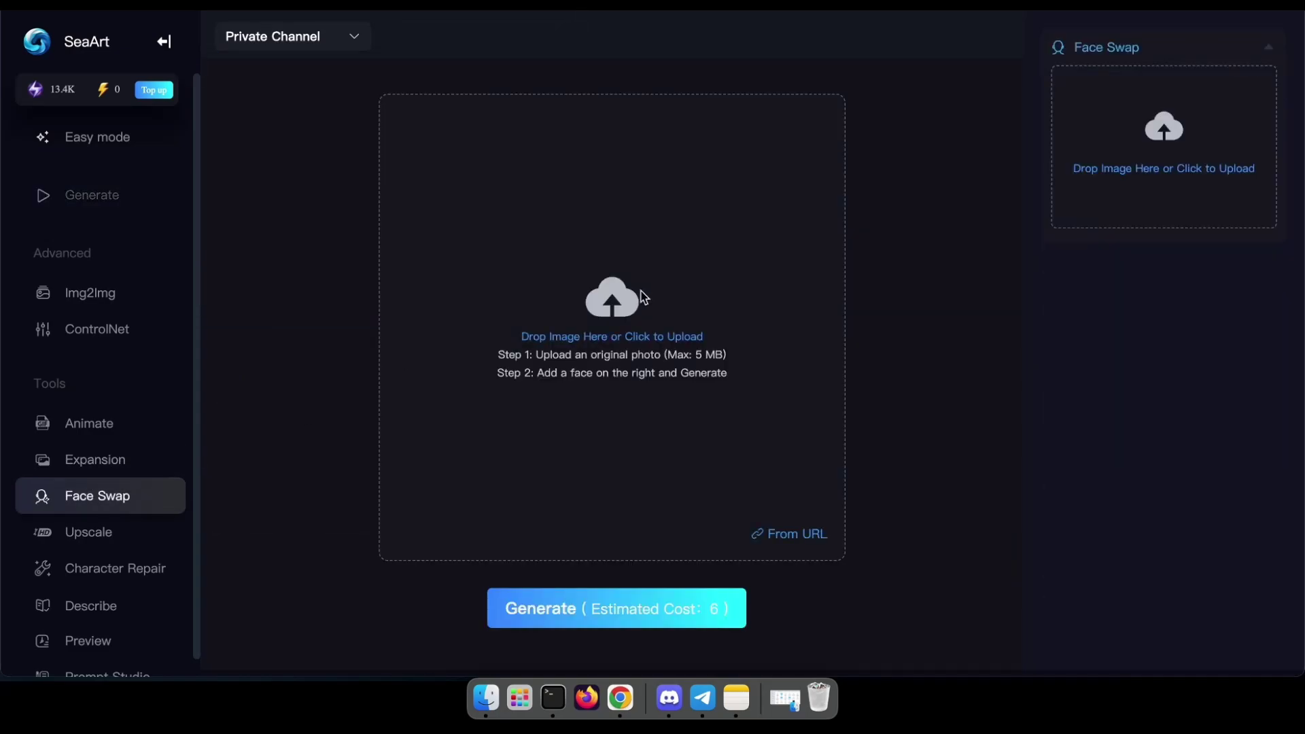
left_click(639, 297)
double_click(436, 231)
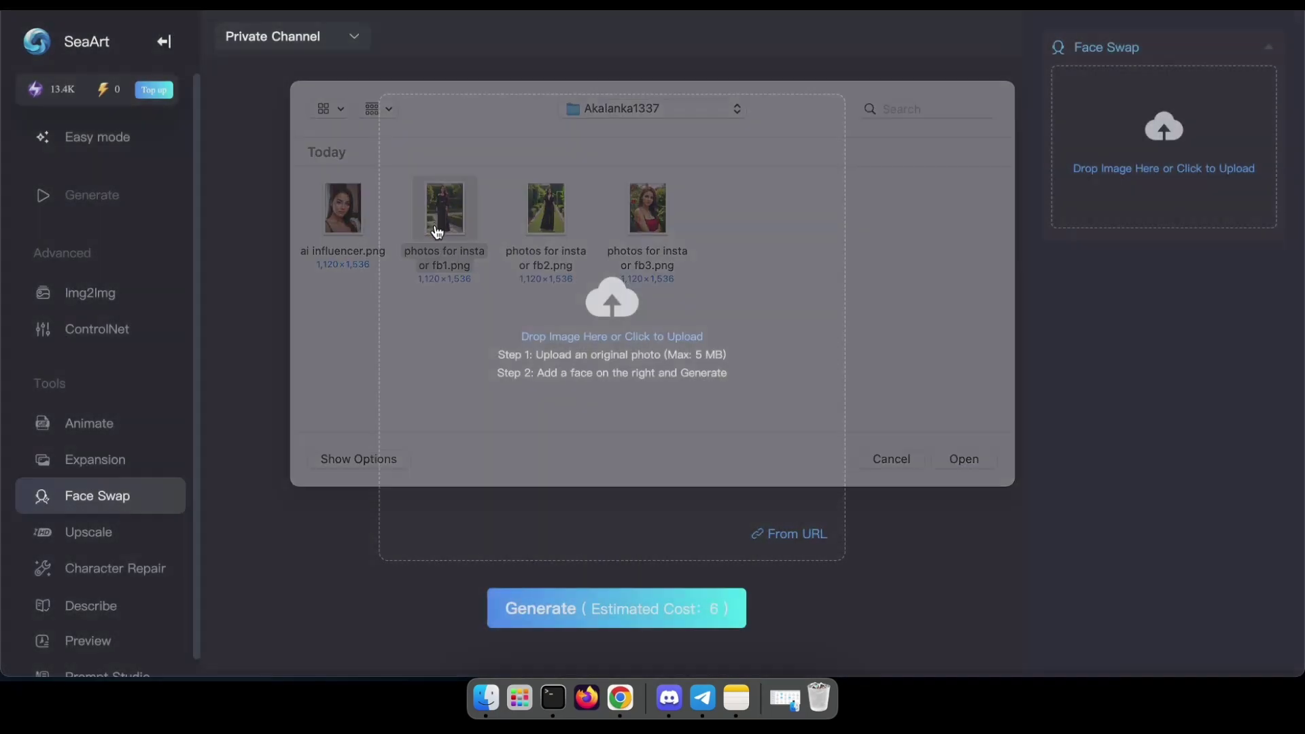
left_click(1156, 224)
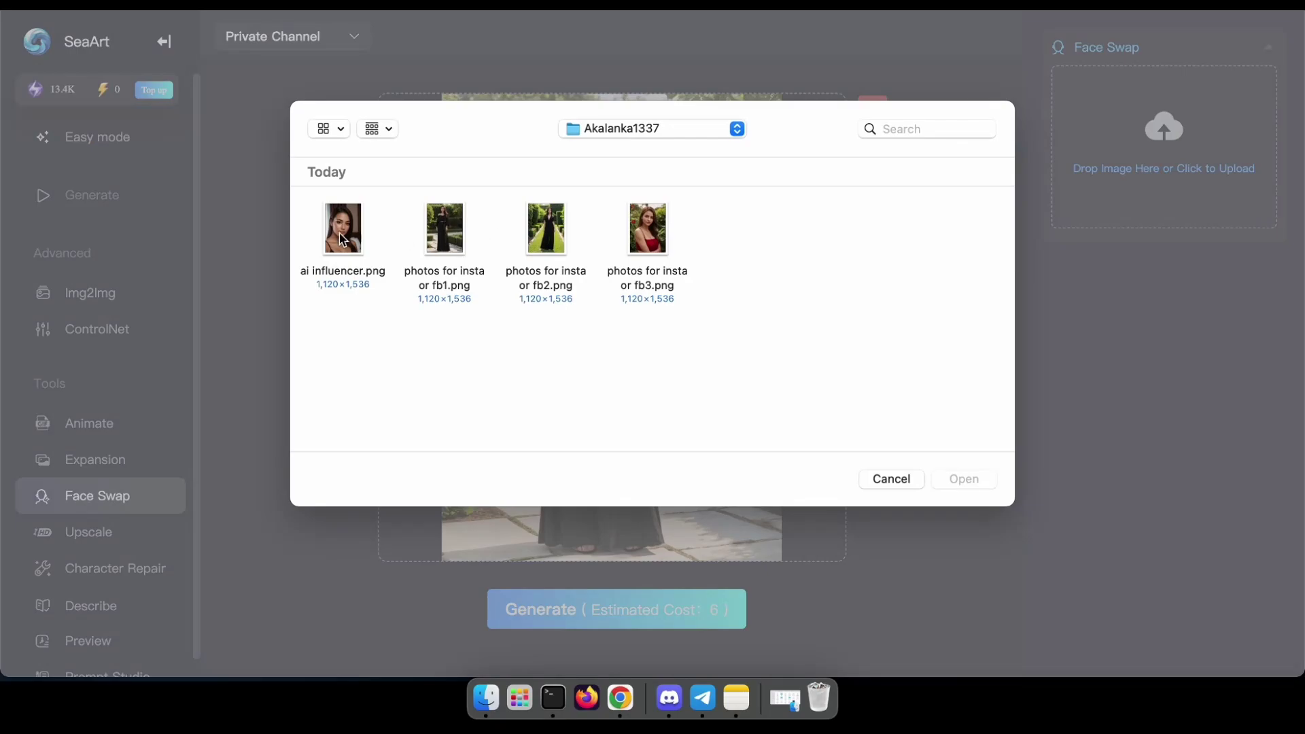
double_click(342, 240)
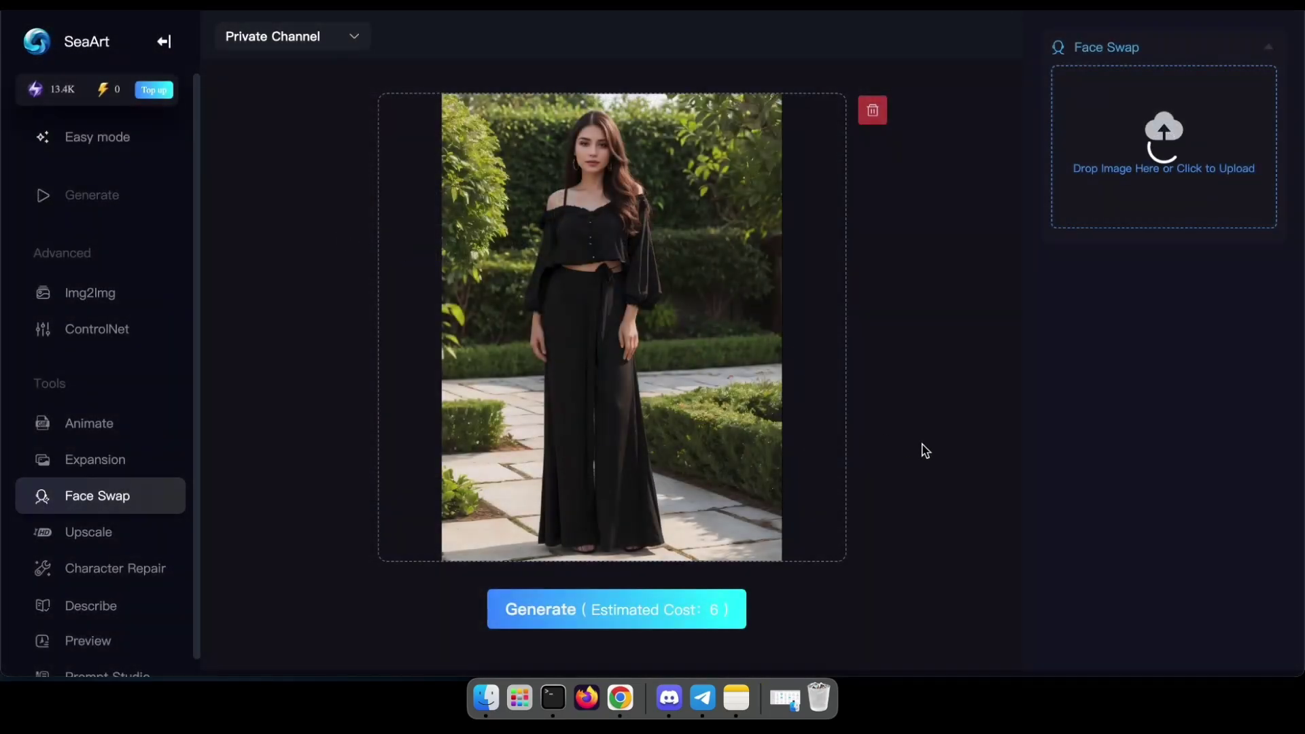
left_click(665, 629)
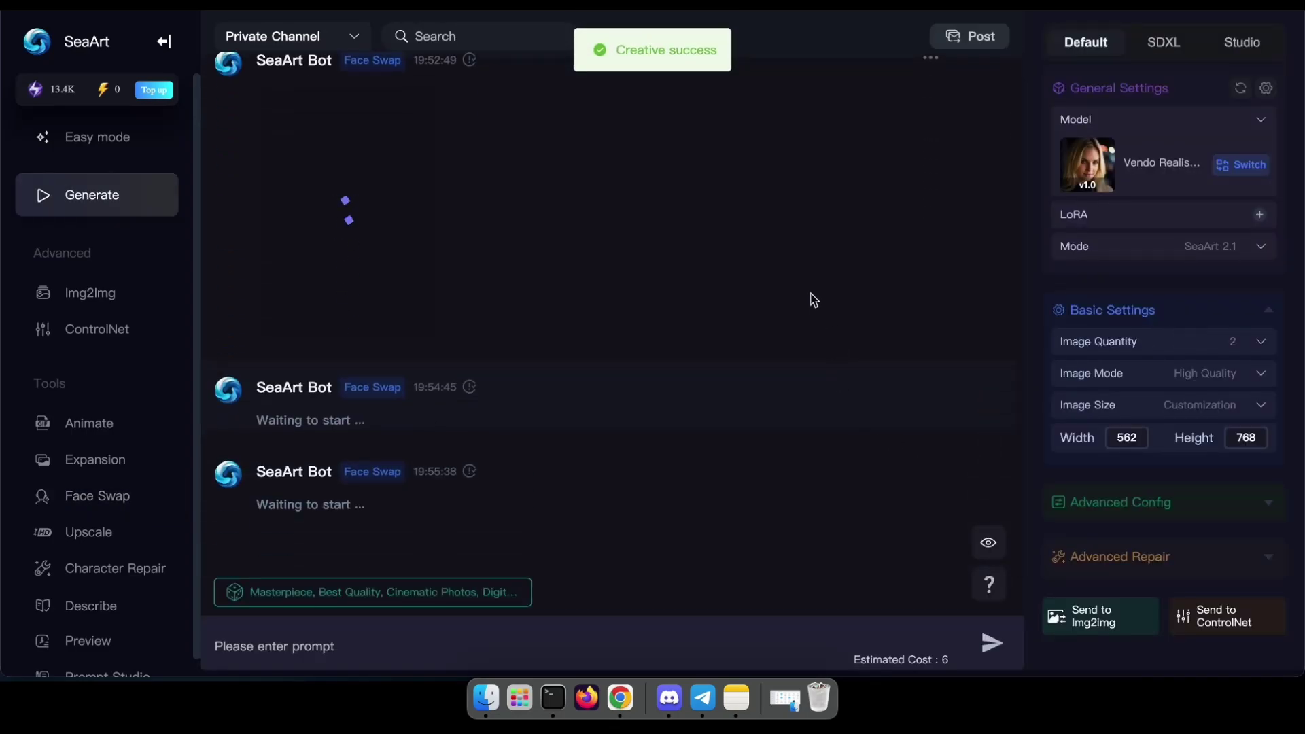
View the face-swapped jumpsuit and red-top images at full size and return to the results
left_click(367, 184)
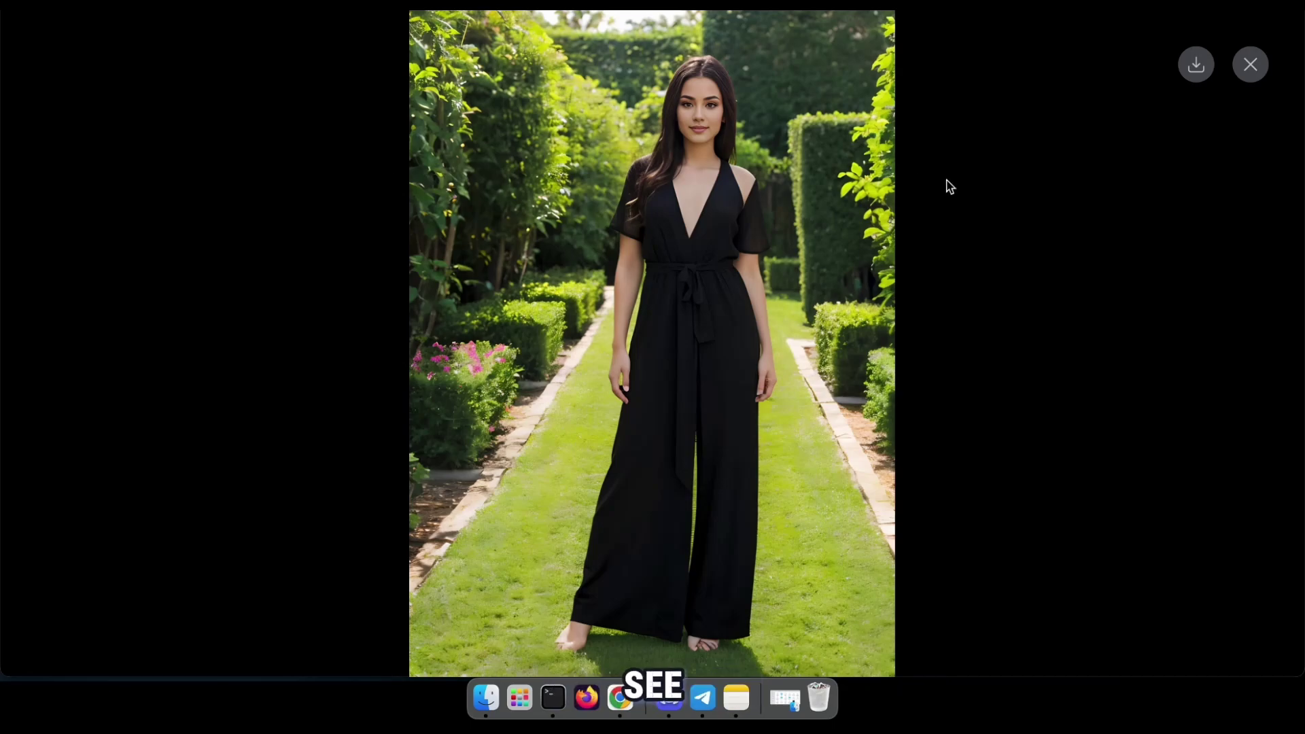
left_click(1251, 64)
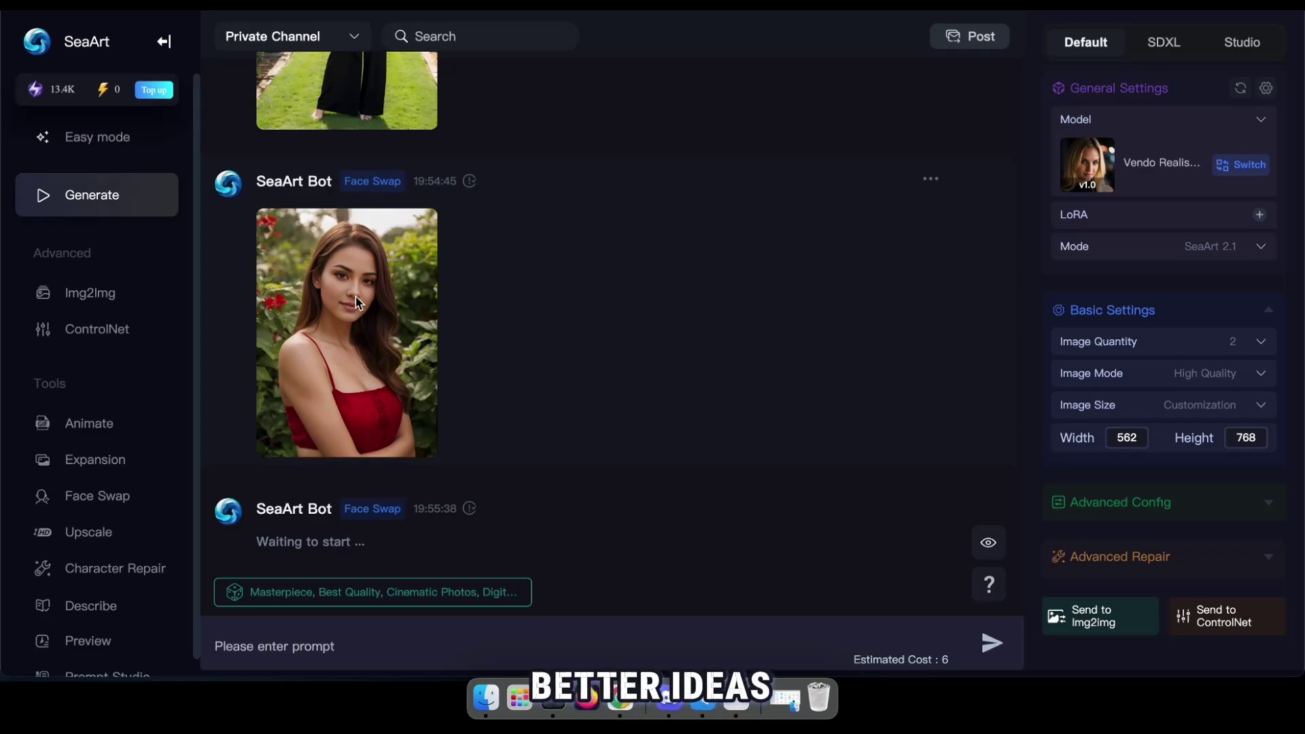
left_click(378, 297)
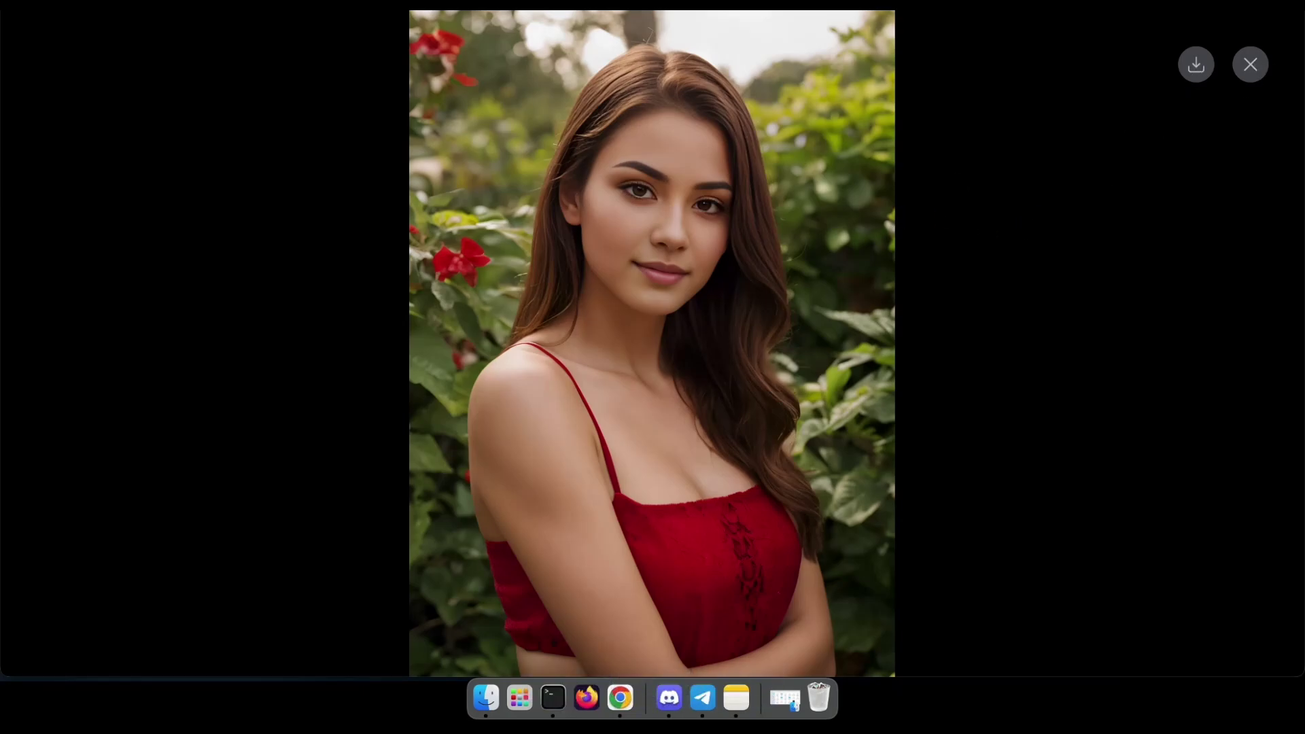
key("Escape")
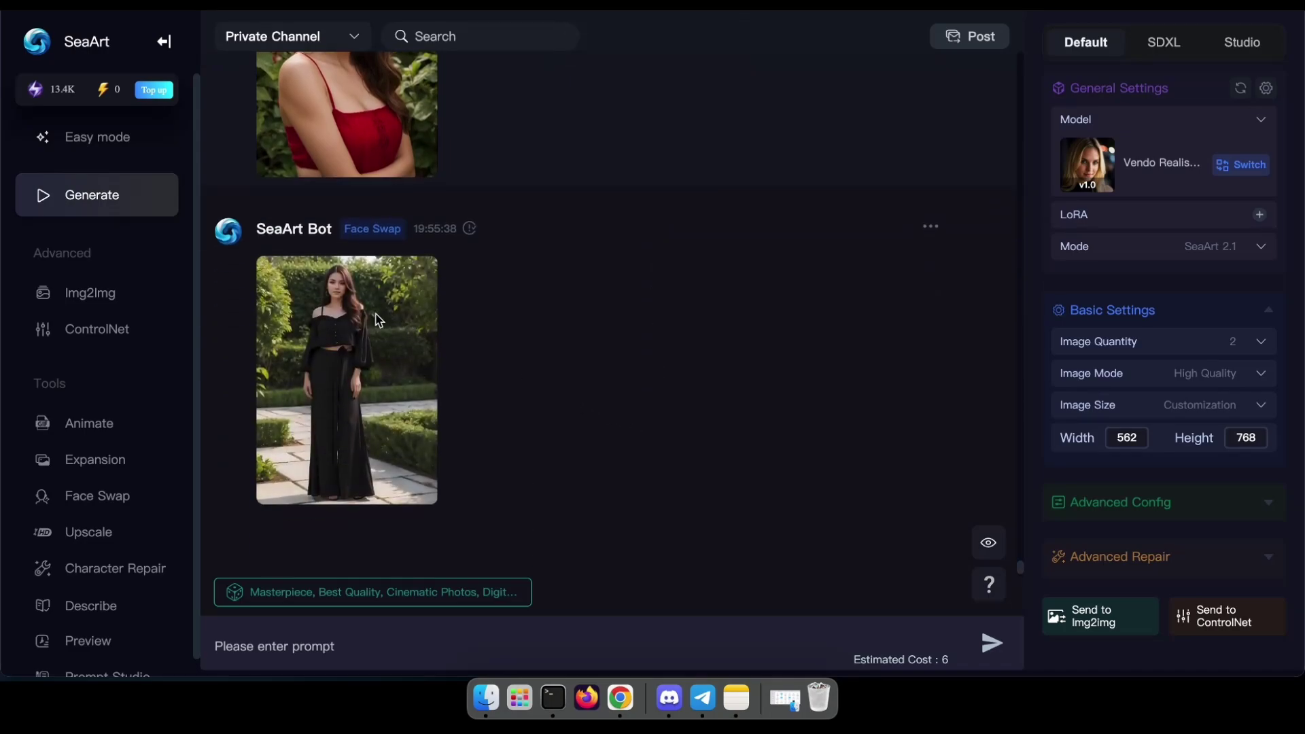
Open the face-swapped "done2.png" and compare it with the original "photos for insta or fb3.png"
left_click(378, 320)
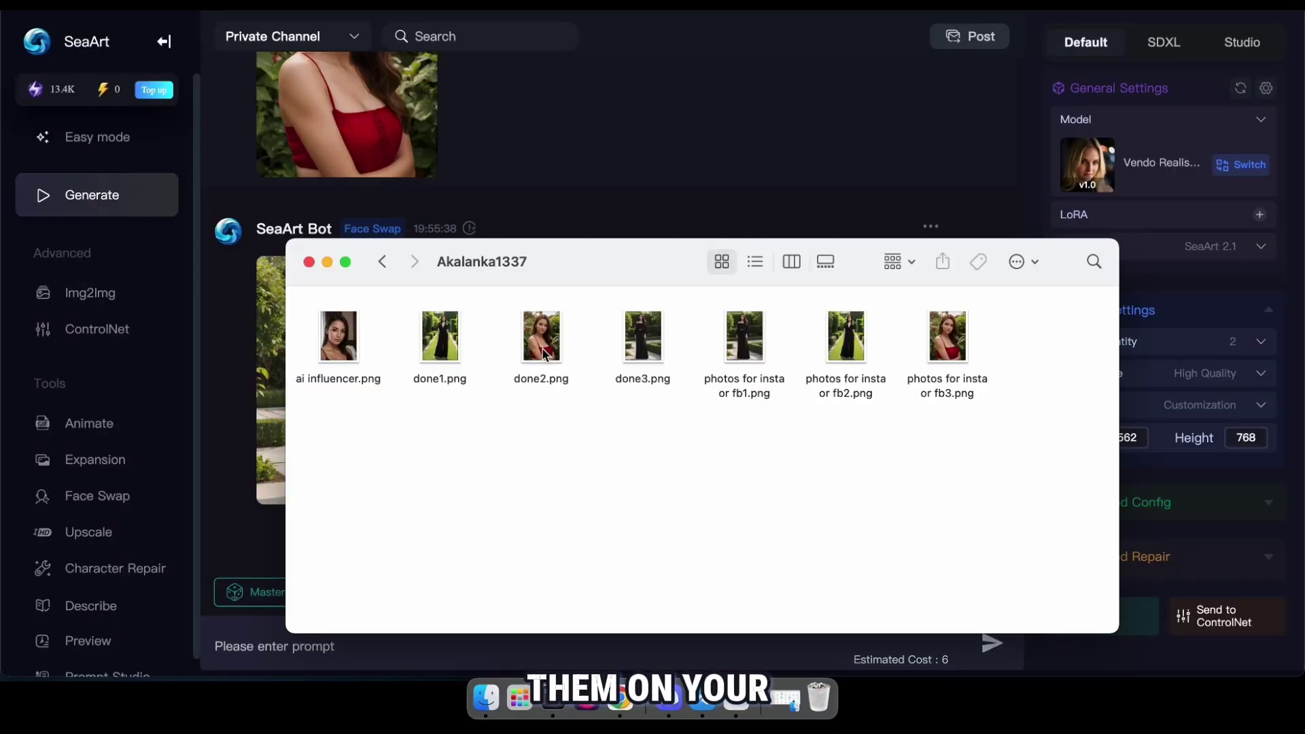
left_click(545, 354)
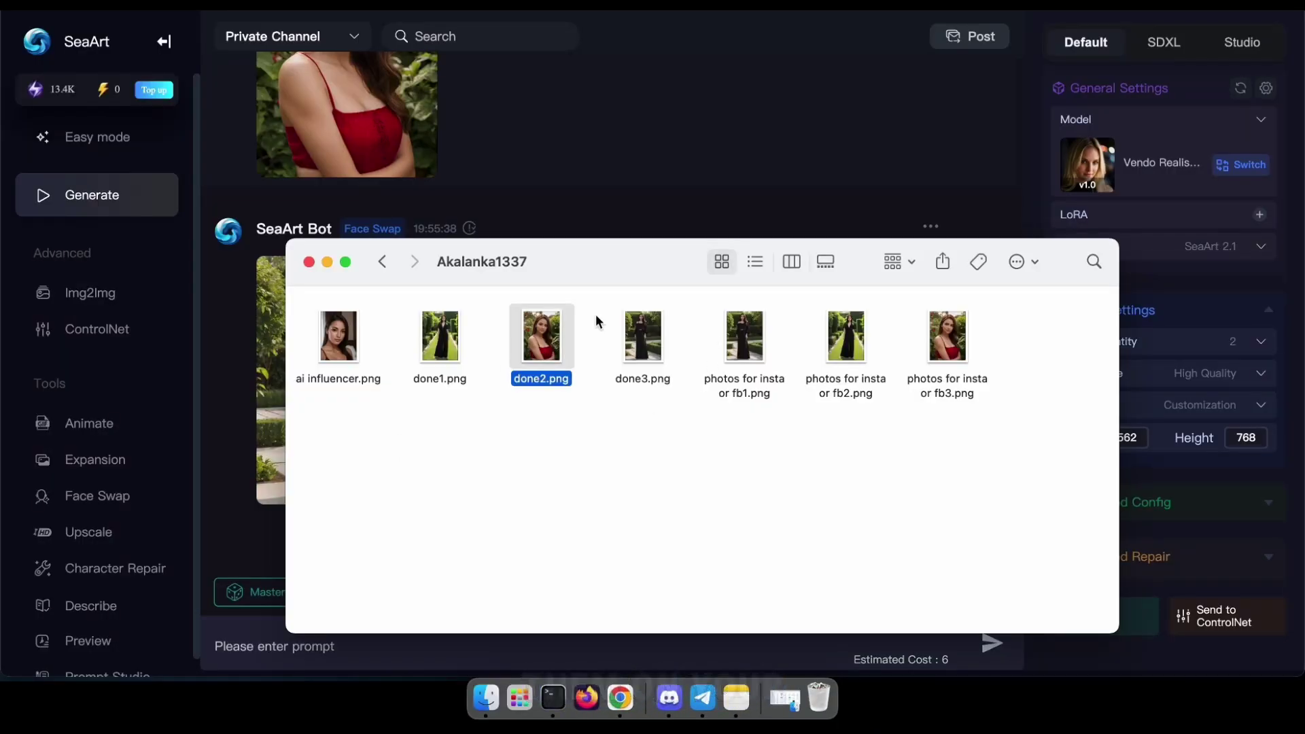
key("space")
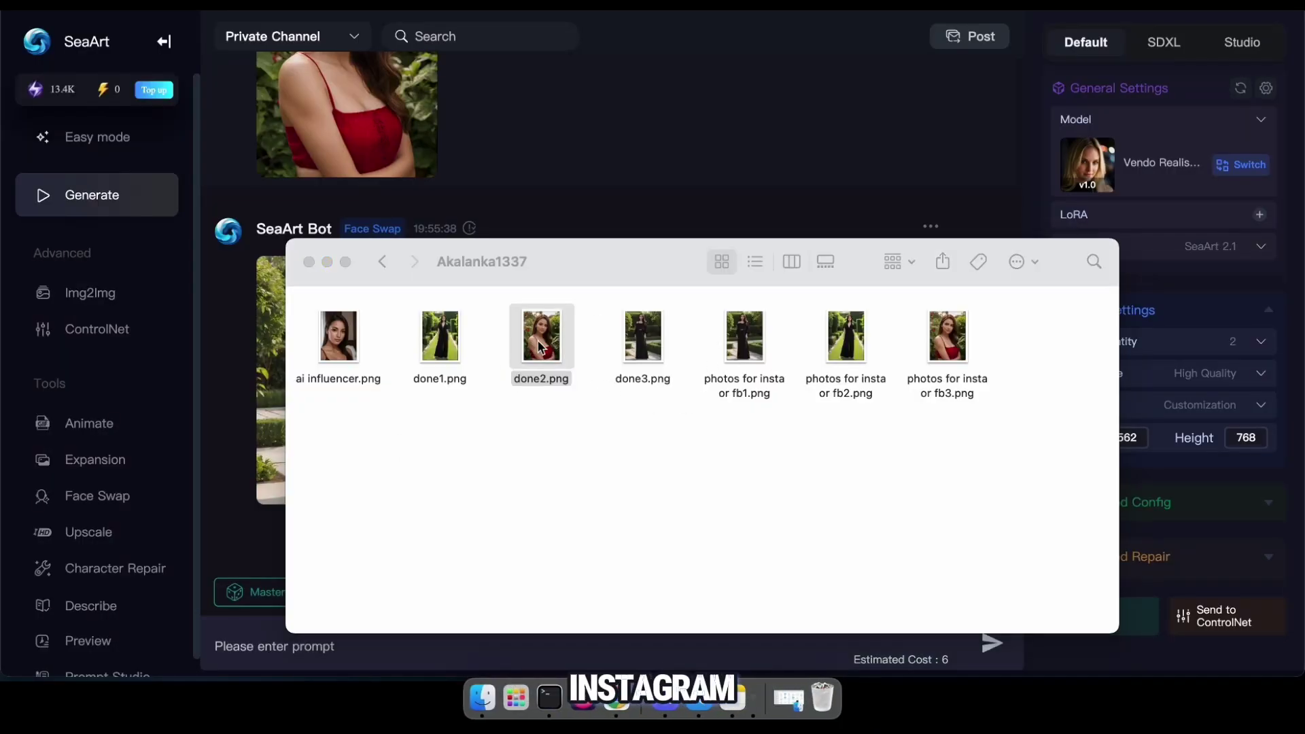
left_click(944, 349)
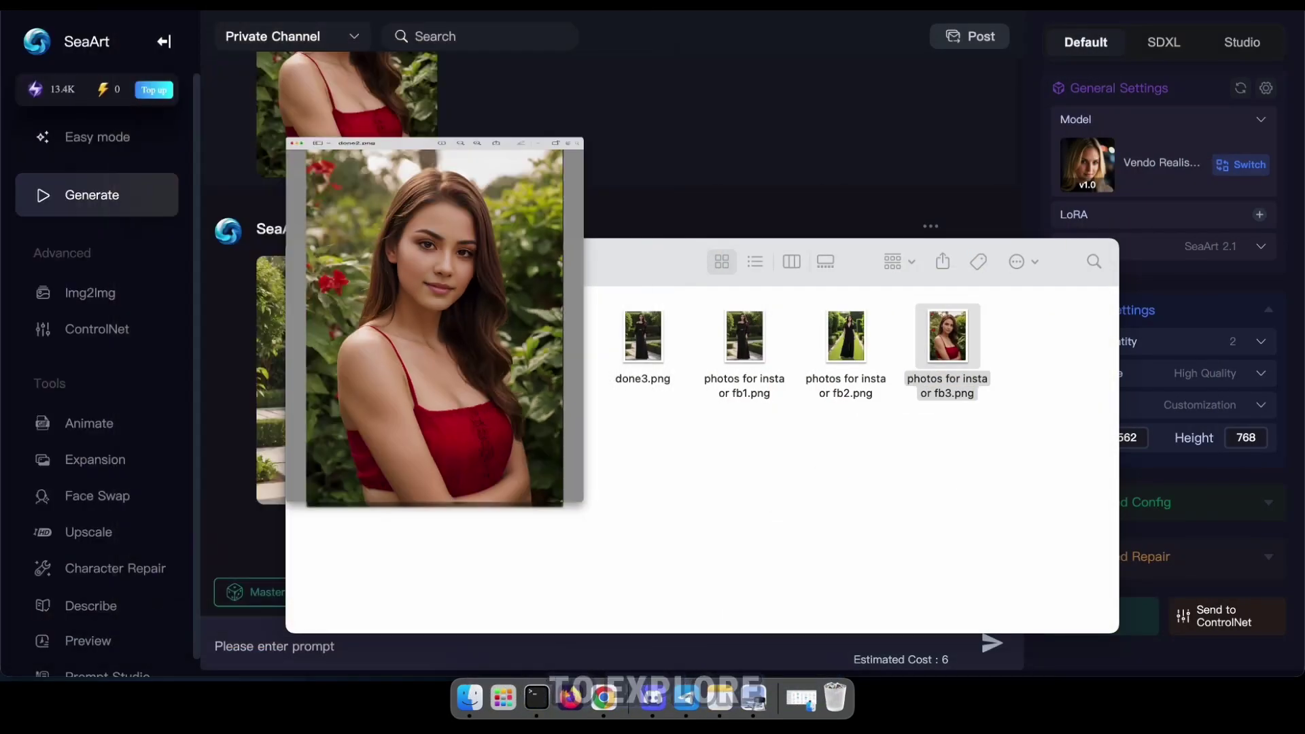
Compare the face-swapped "done3.png" side by side with the original "photos for insta or fb1.png" and close both previews
left_click(658, 335)
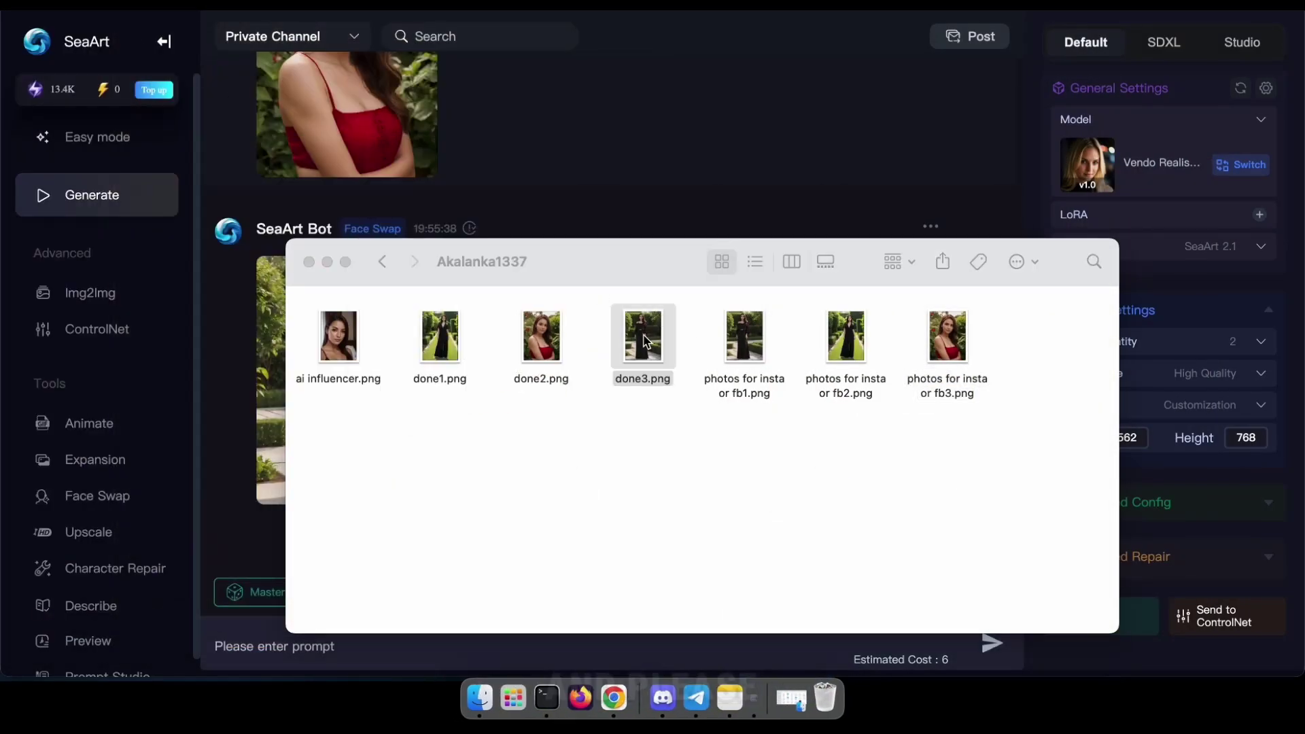
key("space")
key("space")
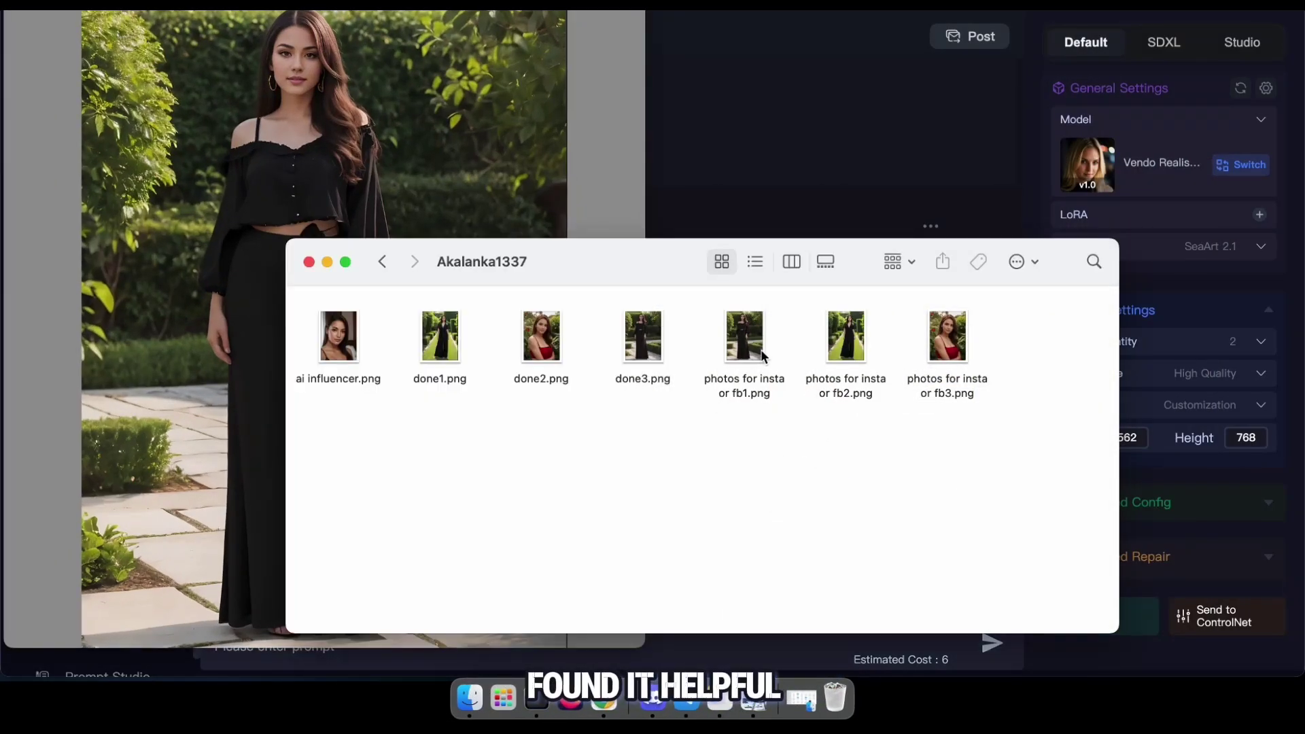
left_click(760, 350)
key("space")
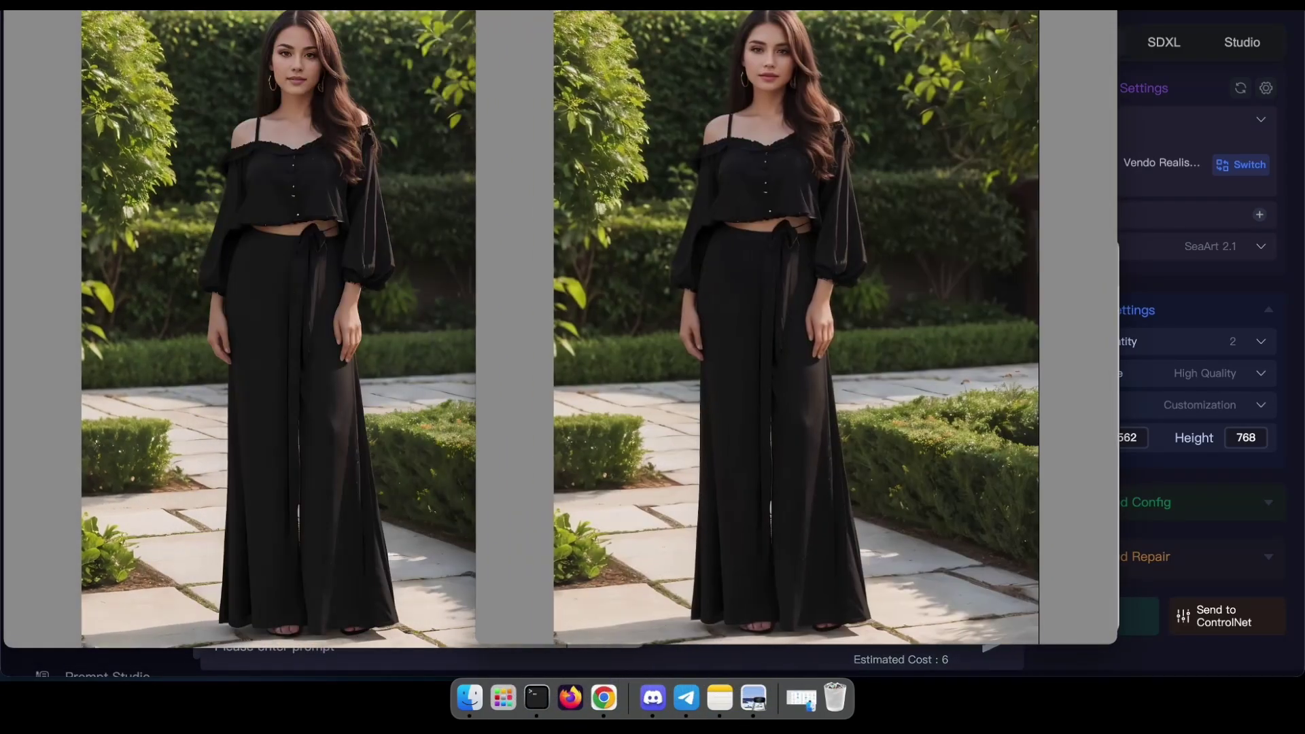
key("space")
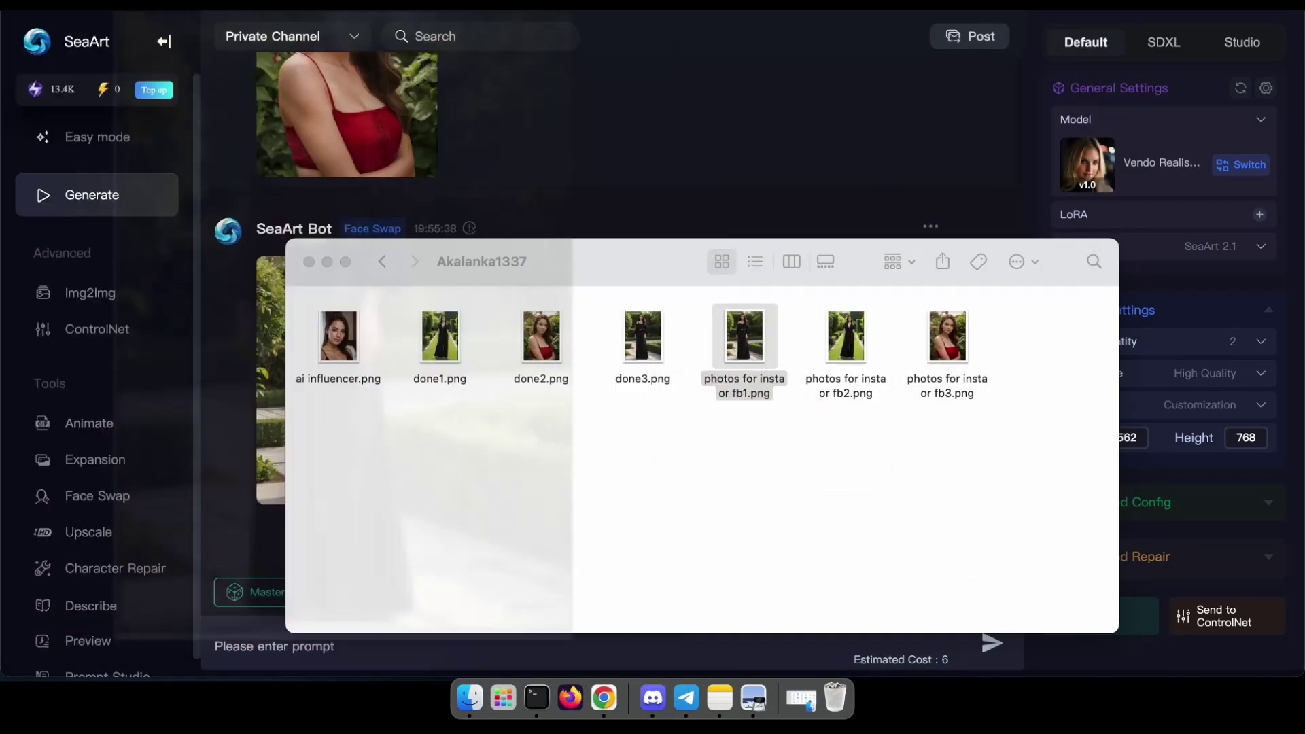
Compare the face-swapped "done1.png" side by side with the original "photos for insta or fb2.png" and close both previews
left_click(442, 355)
left_click(442, 355)
key("space")
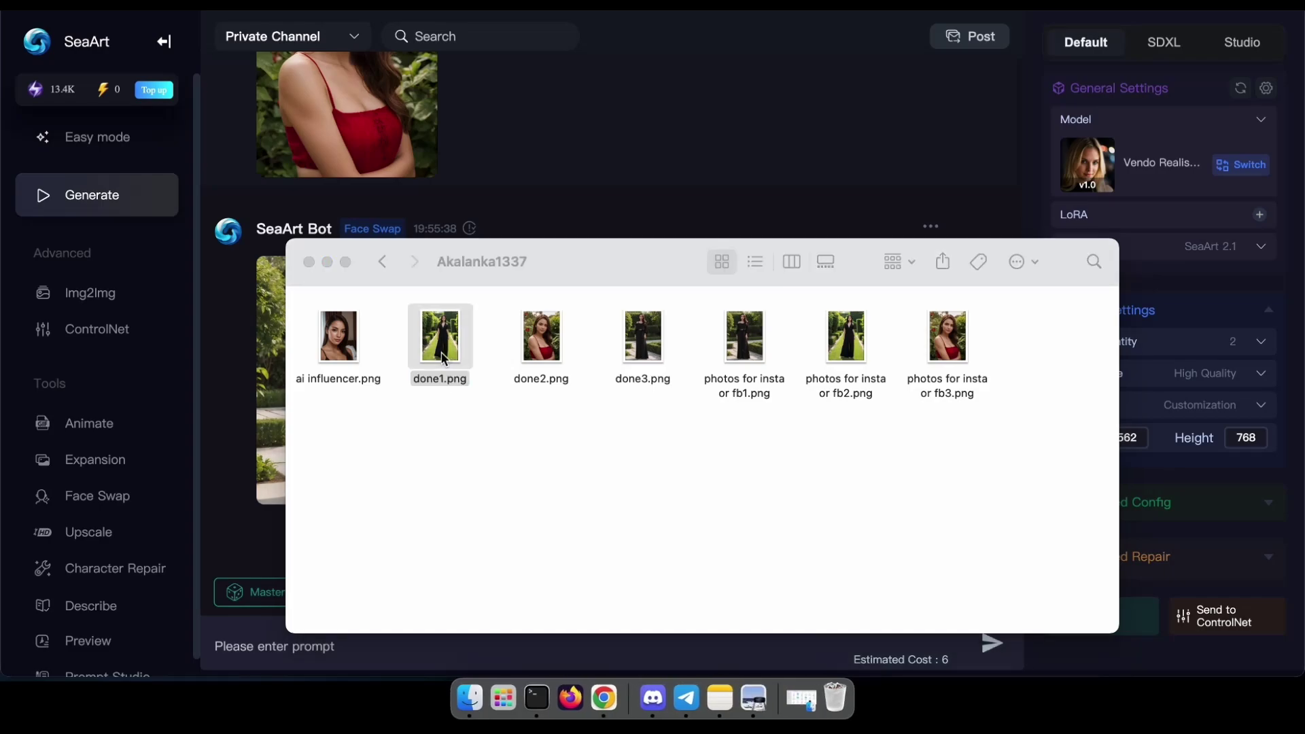
left_click(701, 425)
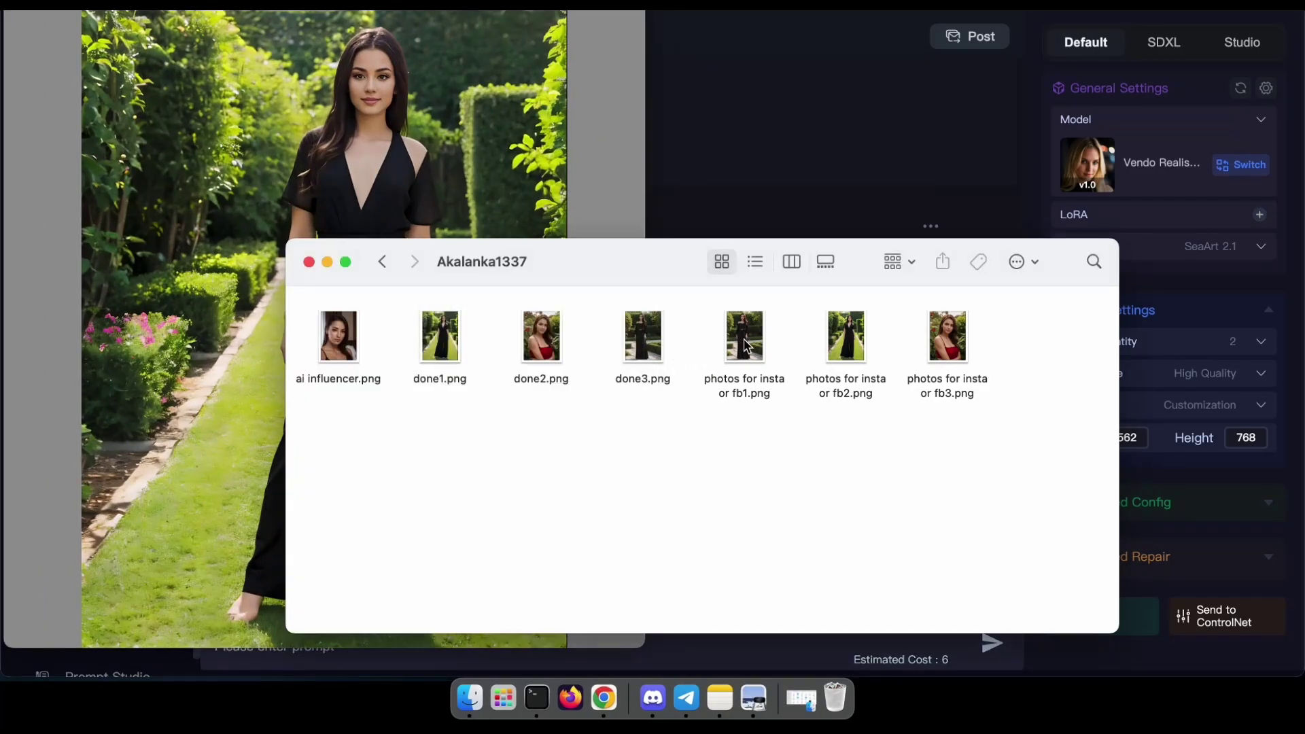
left_click(843, 343)
key("space")
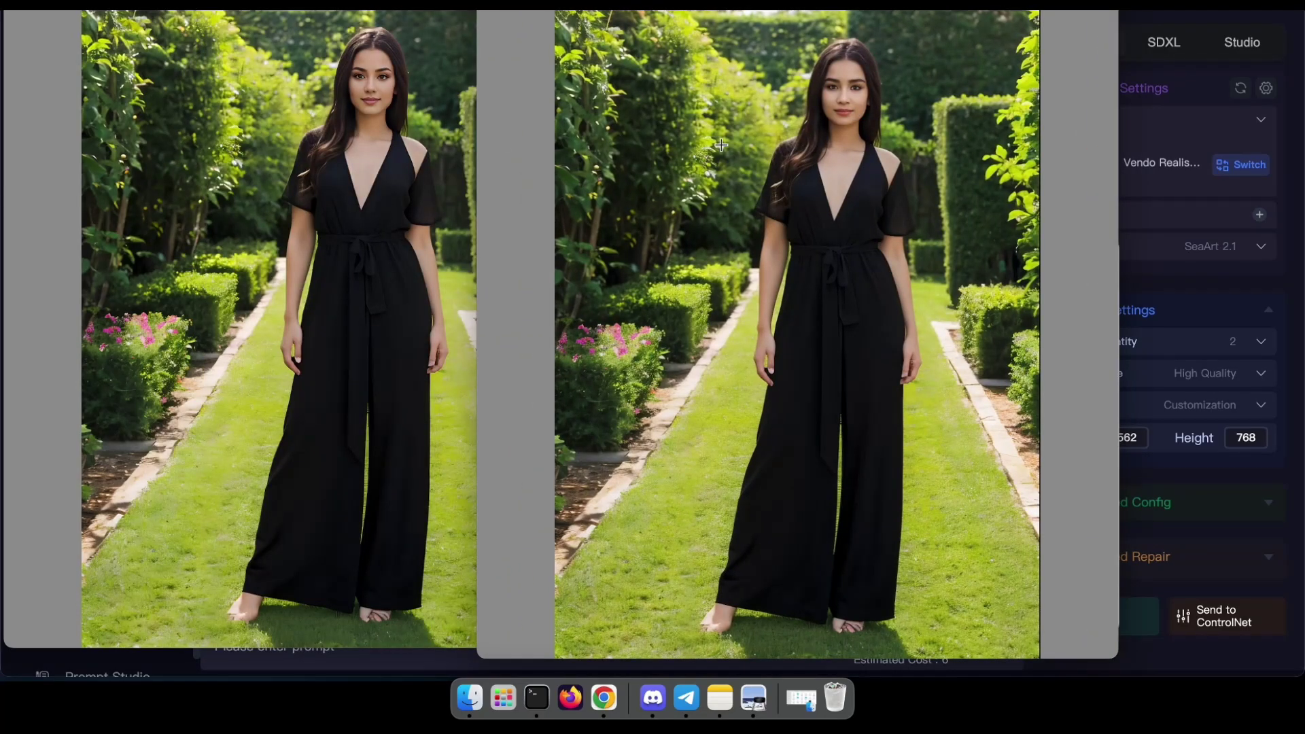
key("space")
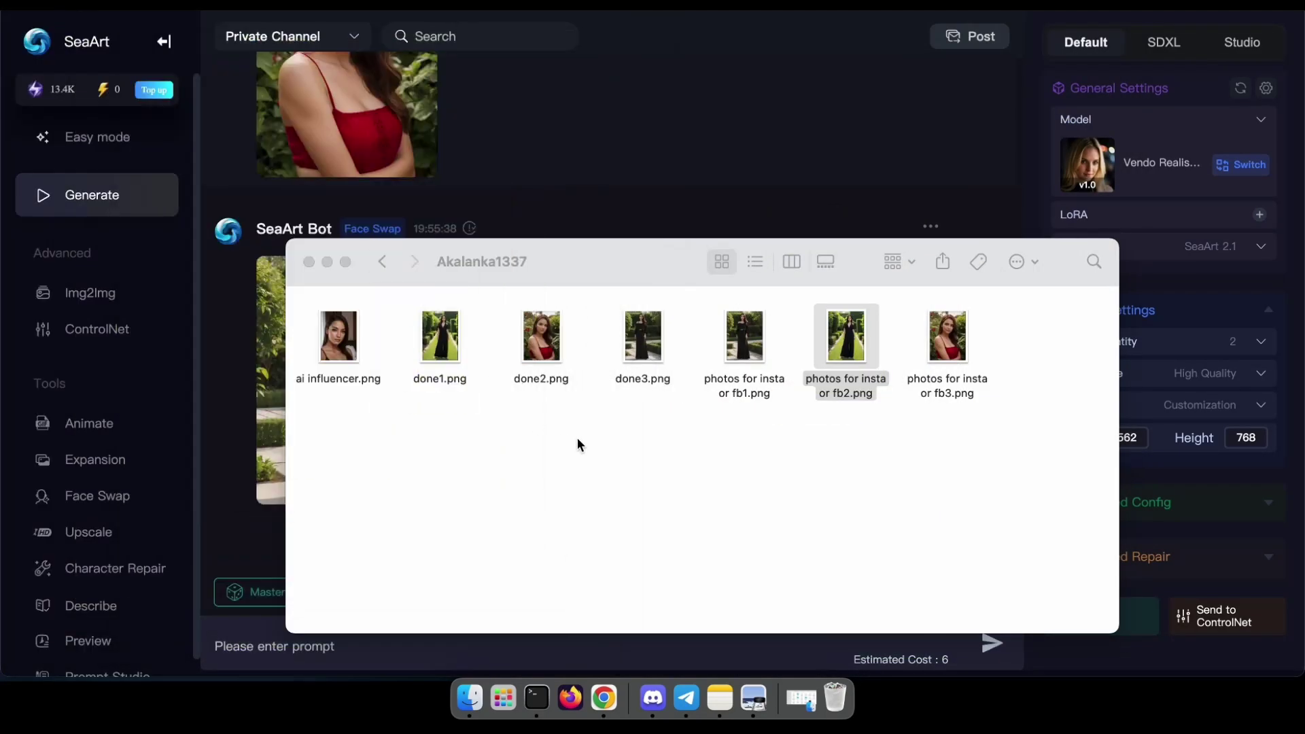
left_click(592, 422)
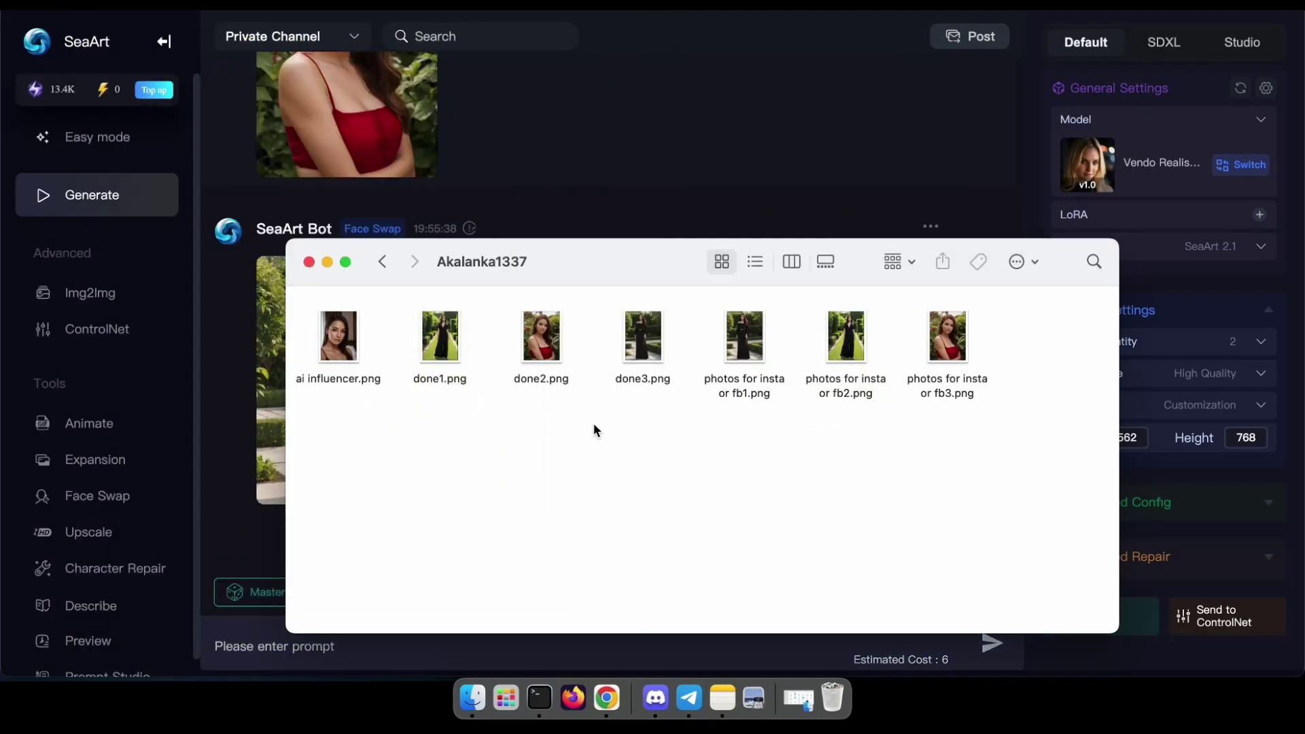
left_click(615, 166)
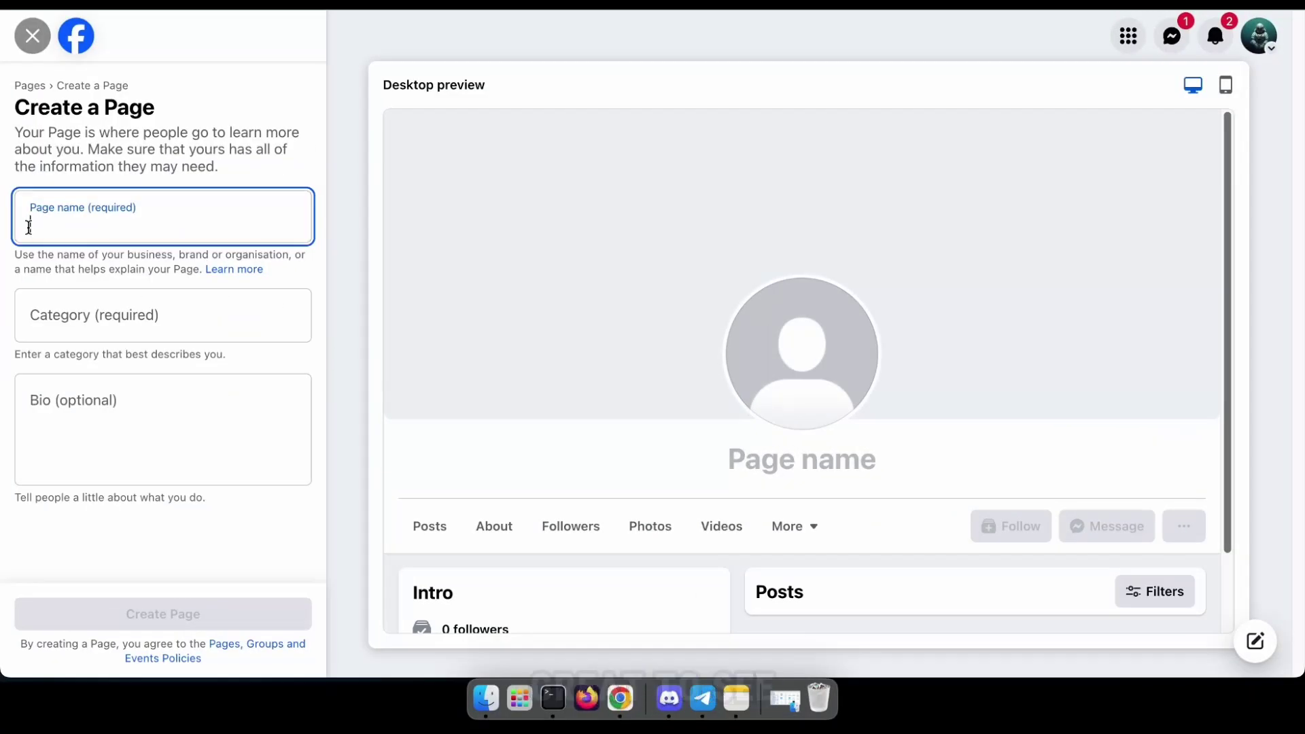
Enter the influencer's name as the name of the new Facebook Page
left_click_drag(11, 117, 169, 113)
left_click(170, 125)
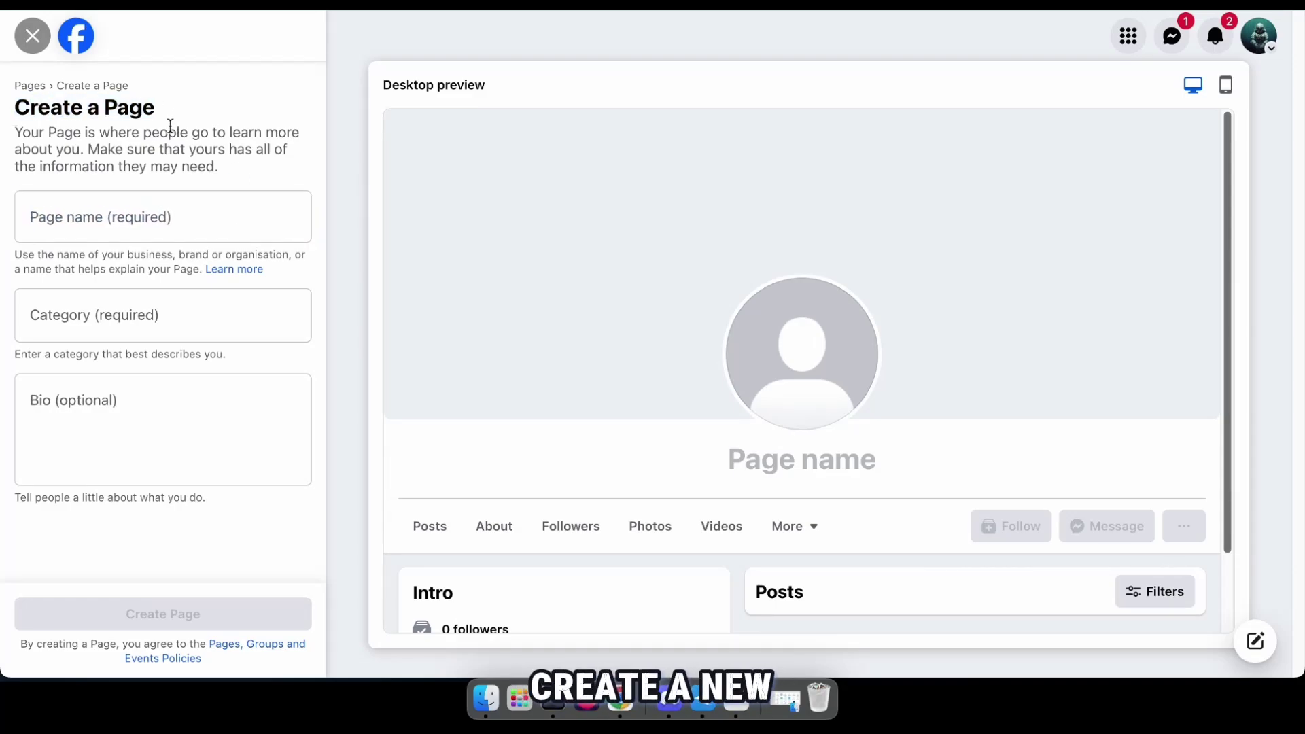
left_click(89, 213)
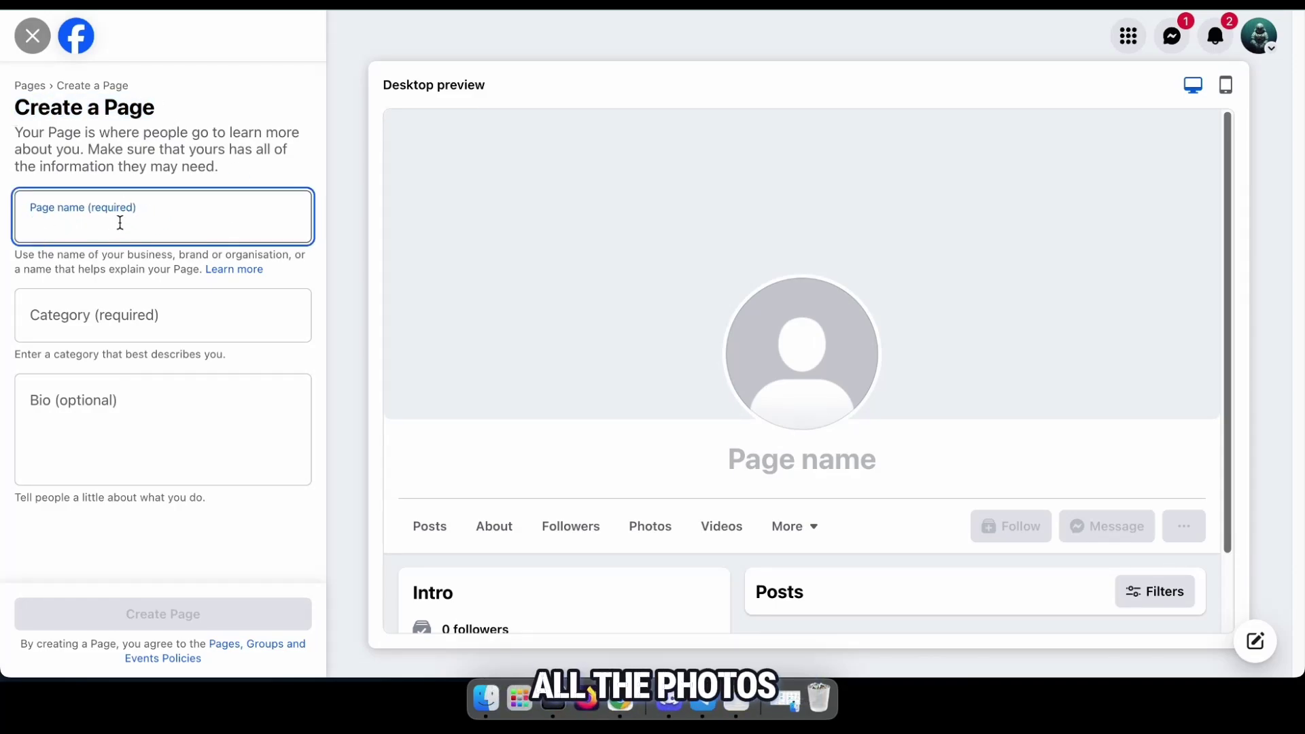
type("Nova Skye")
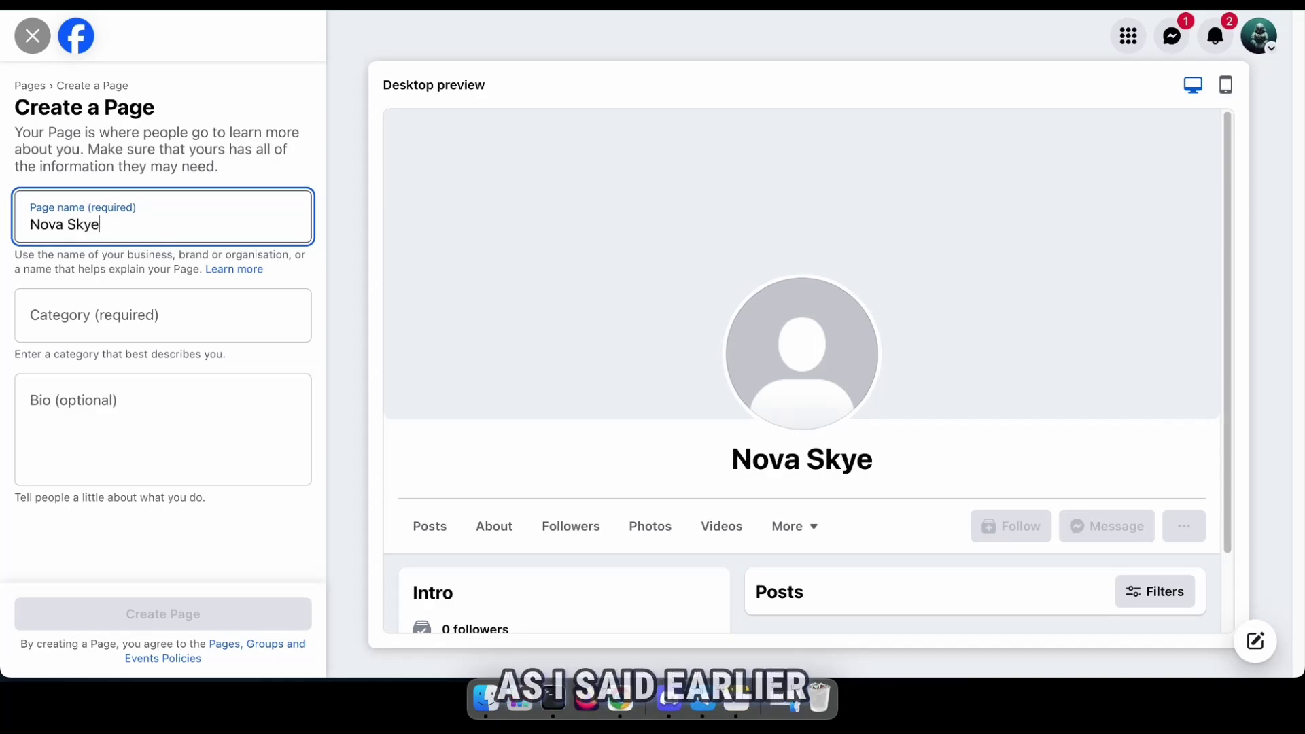
Assign the Fashion model and Fitness model categories and create the Page
left_click(82, 312)
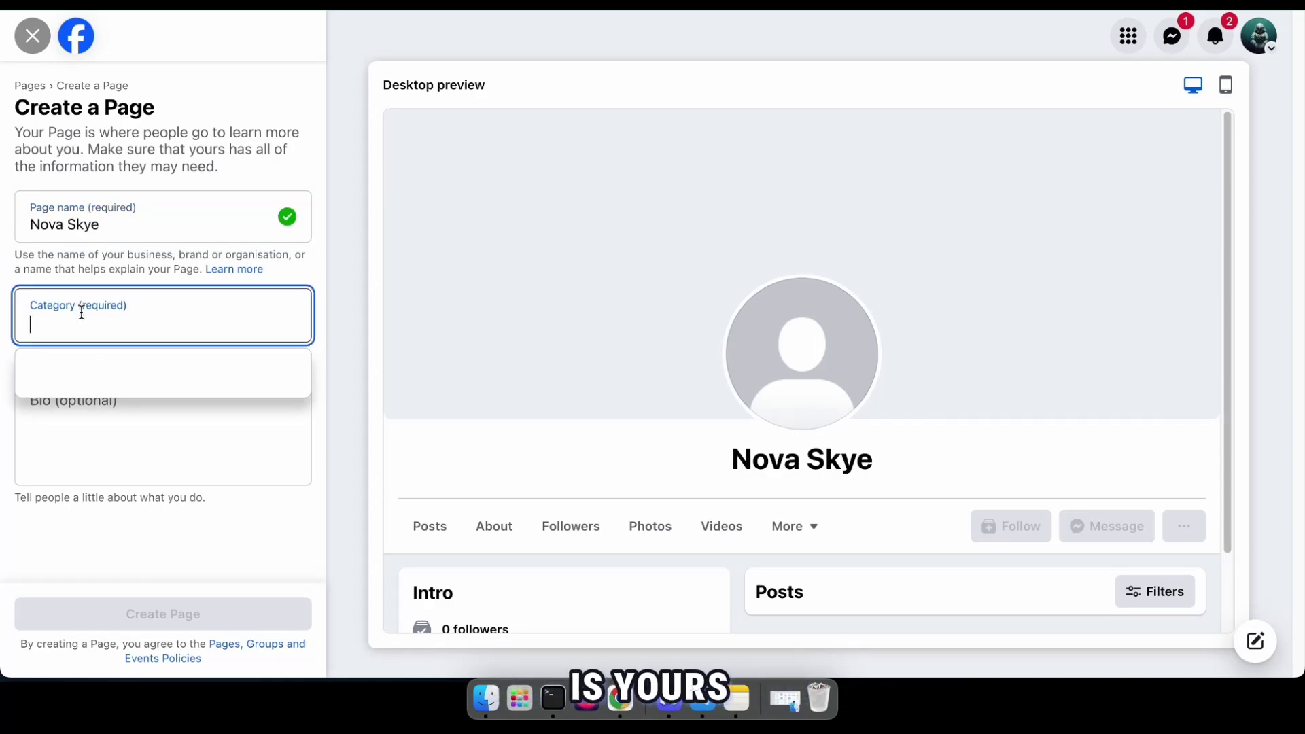
type("model")
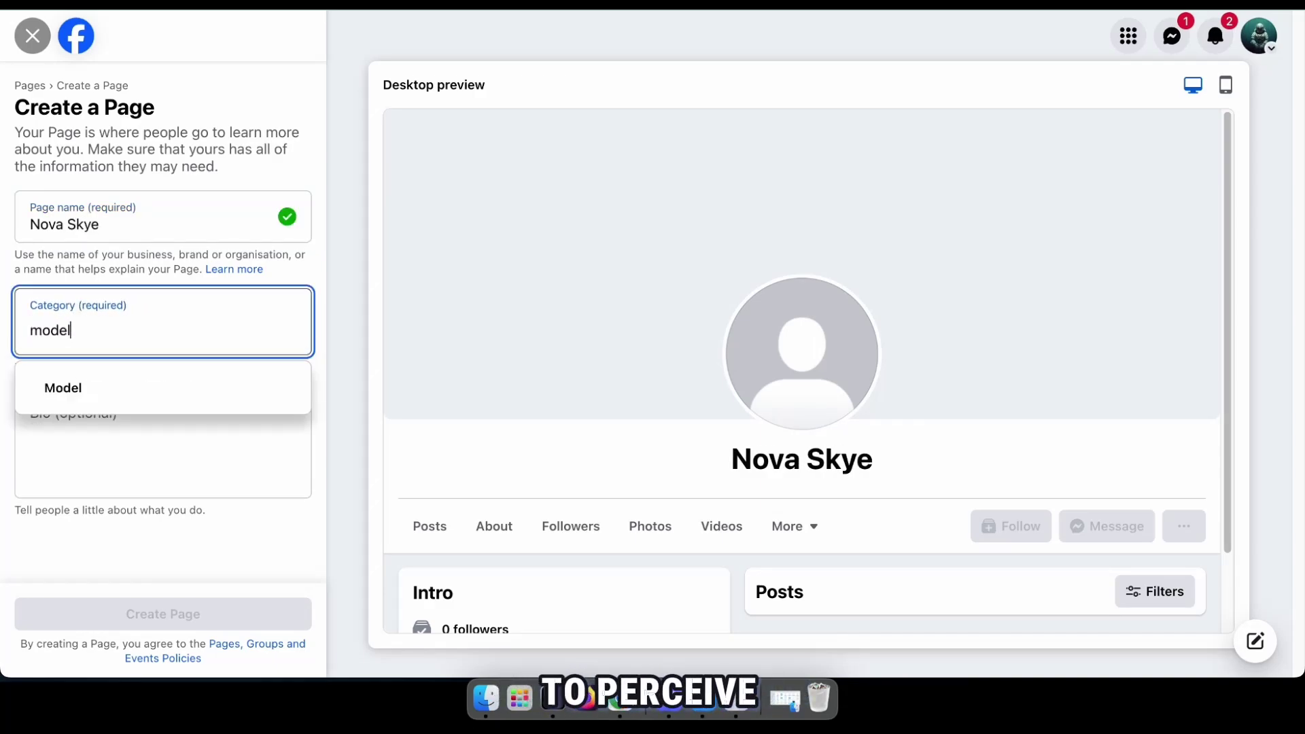
left_click(125, 466)
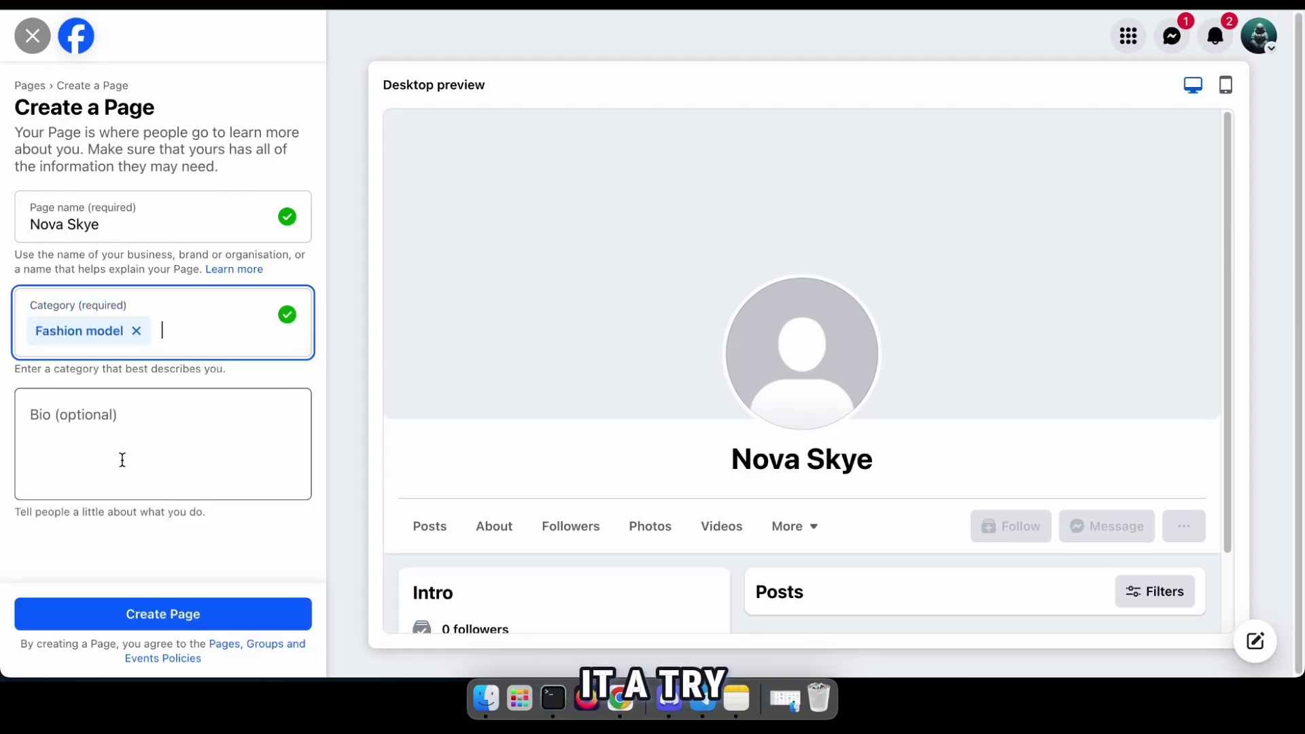
type("fit")
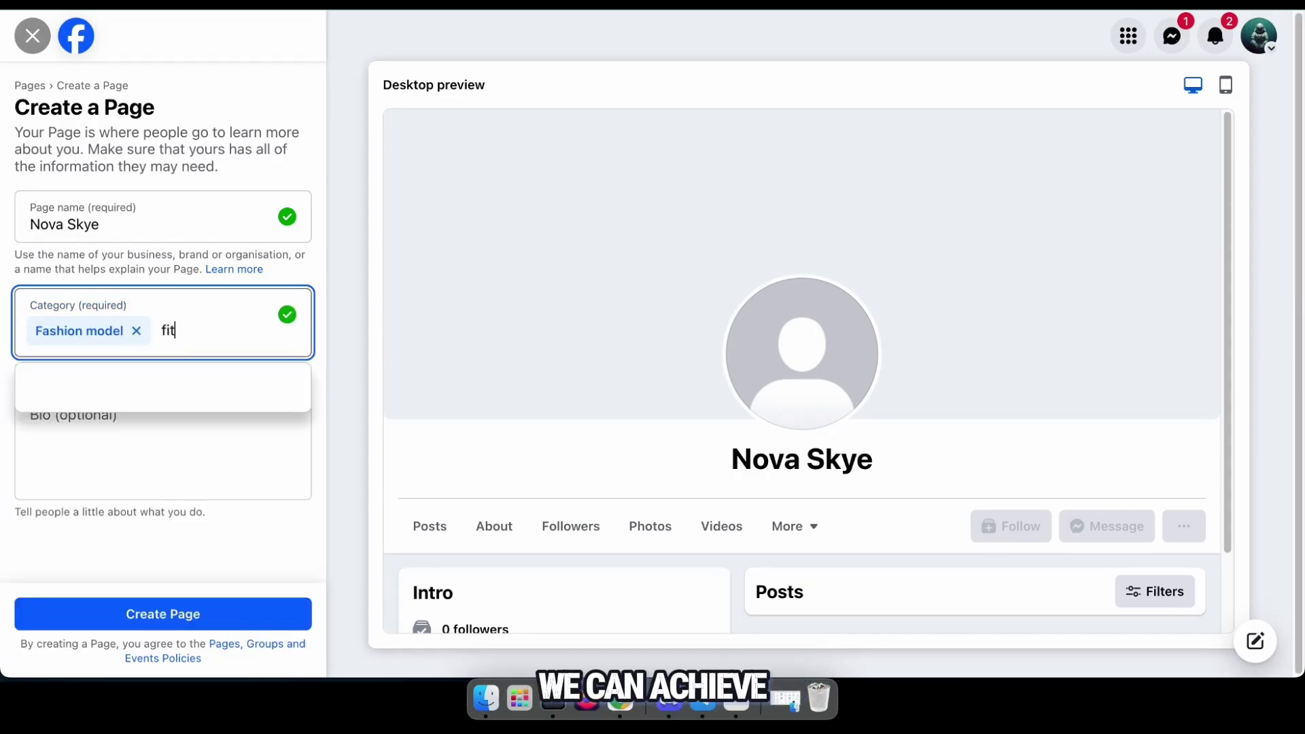
left_click(139, 434)
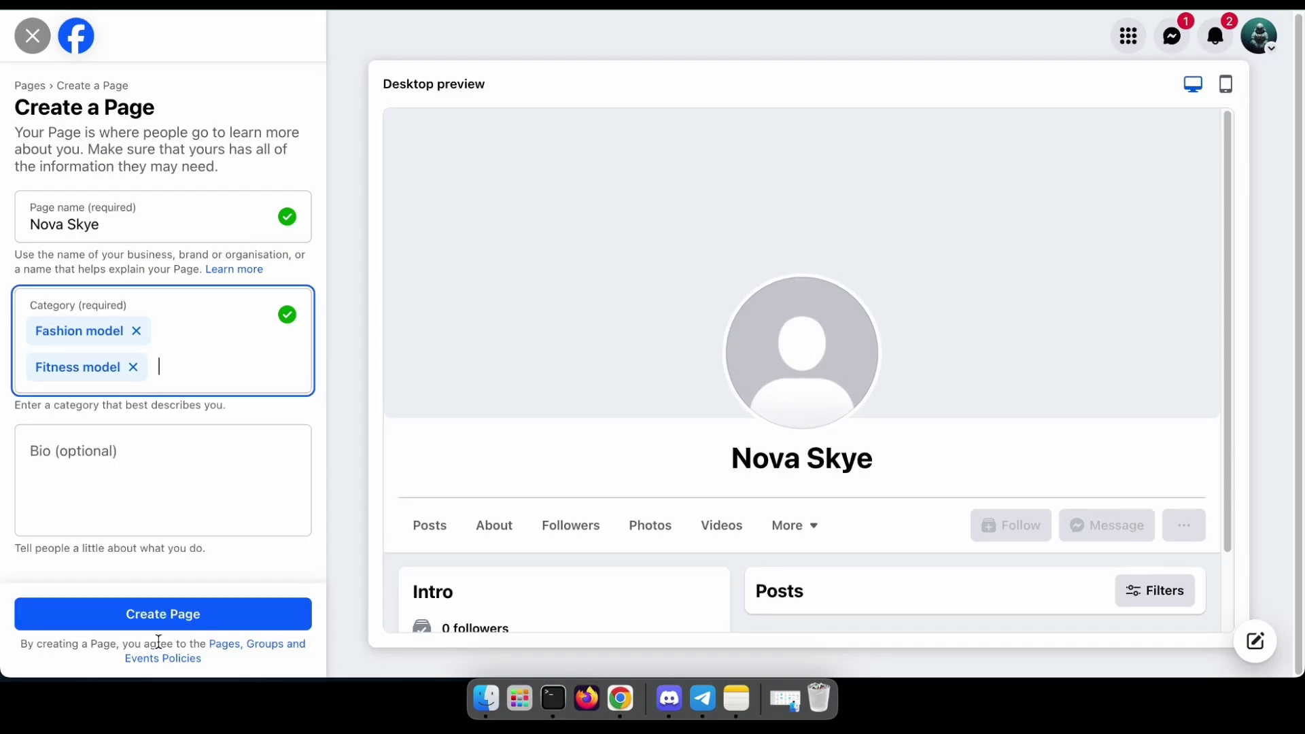
left_click(155, 616)
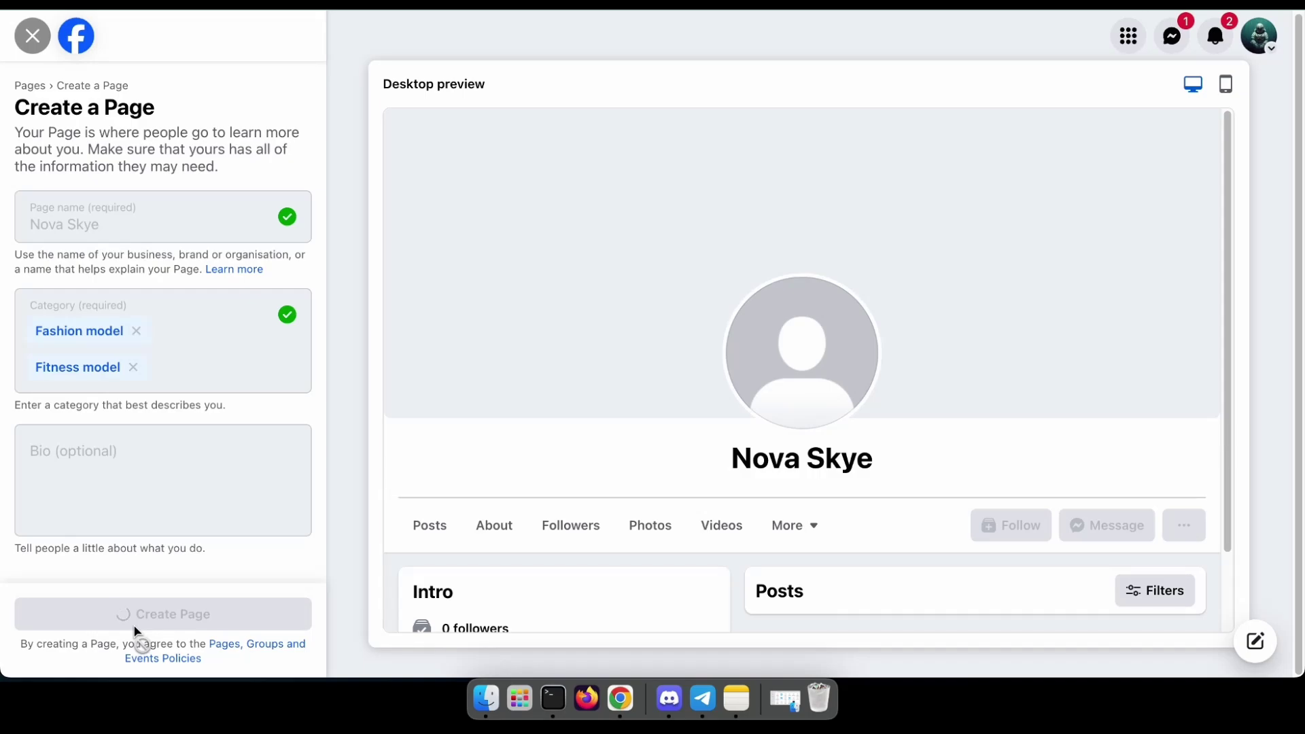
Dismiss the creation notice and skip the contact, location and hours details of the Page setup
scroll(78, 329, "down", 5)
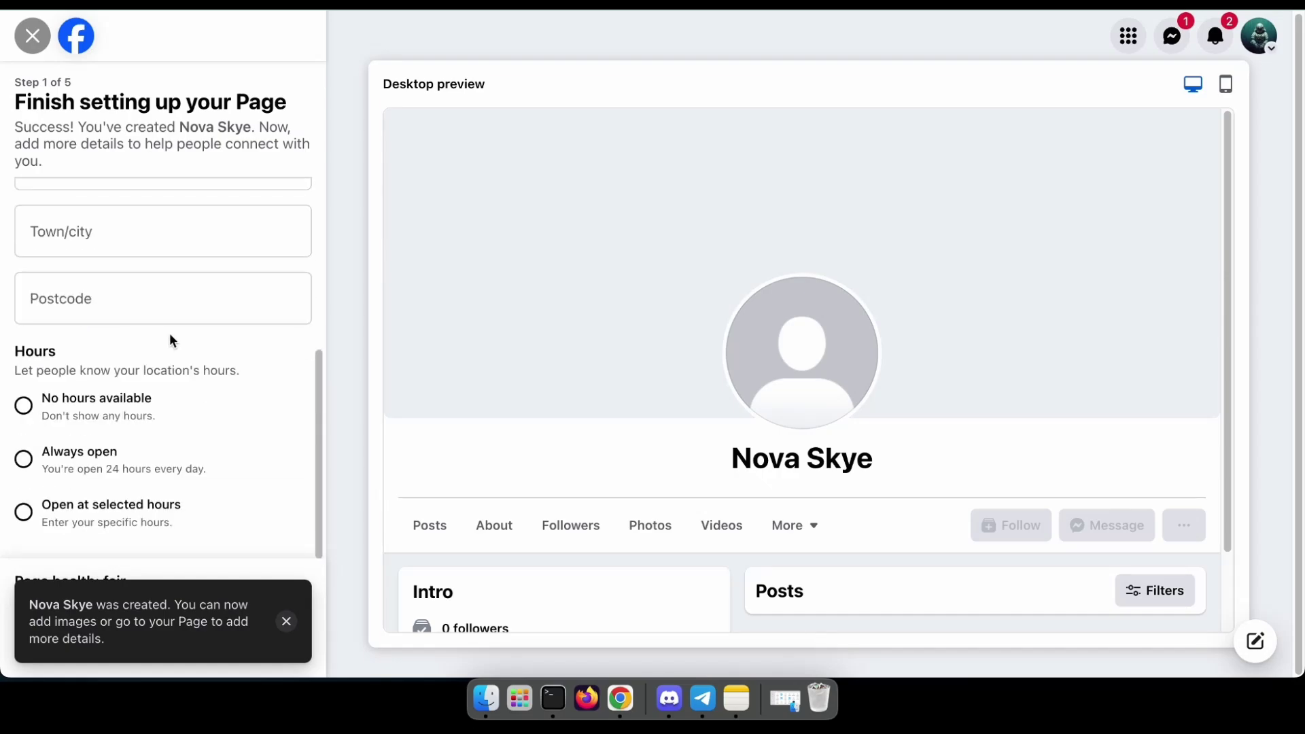
left_click(286, 621)
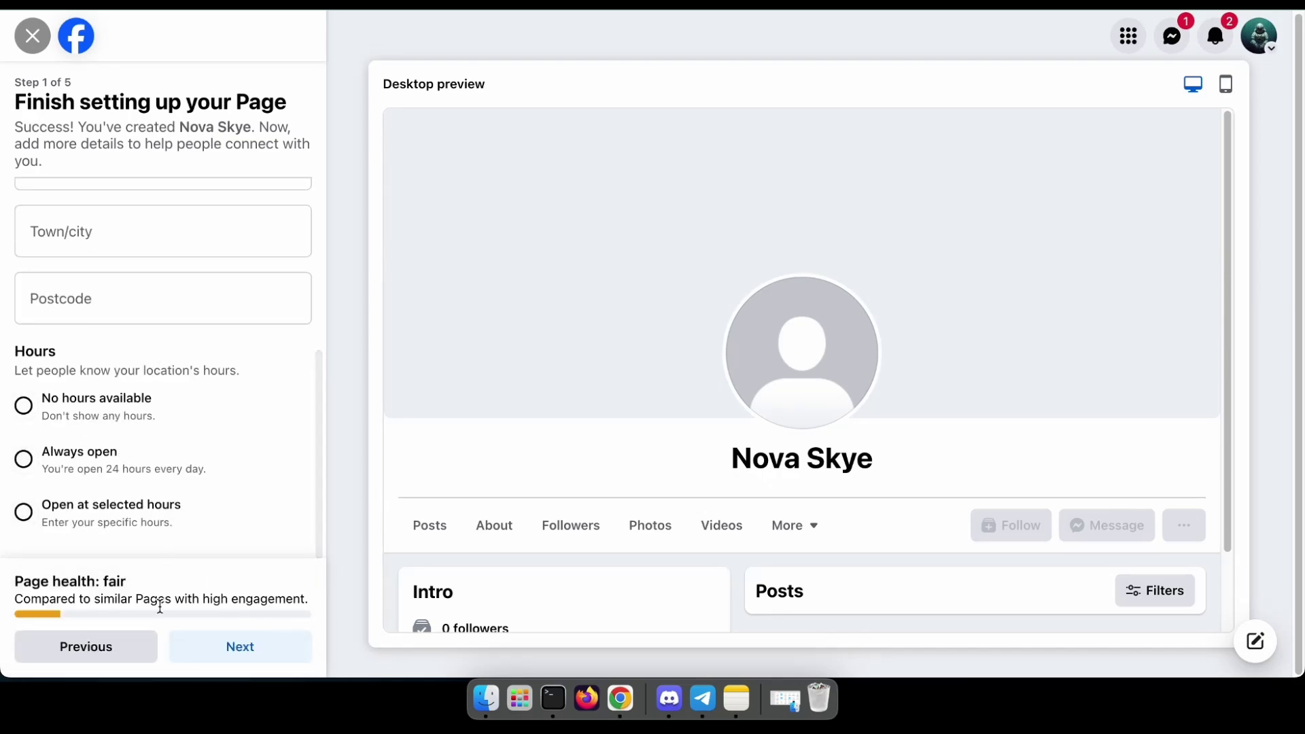
left_click(233, 646)
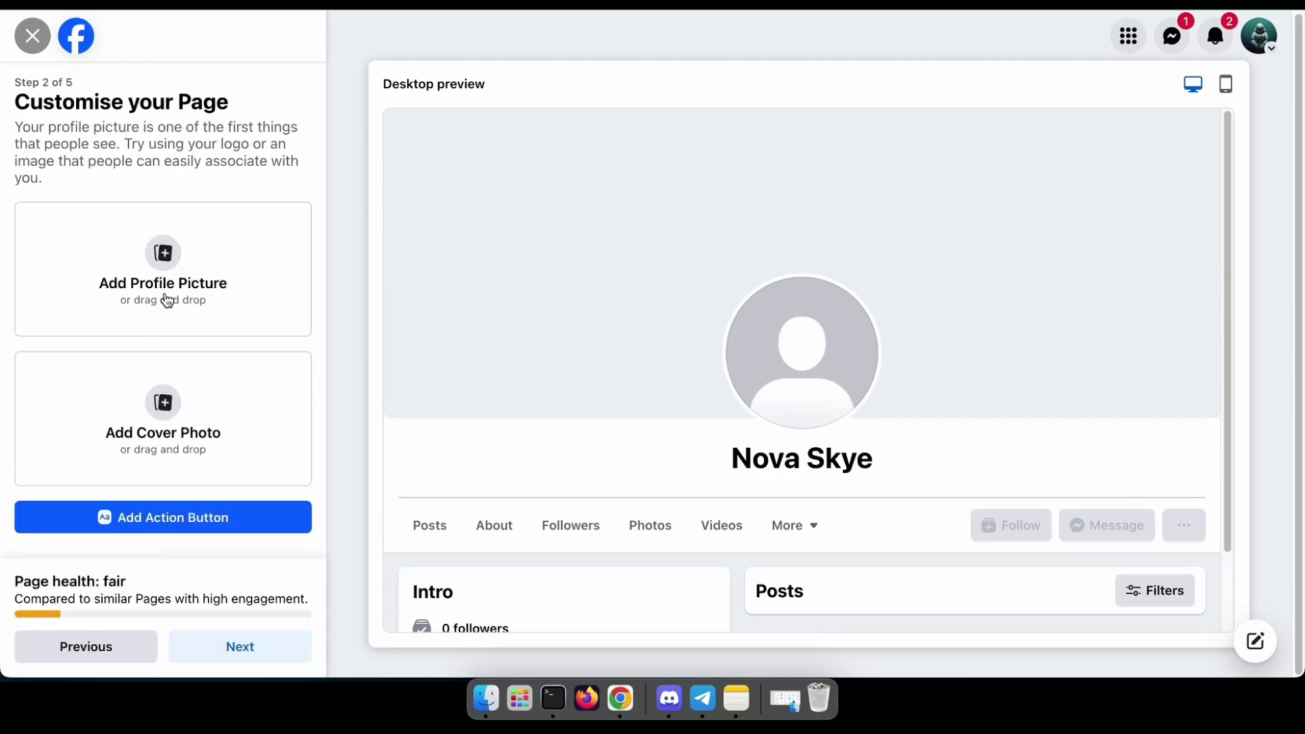
left_click(164, 265)
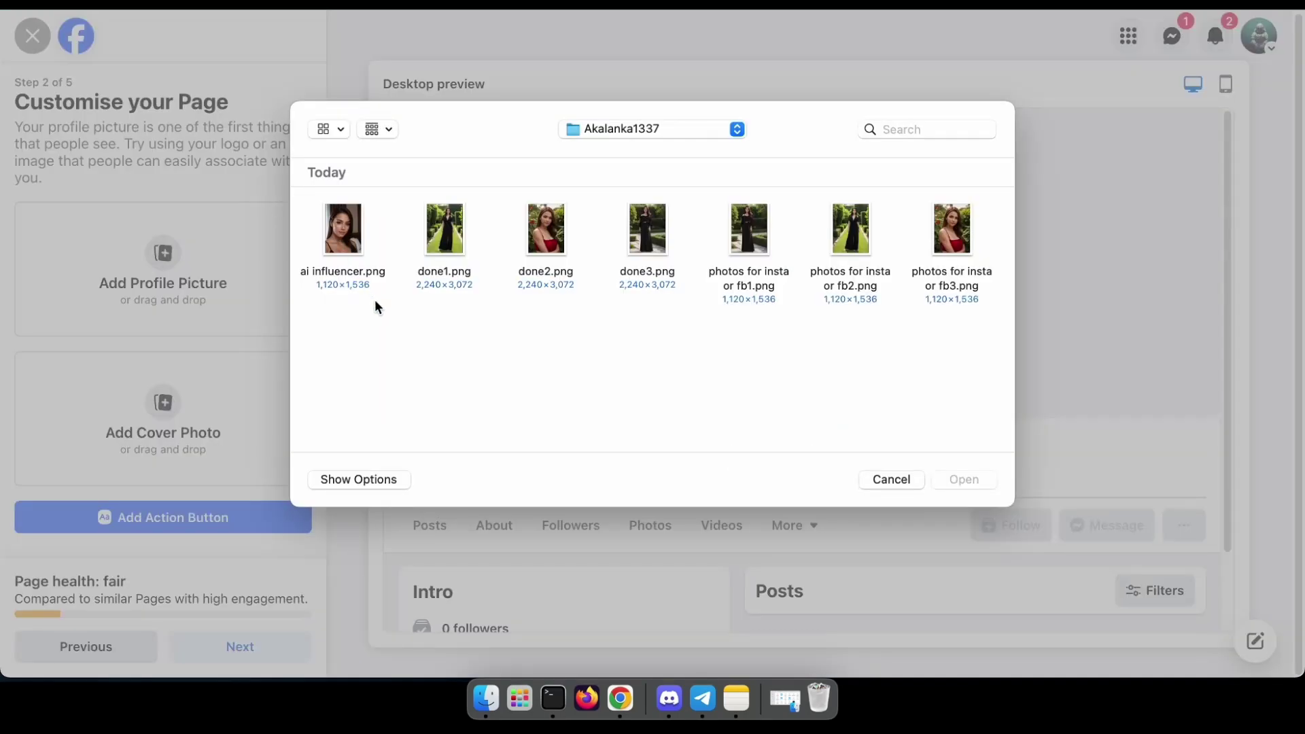
double_click(345, 230)
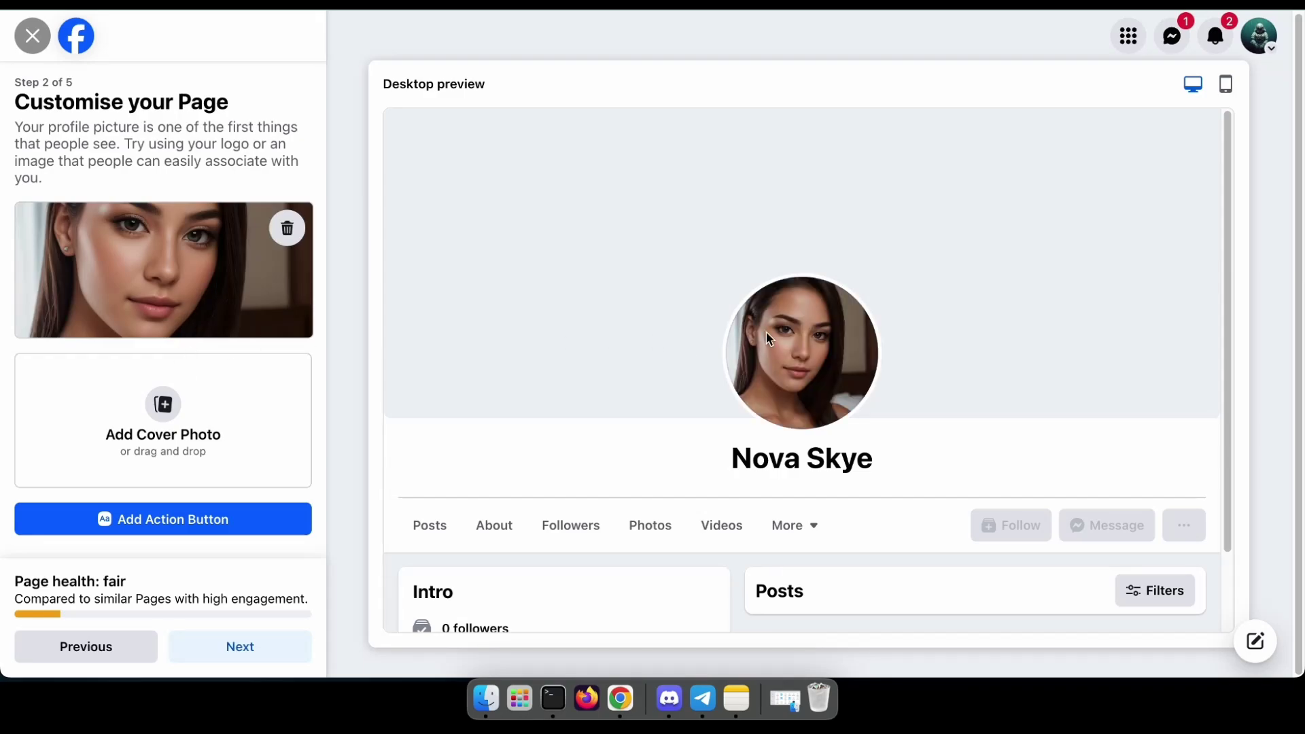
left_click(240, 646)
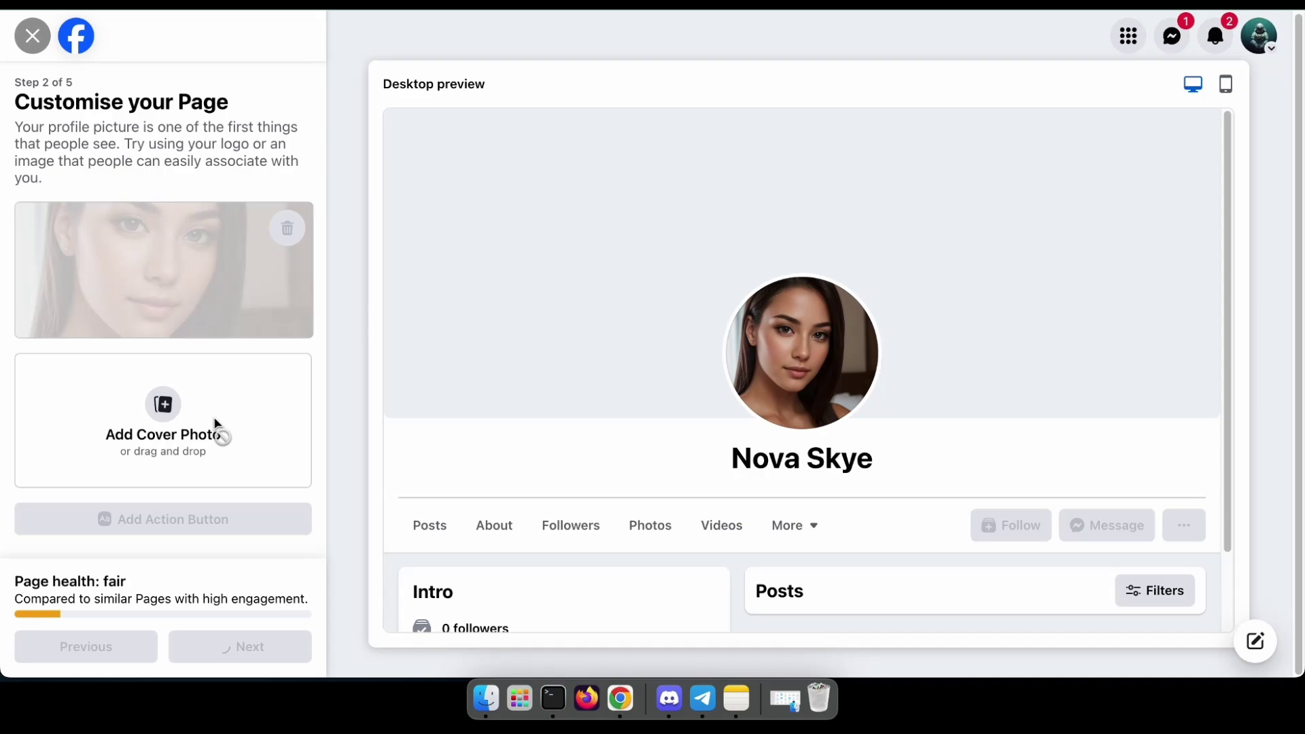
Start a new photo post on the Page and decline the welcome tour
scroll(525, 434, "down", 2)
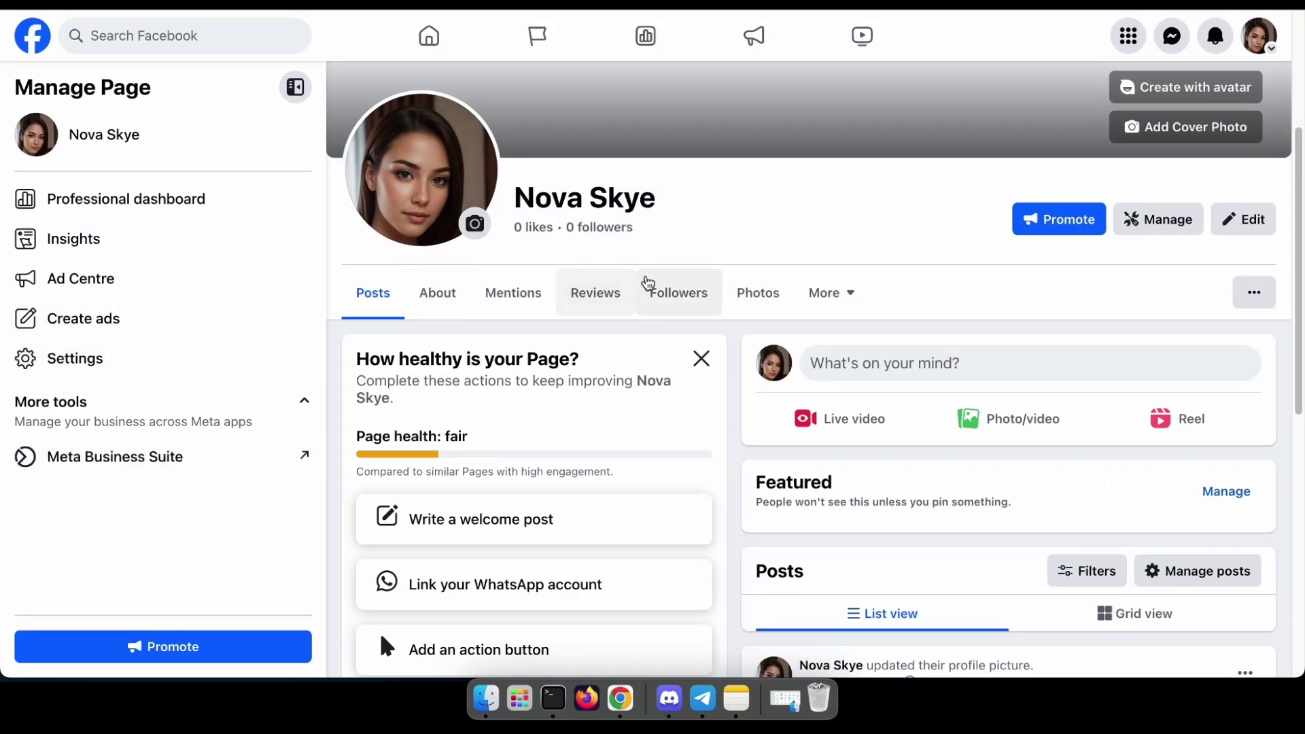
scroll(648, 283, "down", 2)
left_click(922, 246)
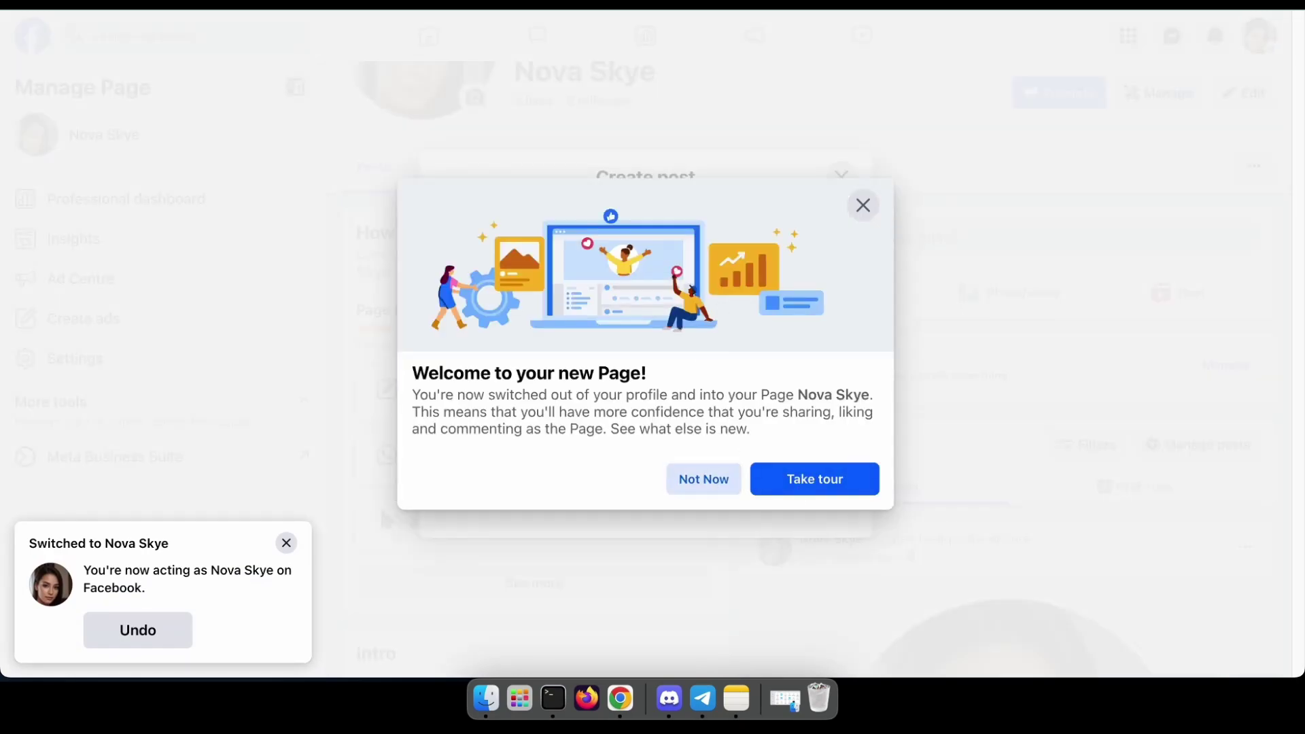
left_click(704, 479)
Attach "done2.png" from the Akalanka1337 folder to the post, add the text "Hello" and publish it
left_click(488, 698)
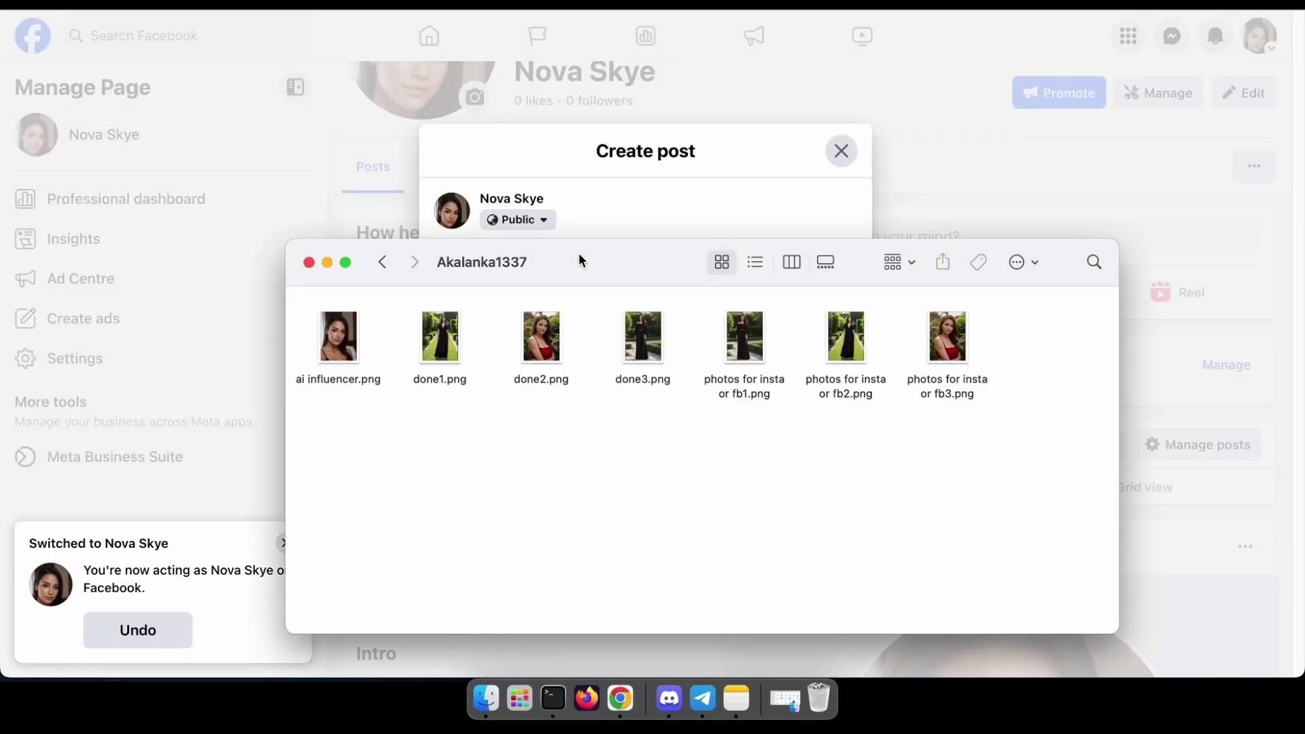
left_click_drag(574, 278, 552, 361)
left_click_drag(520, 416, 591, 277)
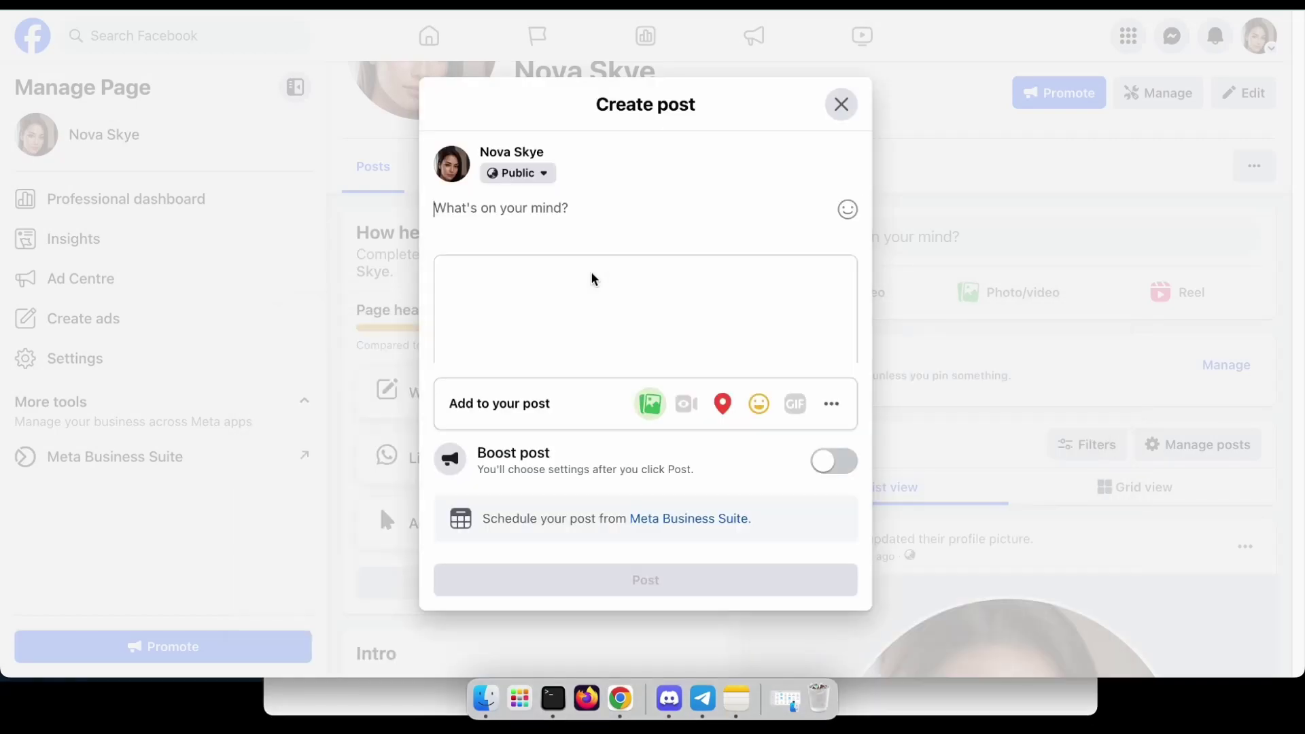
type("Hello")
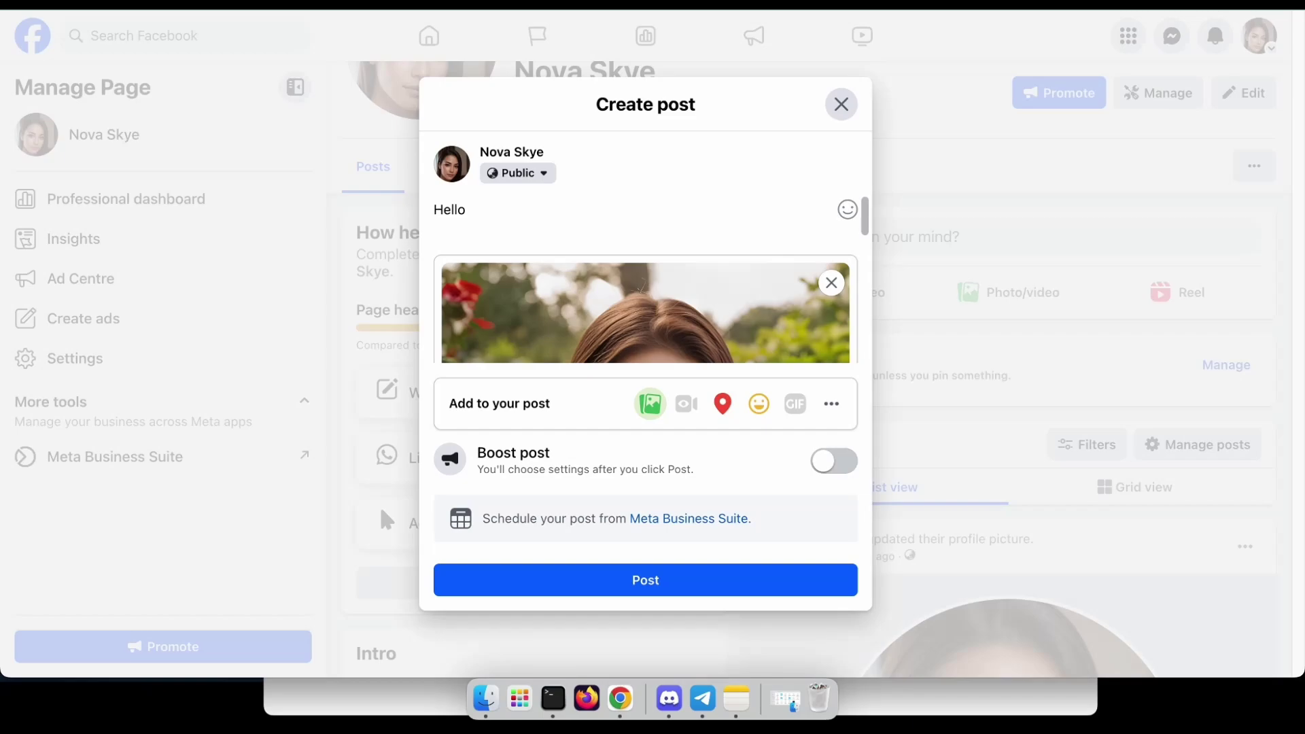
left_click(621, 576)
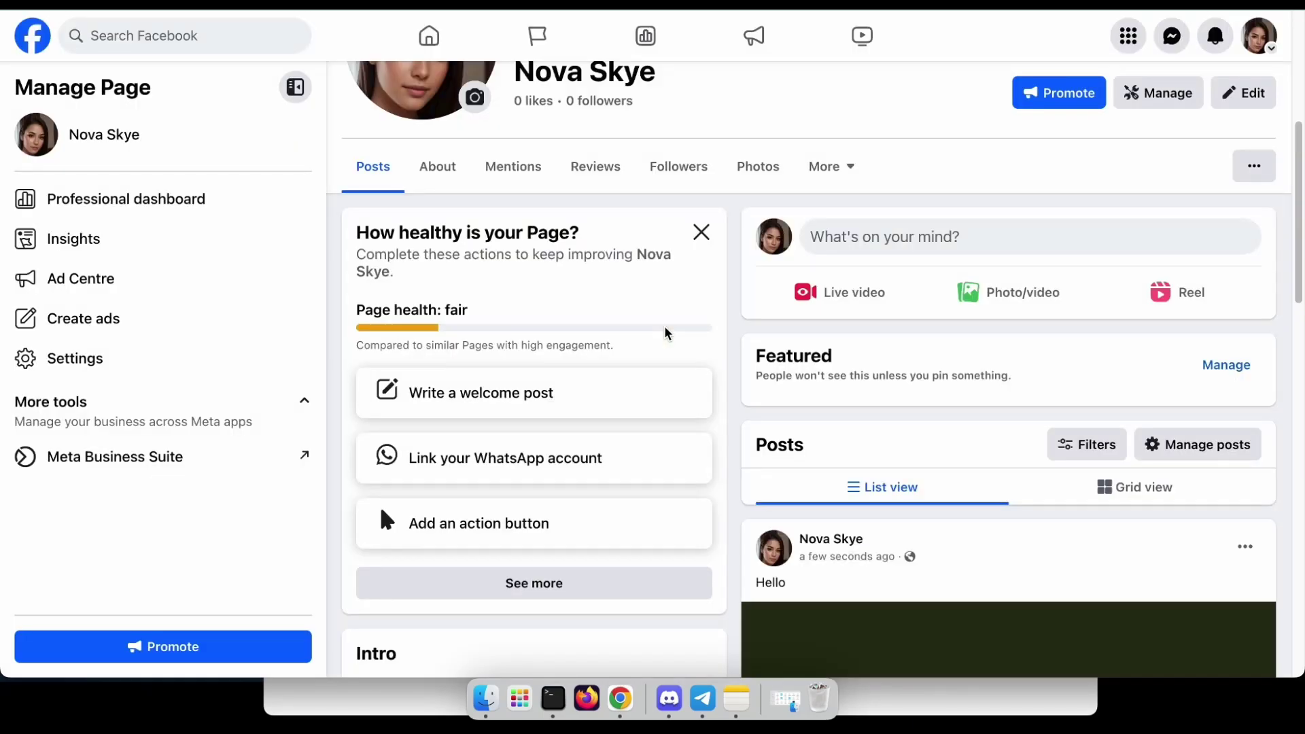
Start a new photo post on the Page and attach "done1.png" and "done3.png" from the Akalanka1337 folder
scroll(941, 353, "down", 7)
scroll(947, 377, "up", 3)
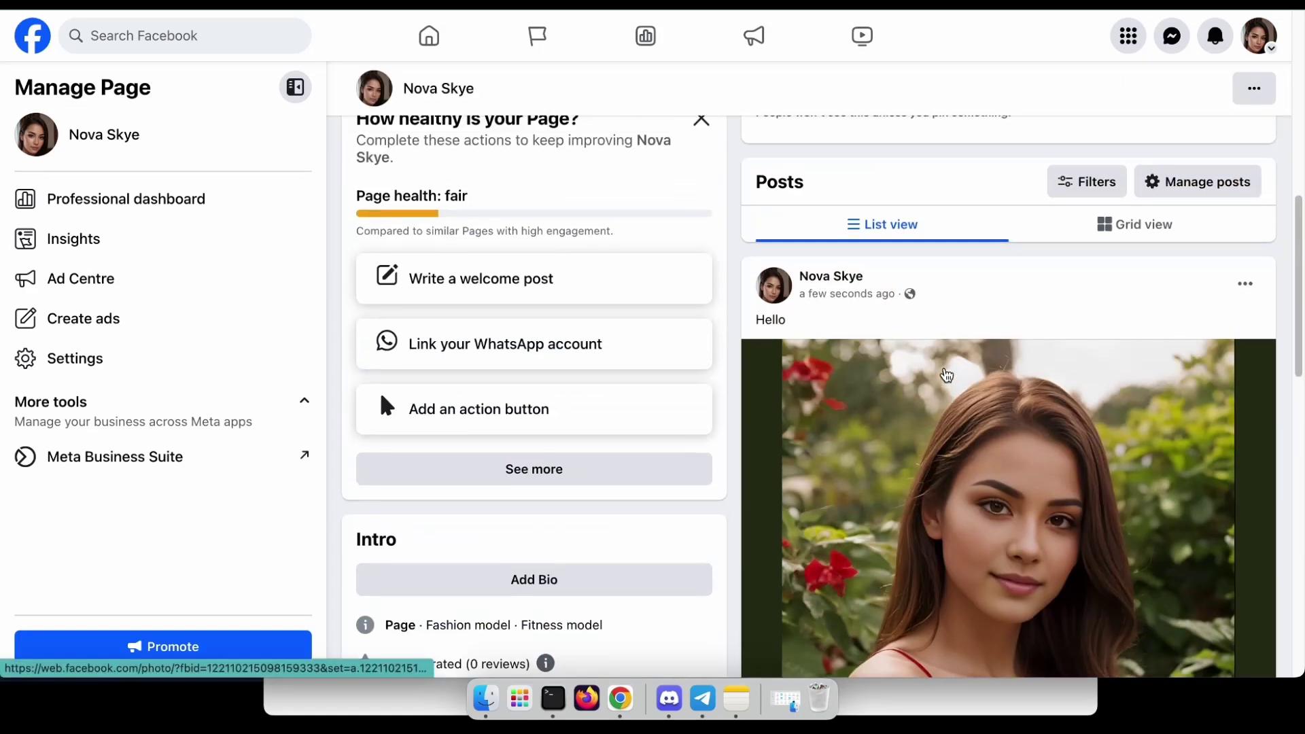
scroll(947, 375, "up", 3)
left_click(981, 213)
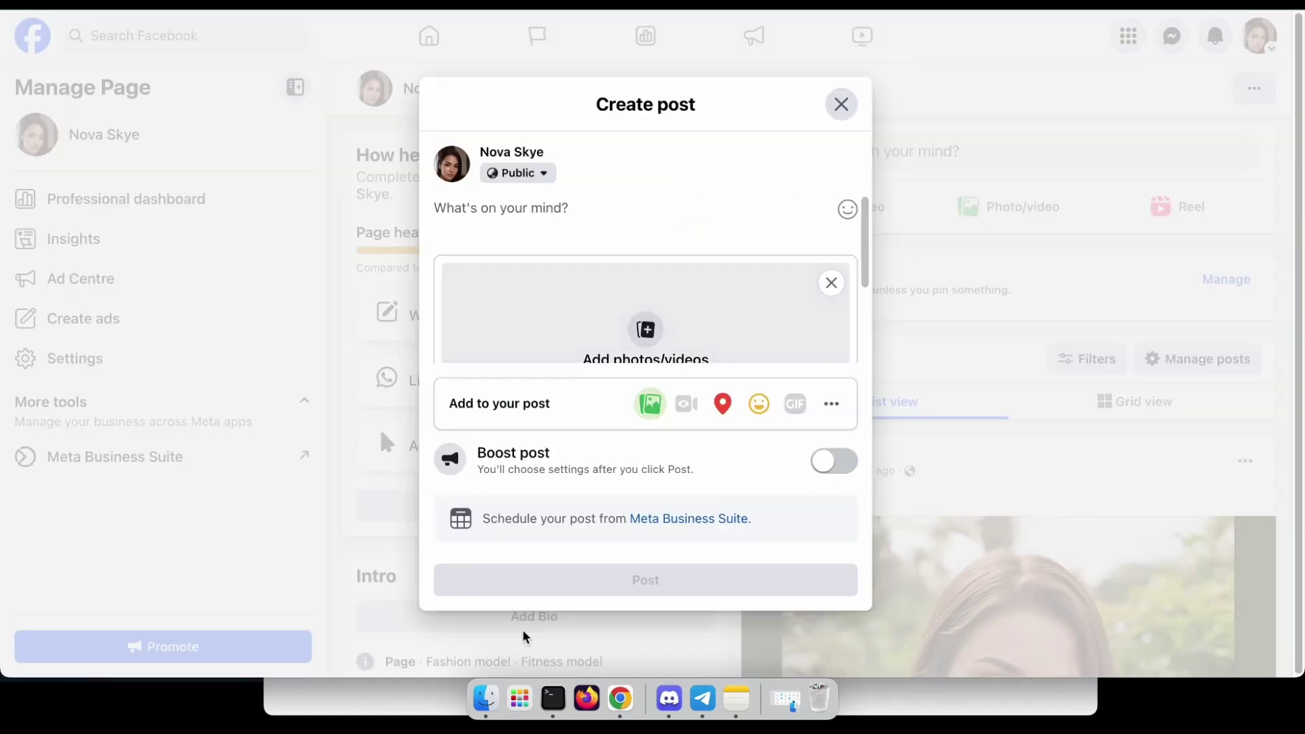
left_click(485, 698)
left_click(624, 435)
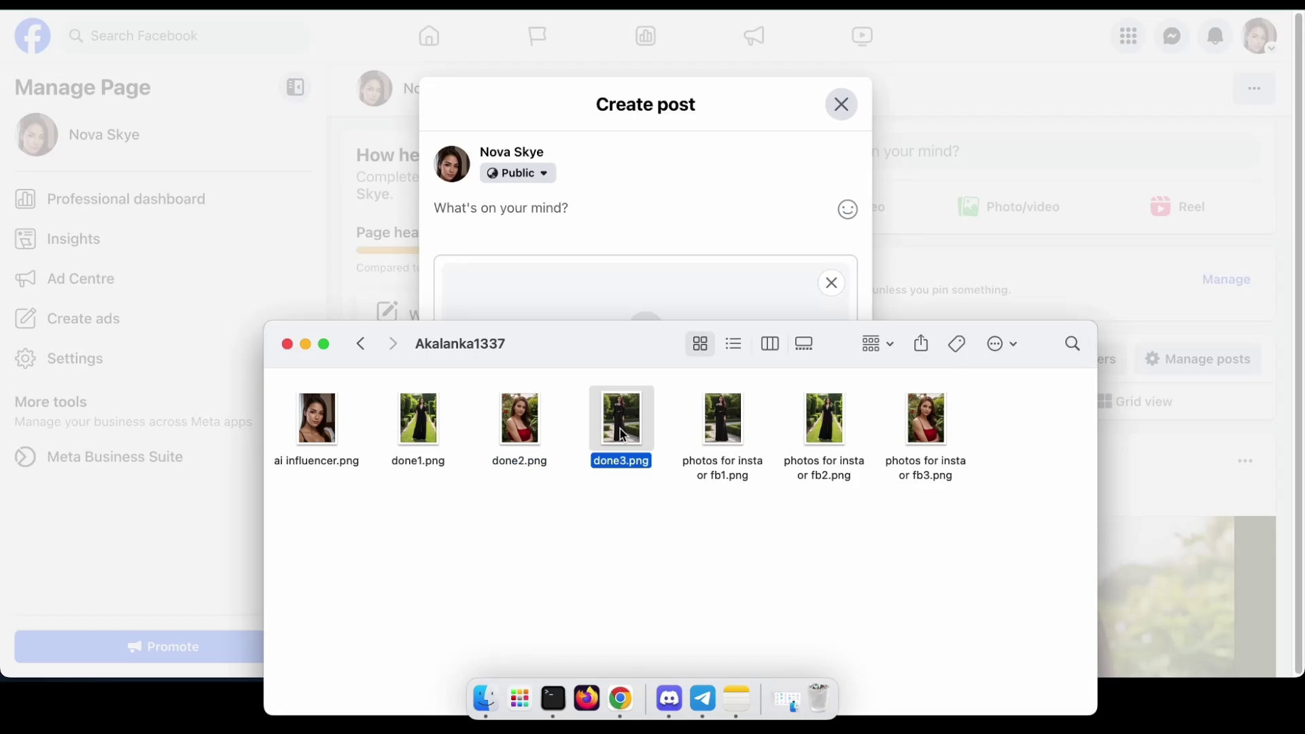
left_click(423, 427, "super")
left_click_drag(423, 427, 537, 286)
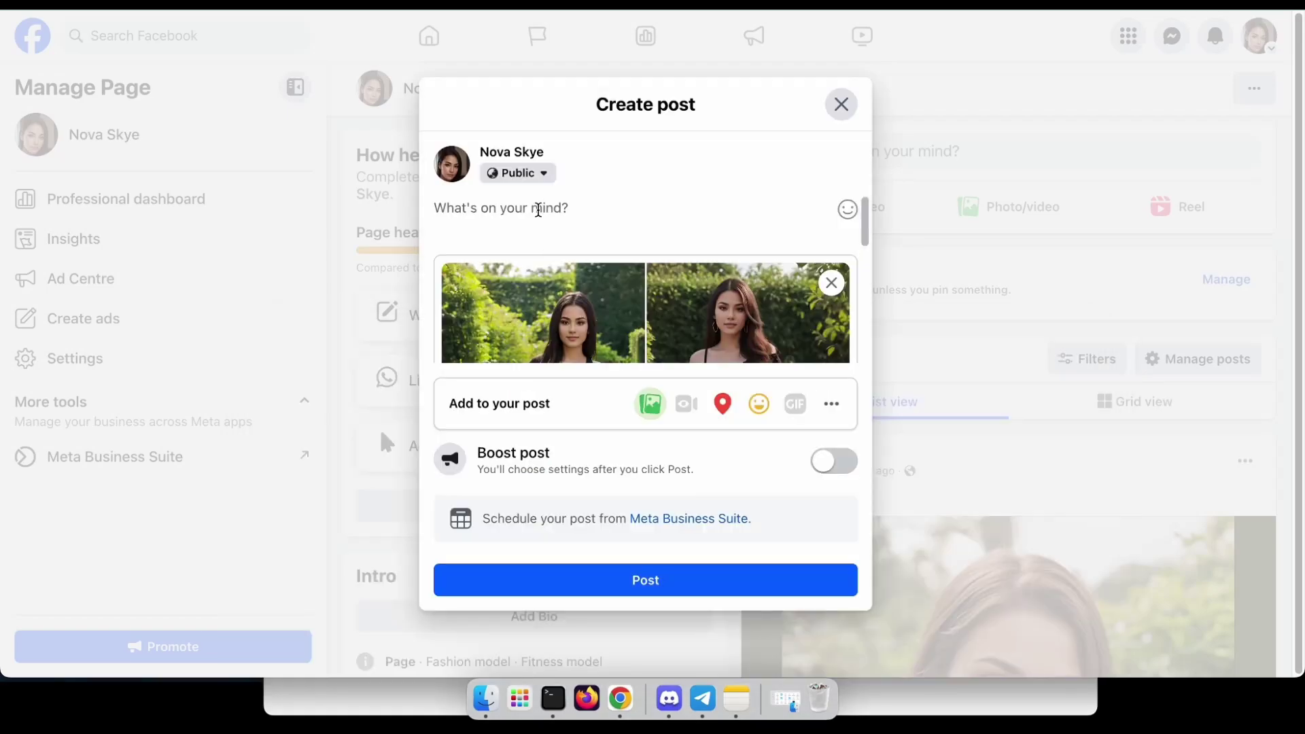
Add the text "Today! <3" to the two-photo post and publish it
type("Today! <3")
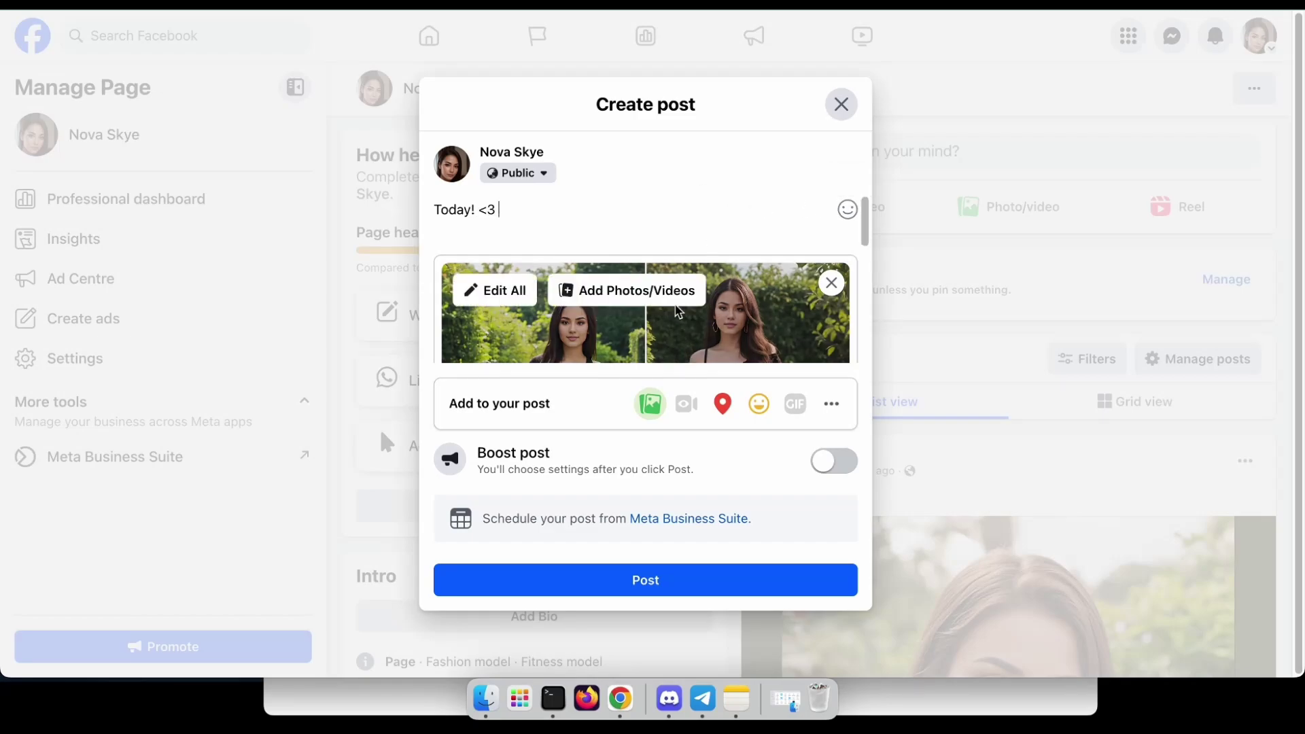
scroll(646, 313, "down", 3)
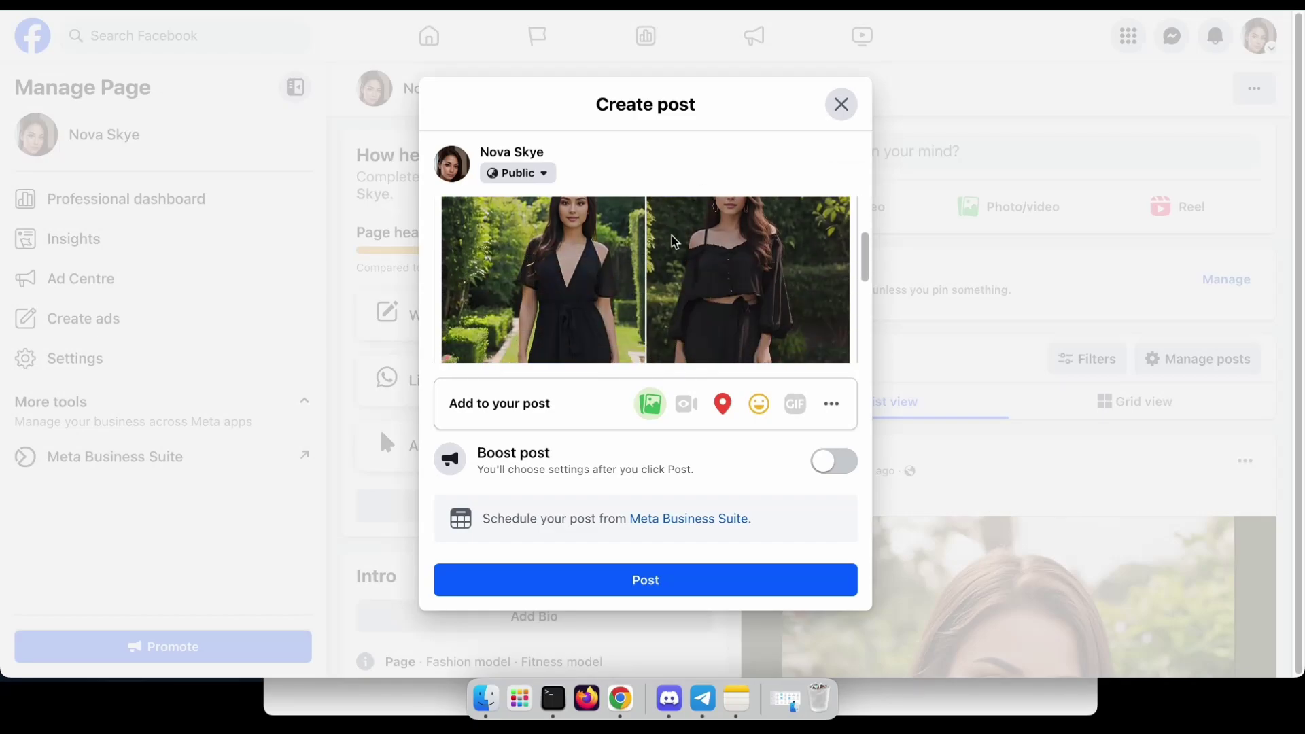
left_click(646, 584)
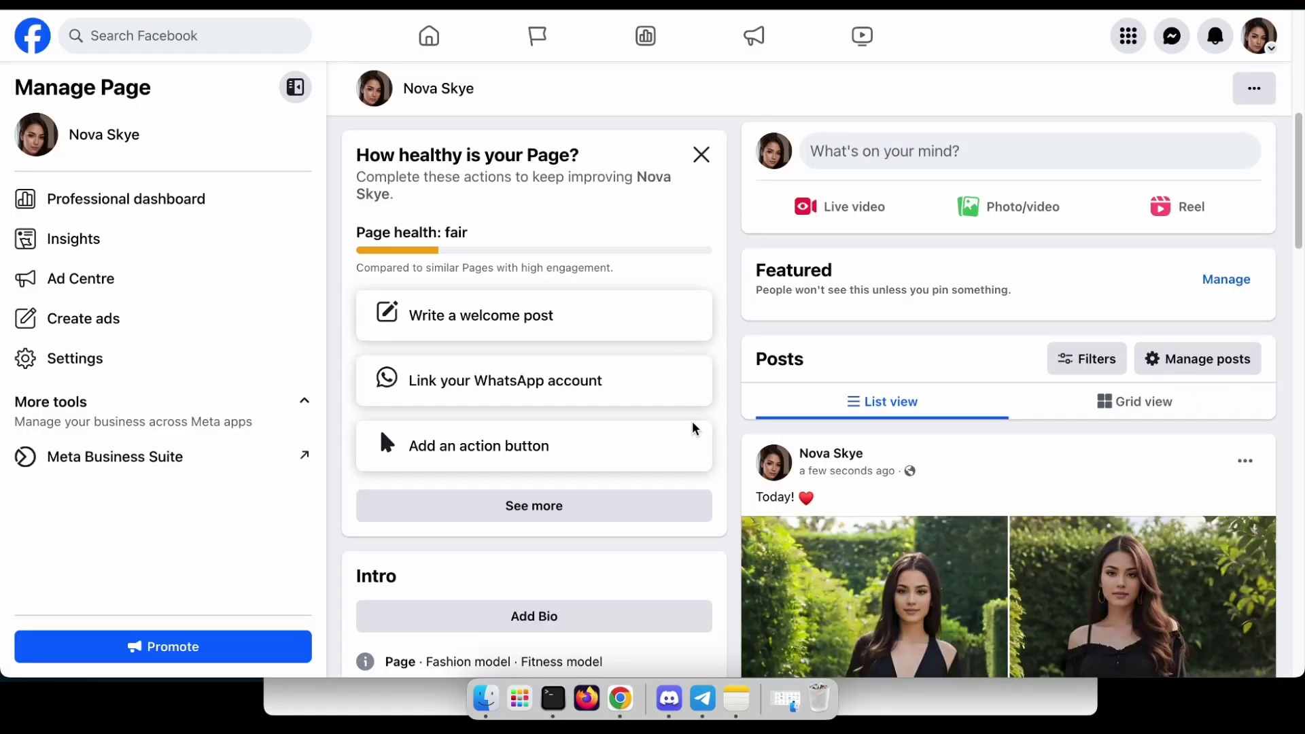
scroll(1040, 319, "up", 5)
scroll(933, 410, "down", 2)
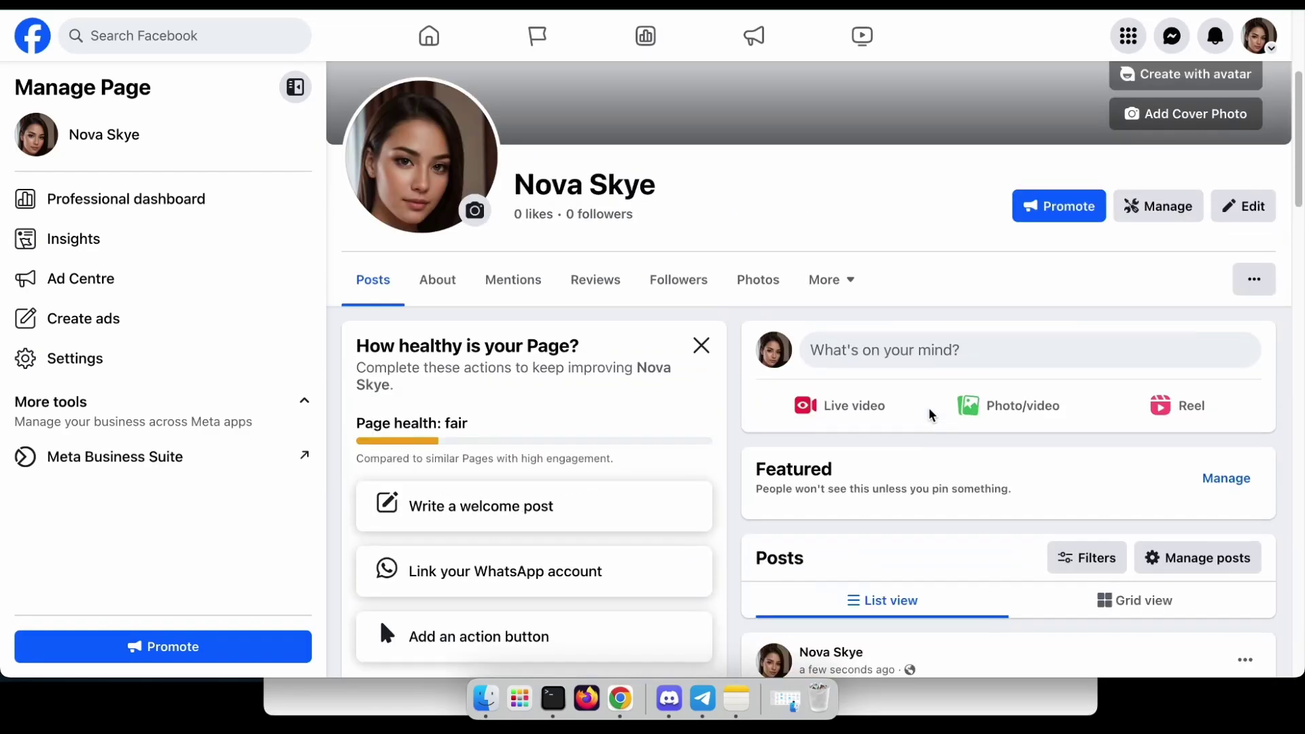
scroll(918, 414, "down", 3)
scroll(938, 412, "up", 2)
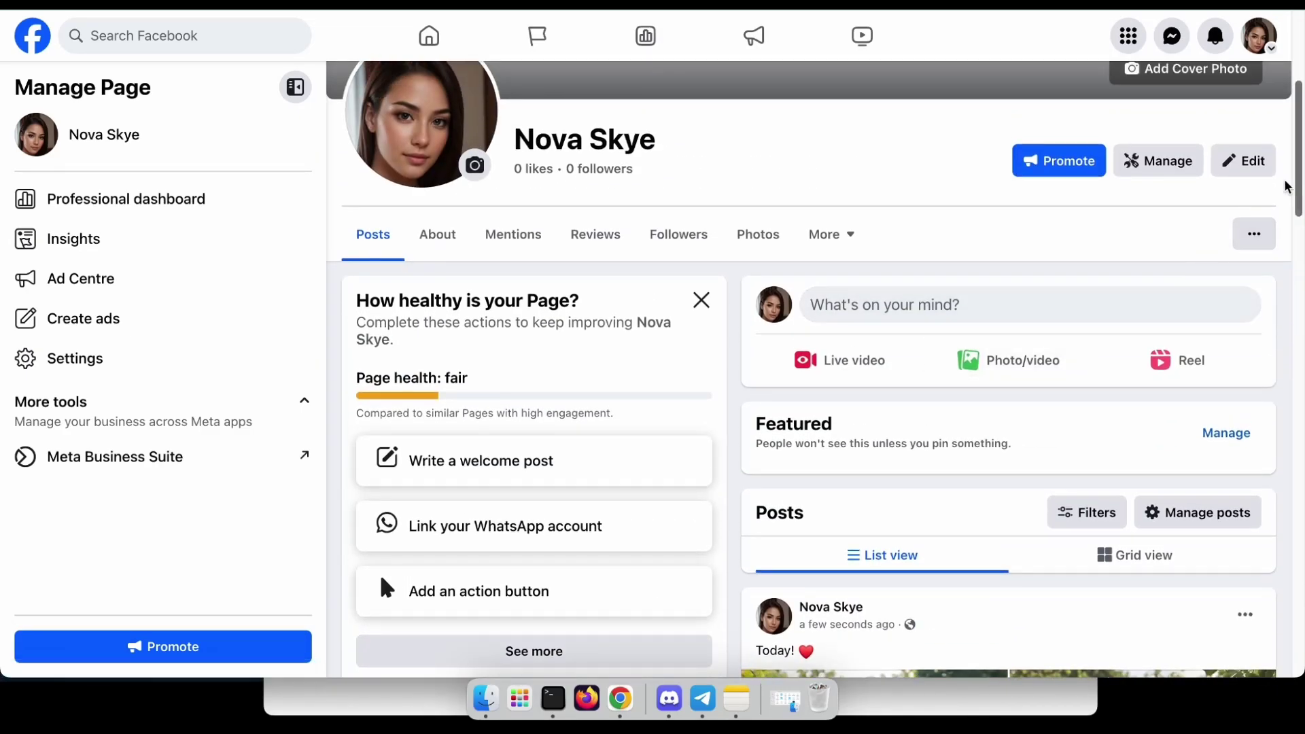
mouse_move(1298, 185)
left_mouse_down()
mouse_move(1301, 448)
mouse_move(1300, 136)
left_mouse_up()
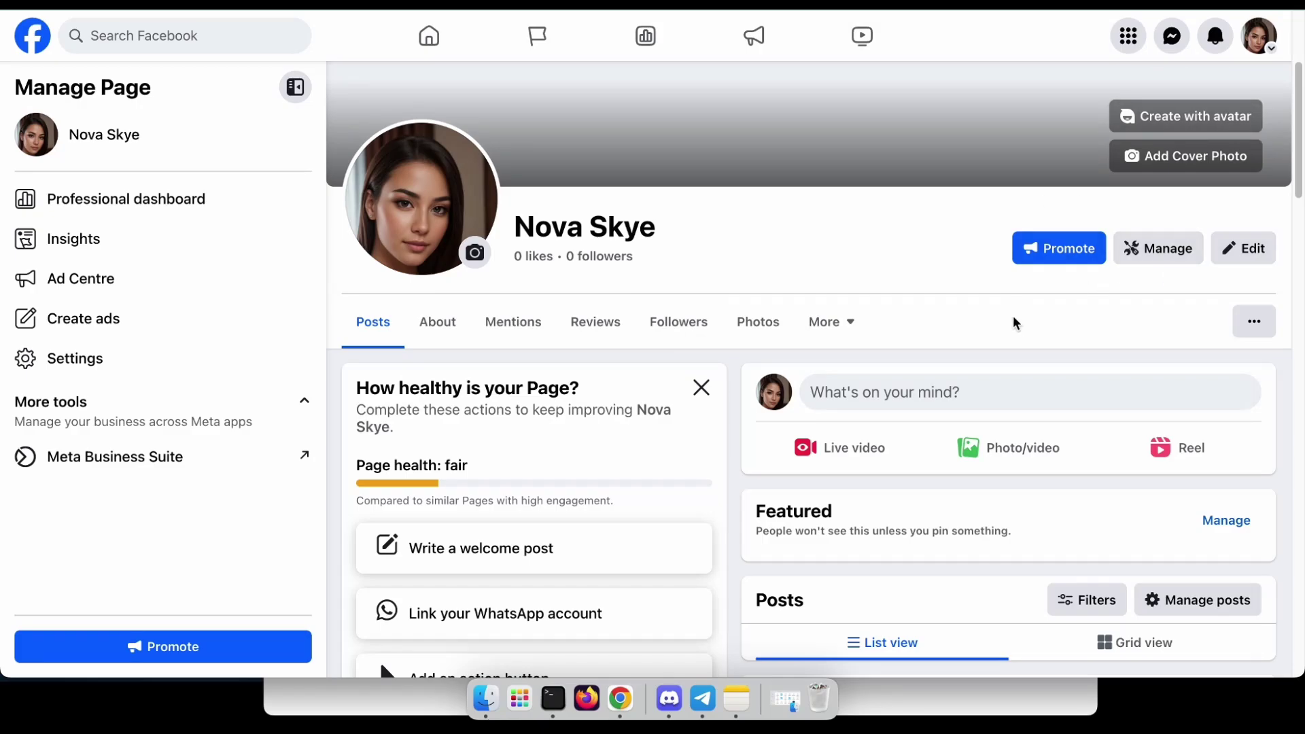